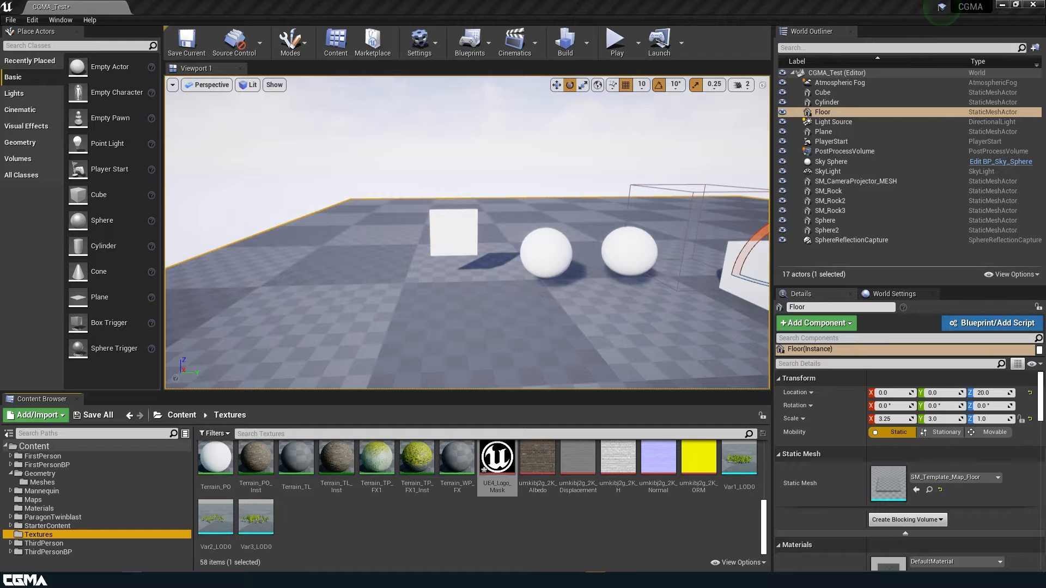
Create a new material in the Textures folder and name it Prop_OM_MMAT
right_click(358, 521)
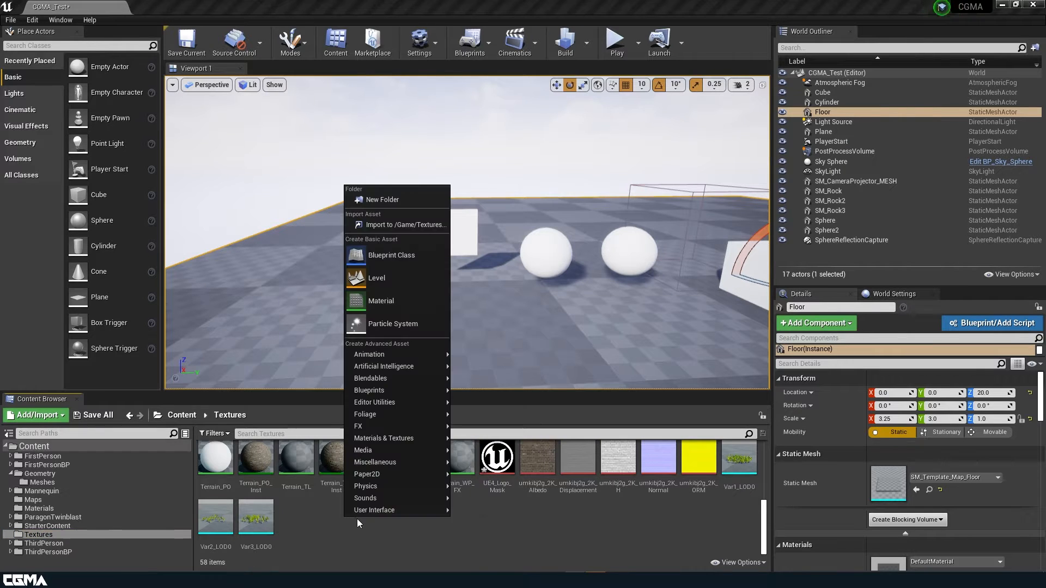
left_click(381, 300)
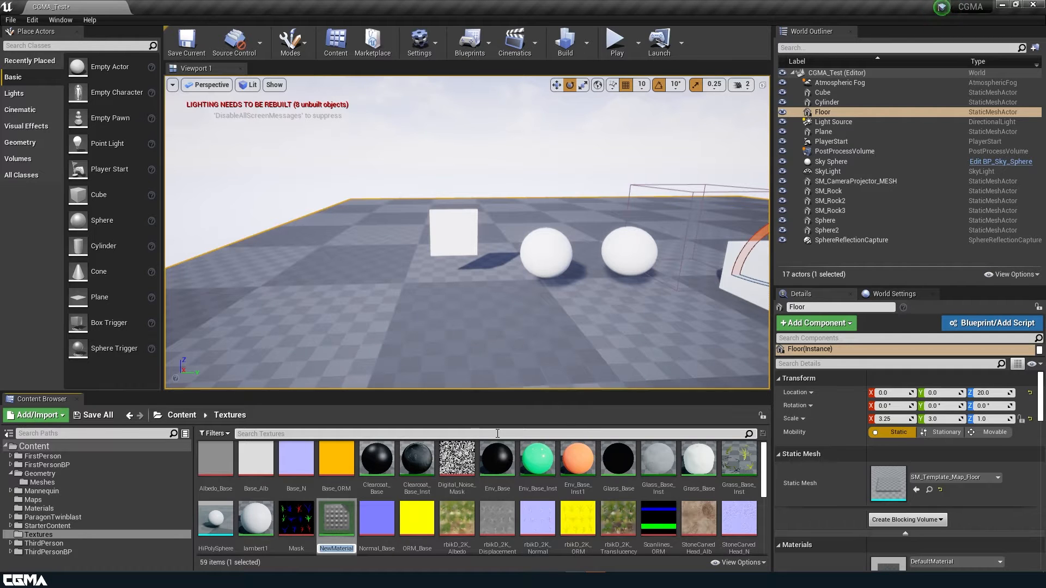
type("Prop")
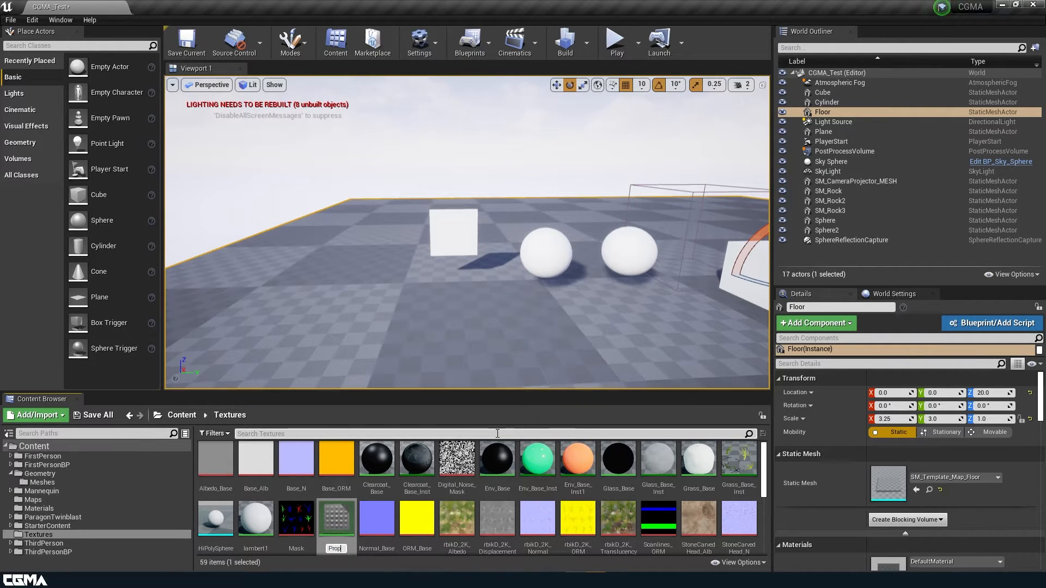
type("_OM_")
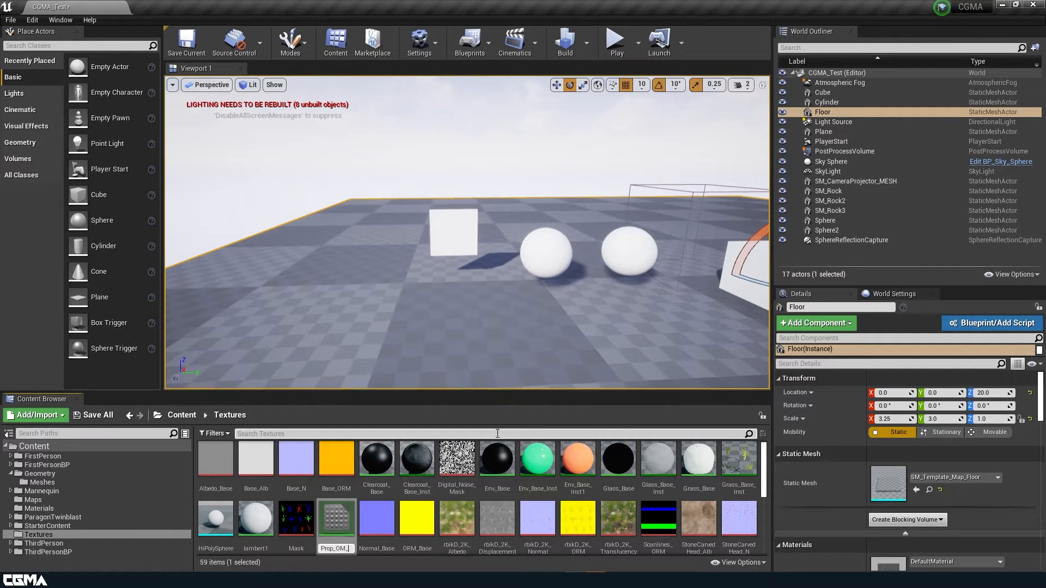
type("MMAT")
key("Return")
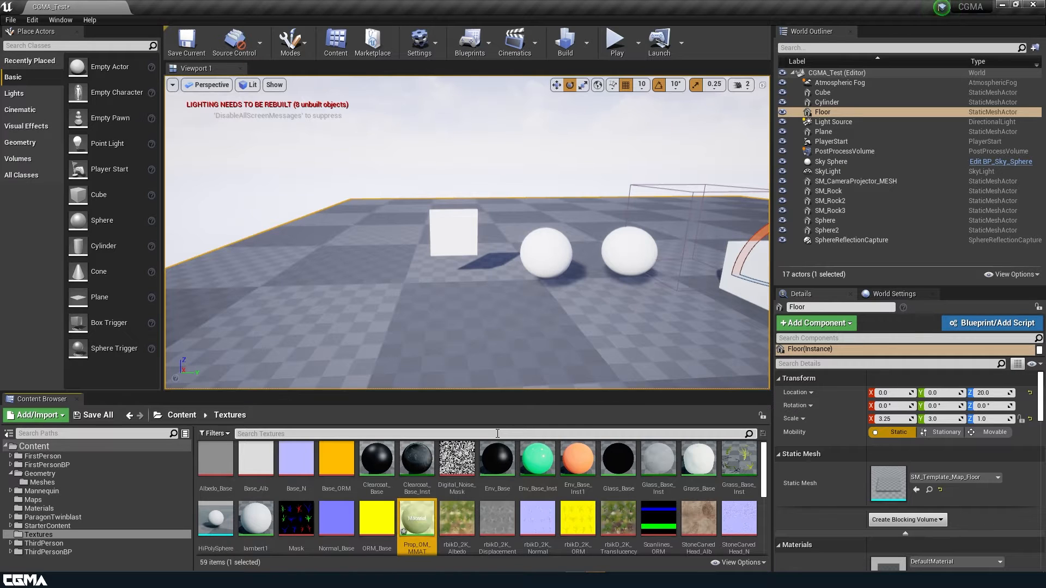
Open the Prop_OM_MMAT material in a maximized editor and set its Blend Mode to Masked
double_click(425, 537)
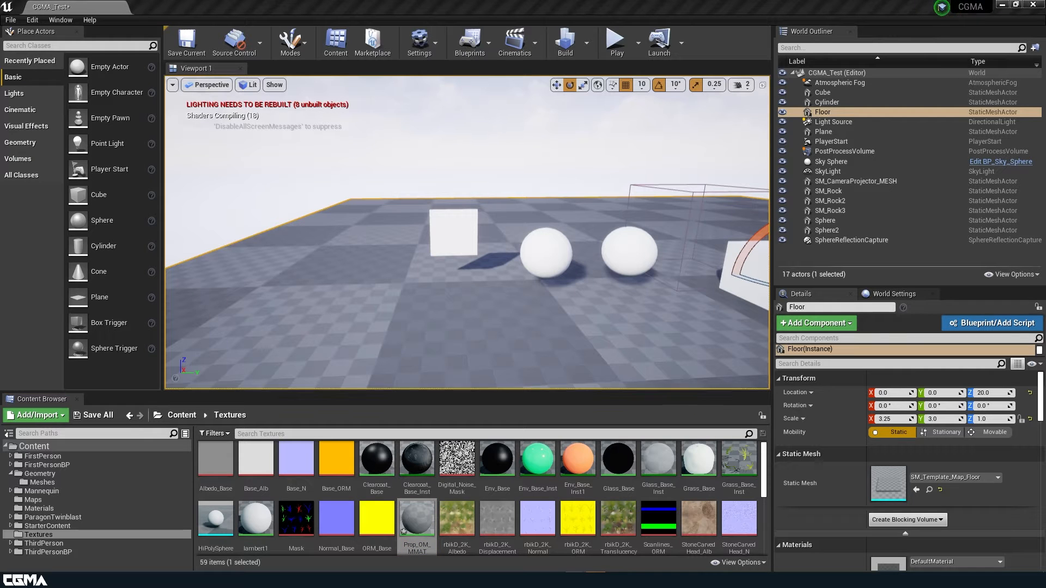
left_click_drag(698, 57, 565, 96)
double_click(565, 97)
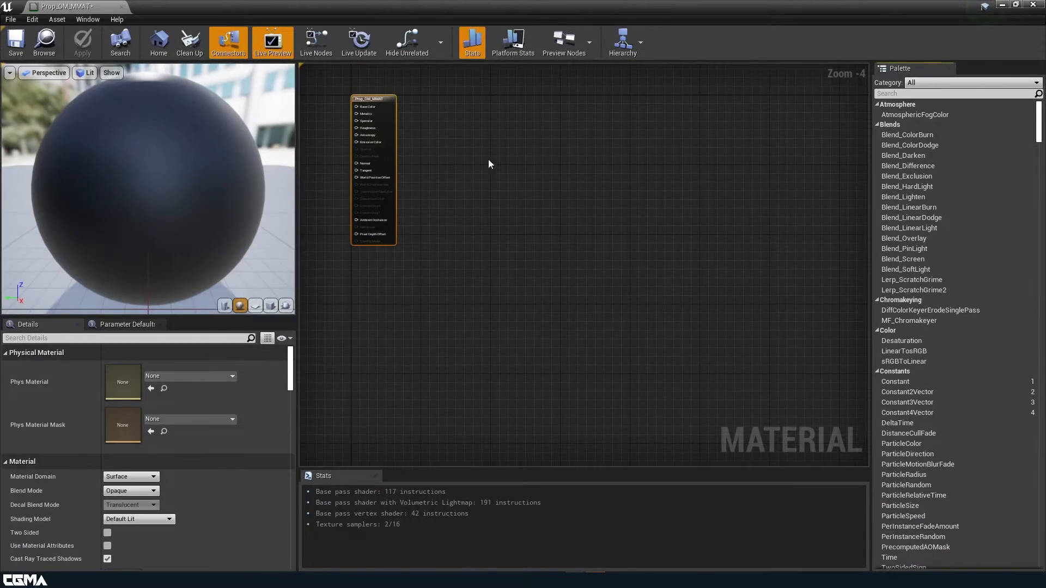
scroll(628, 266, "up", 4)
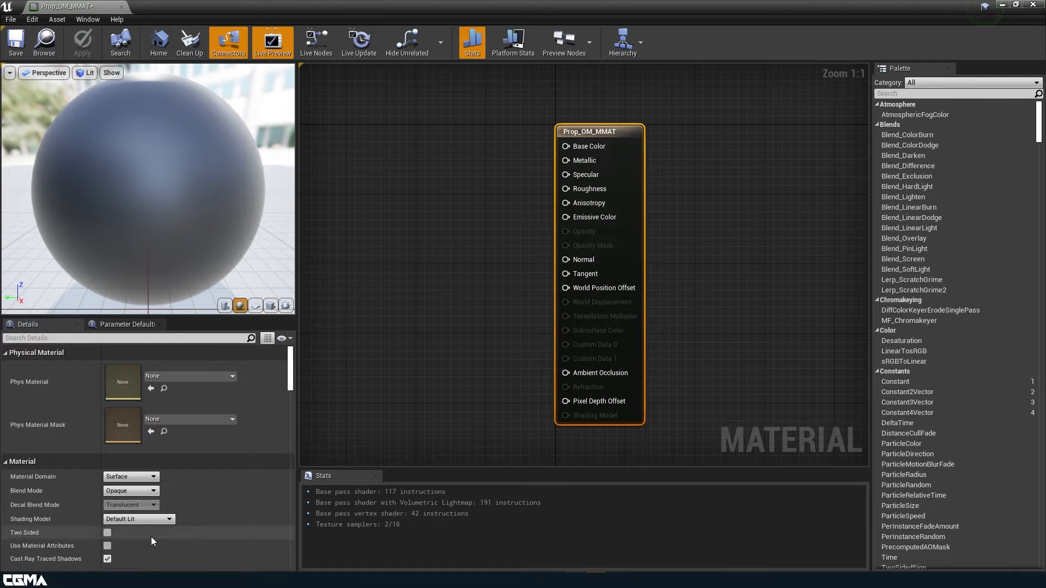
left_click(139, 476)
left_click(163, 486)
left_click(145, 491)
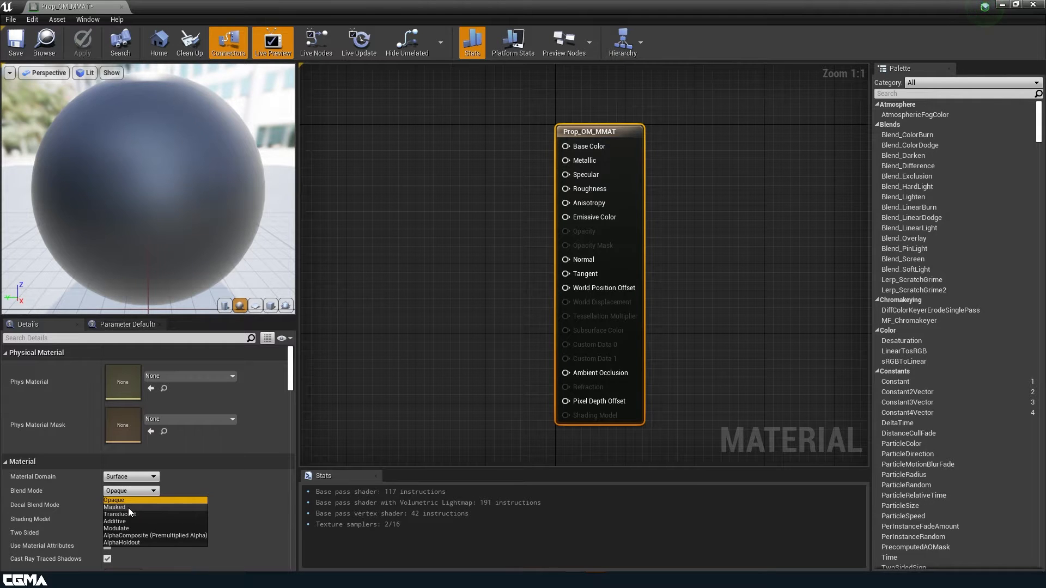
left_click(128, 507)
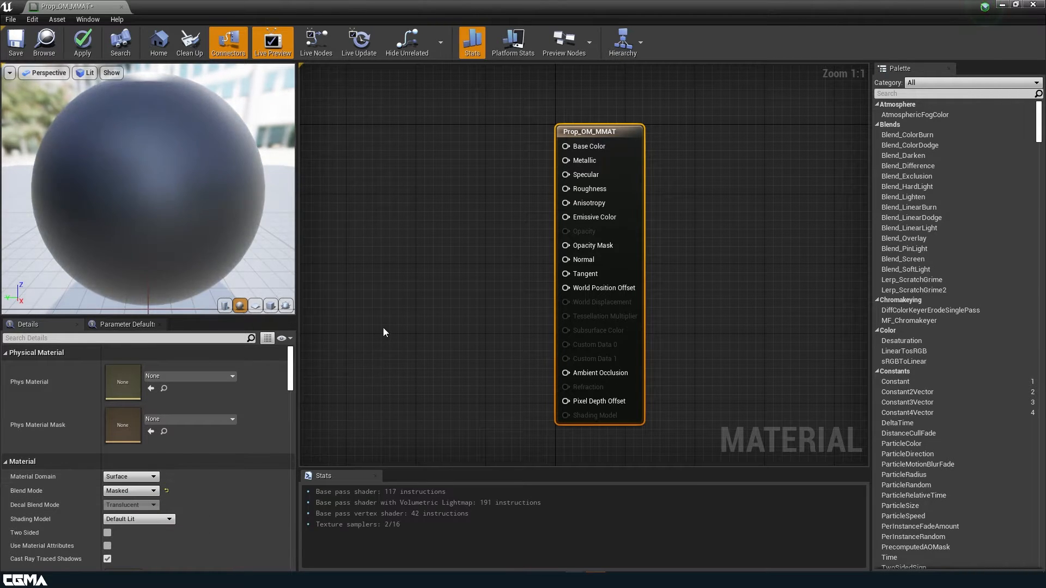
Add the UE4_Logo_Mask texture to the Prop_OM_MMAT graph as a texture sample, placed well before the material node
scroll(521, 321, "down", 1)
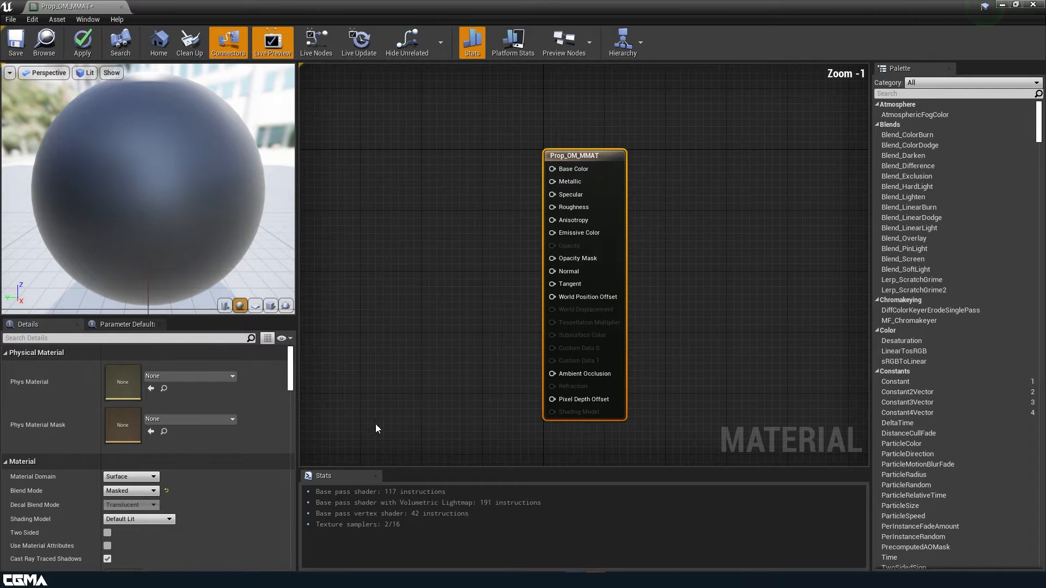
left_click_drag(636, 6, 822, 104)
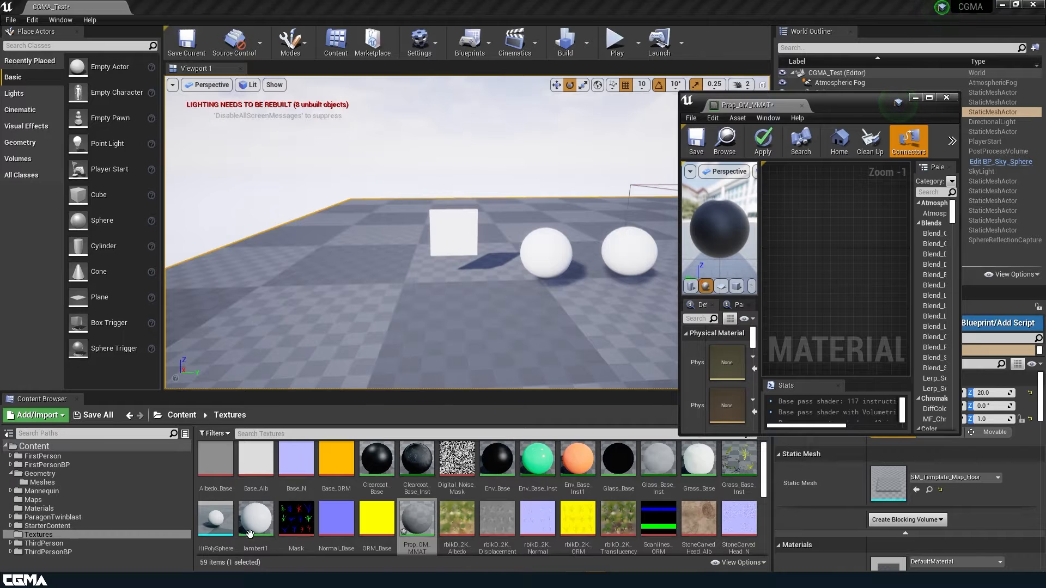
scroll(533, 510, "down", 3)
scroll(533, 510, "down", 3)
left_click(538, 466)
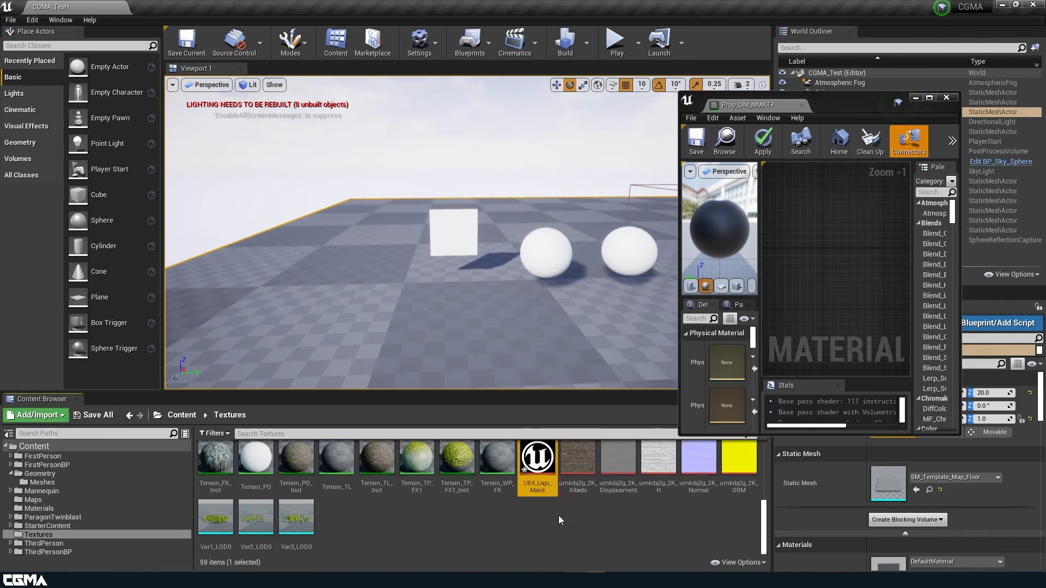
left_click_drag(538, 466, 820, 258)
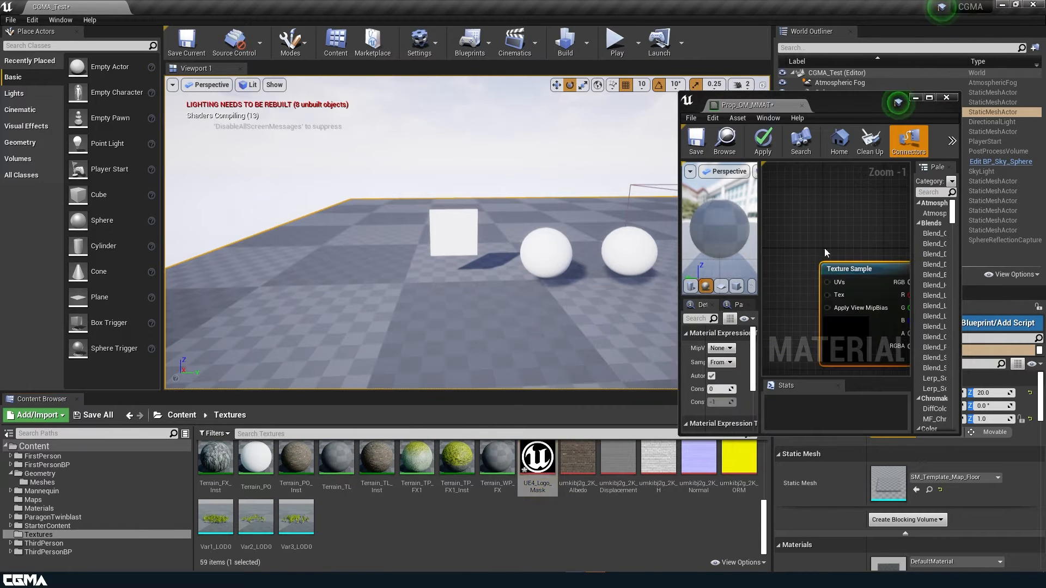
double_click(852, 103)
right_click_drag(372, 306, 519, 343)
left_click_drag(536, 275, 409, 239)
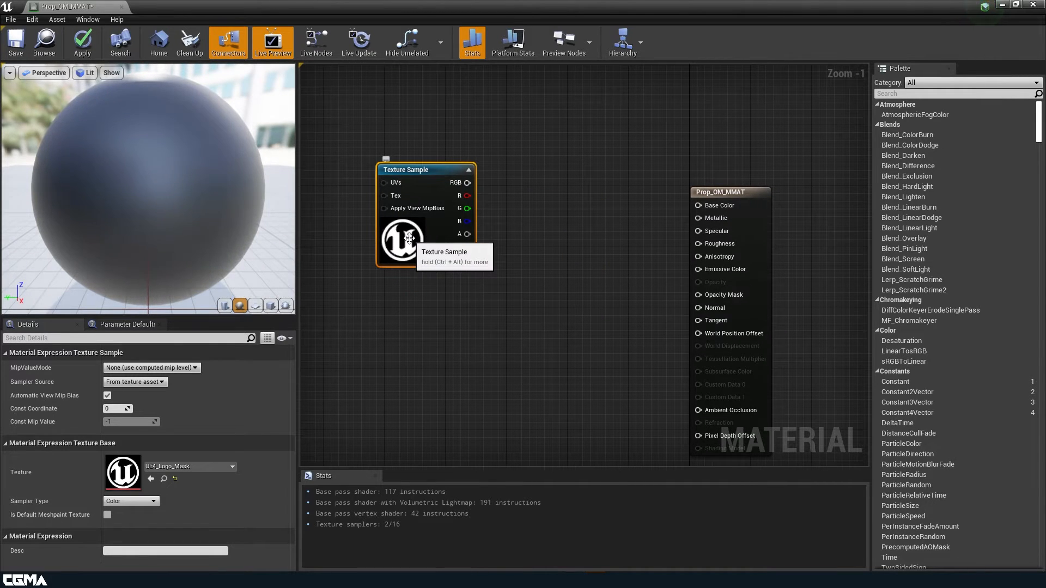
Set the texture sample's Sampler Type to Grayscale and apply the material
left_click(133, 503)
left_click(125, 434)
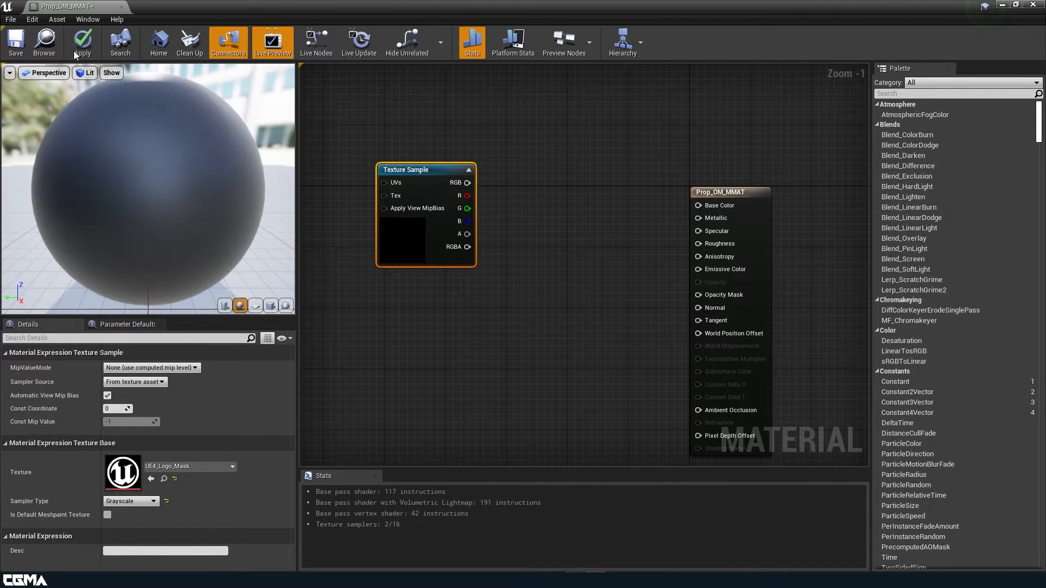
left_click(93, 49)
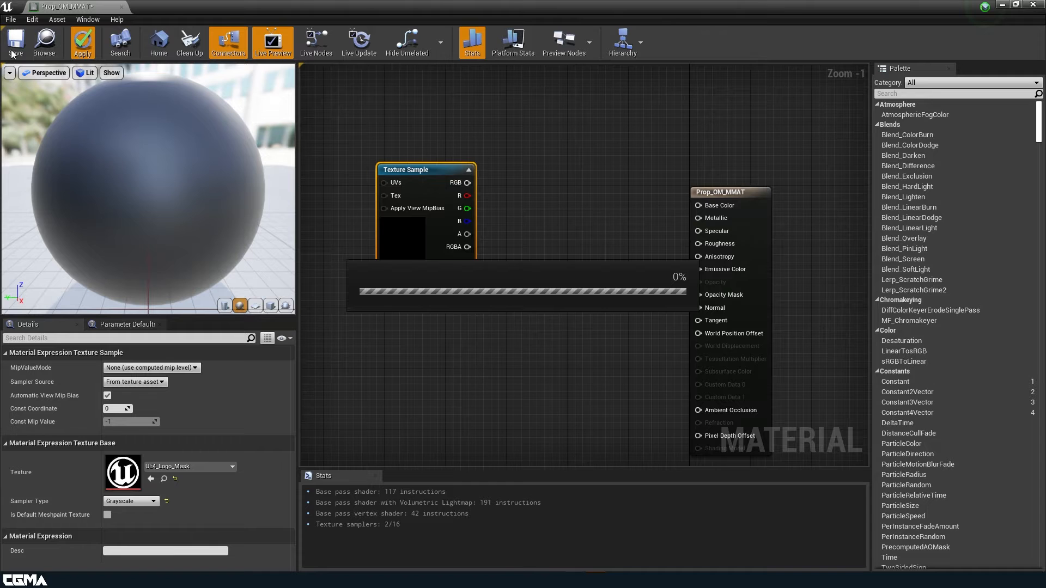
Open the UE4_Logo_Mask texture, set its Compression Settings to Grayscale (R8, RGB8 sRGB) and save it
left_click_drag(178, 6, 389, 41)
double_click(537, 459)
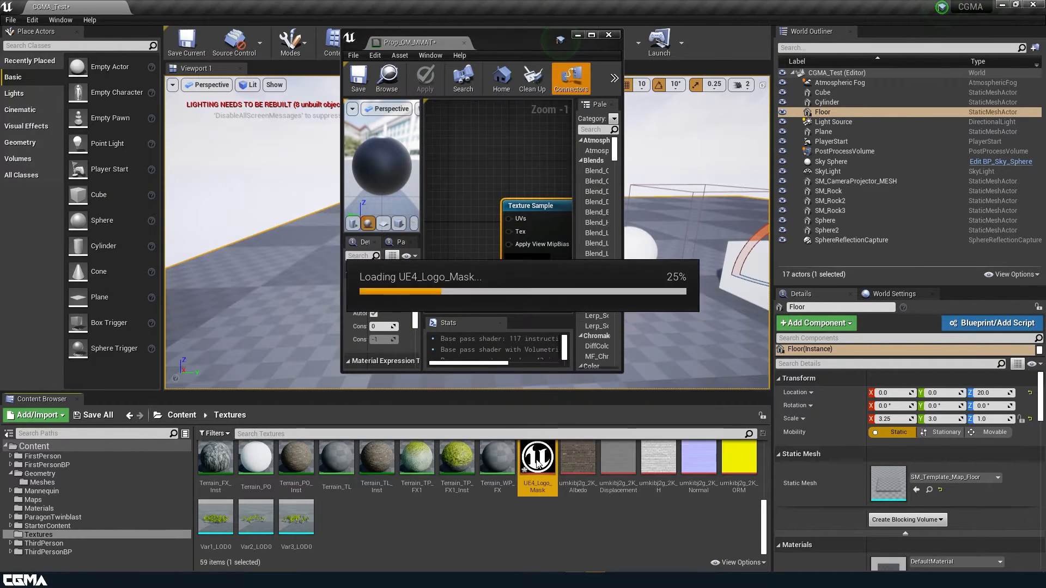
left_click(591, 35)
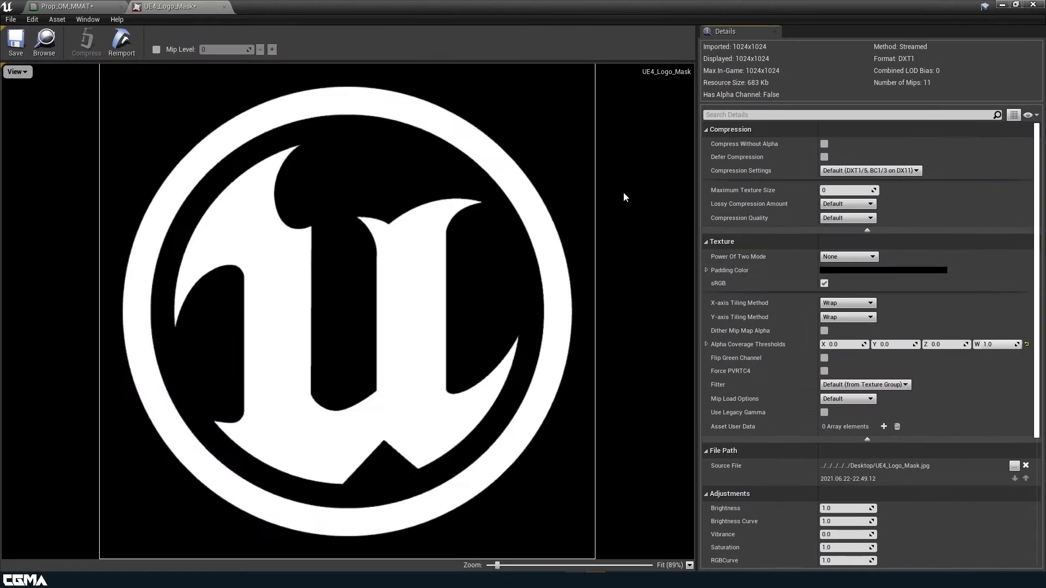
left_click(860, 171)
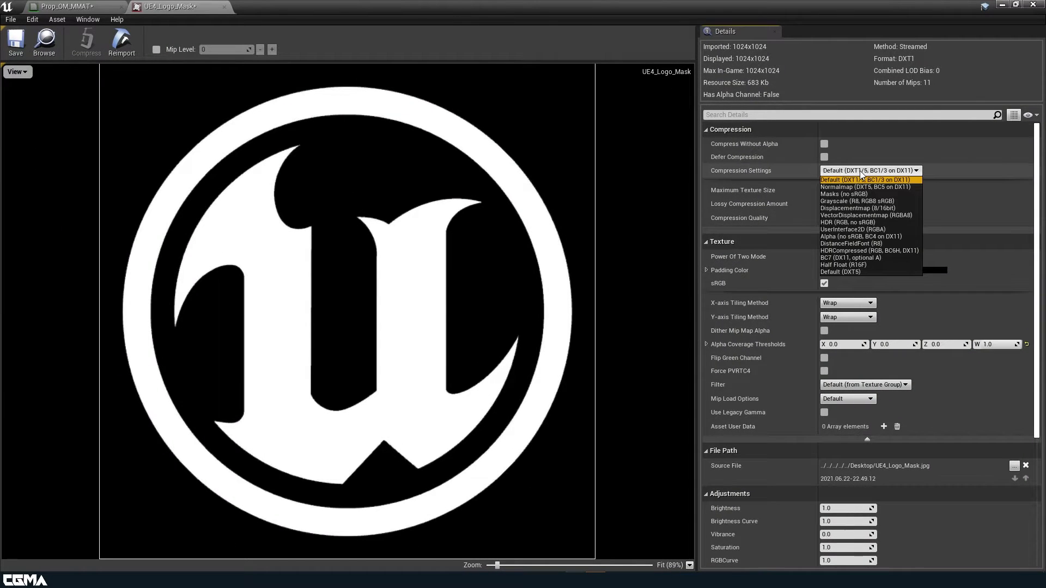
left_click(844, 202)
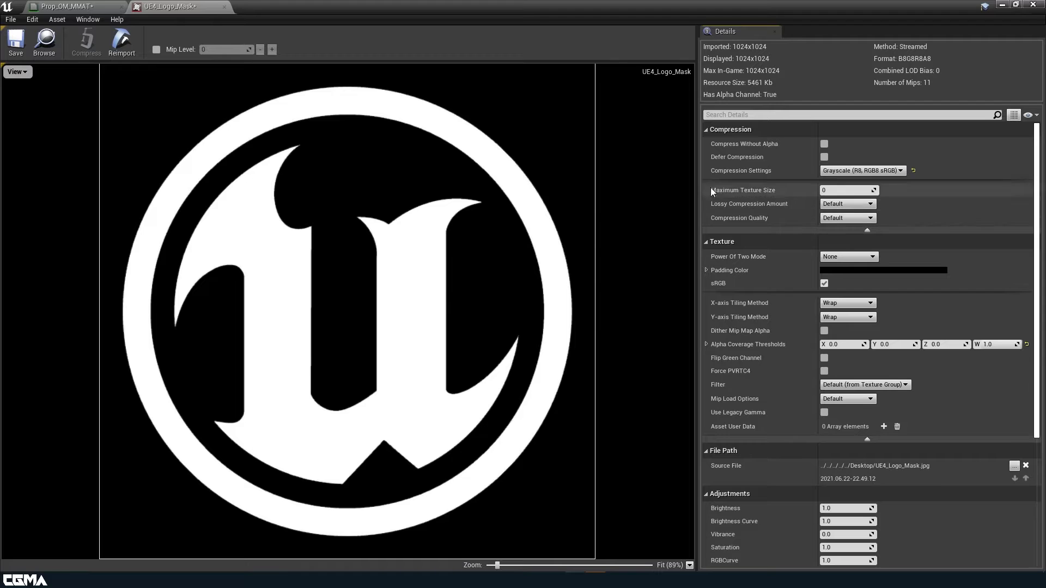
left_click(22, 44)
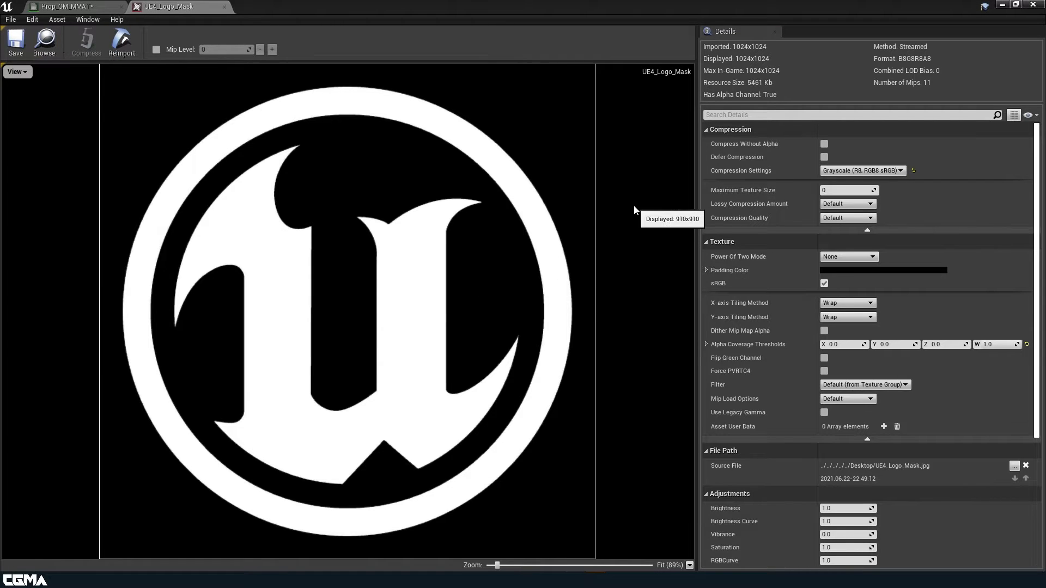
Replace the texture sample in the Prop_OM_MMAT graph with a fresh one made from UE4_Logo_Mask
left_click(66, 6)
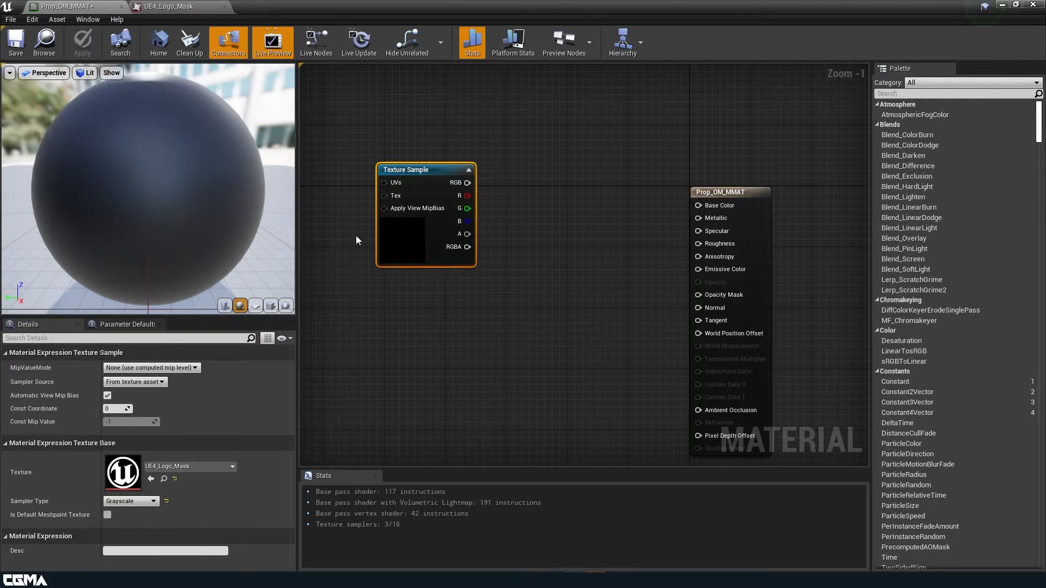
key("Delete")
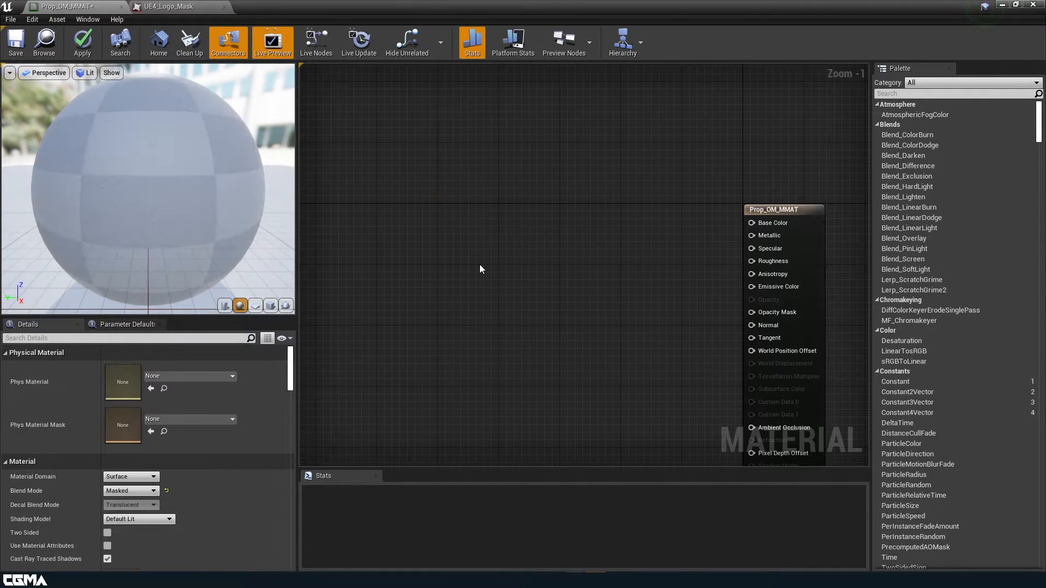
left_click_drag(390, 4, 444, 14)
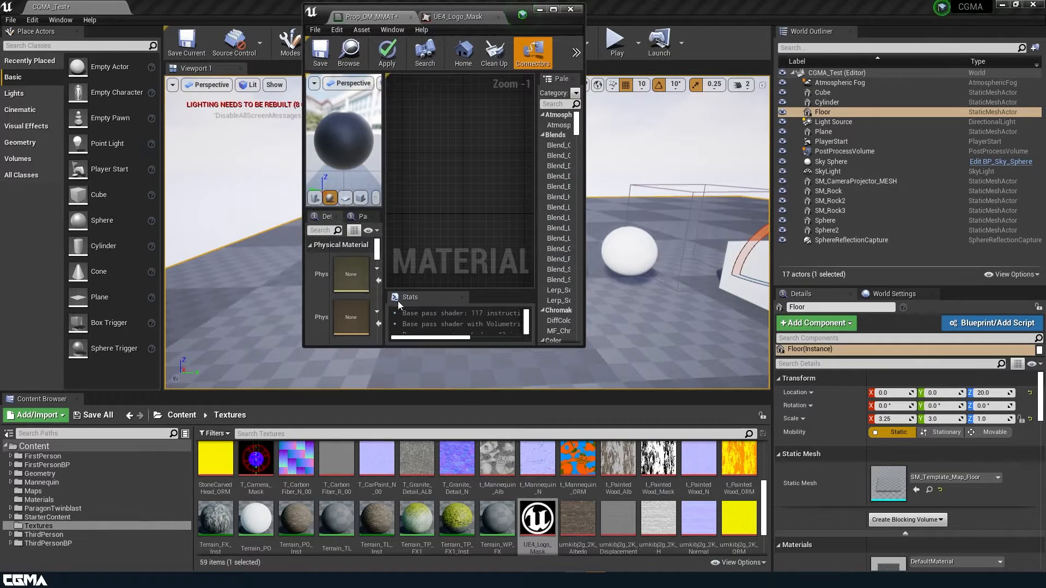
left_click_drag(556, 509, 442, 163)
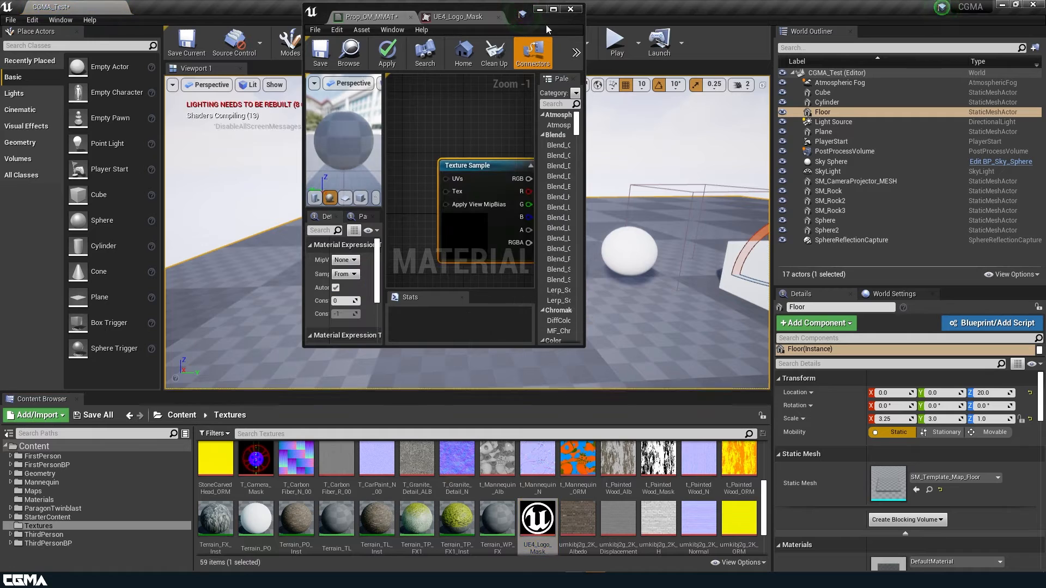
left_click(554, 9)
left_click_drag(410, 198, 453, 213)
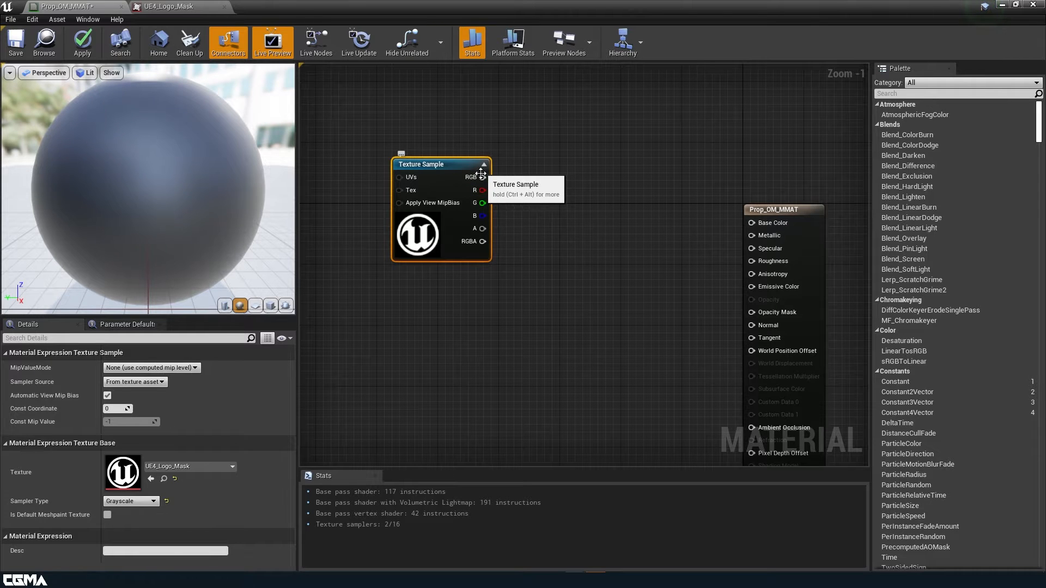
Connect the texture sample's RGB output to the material's Opacity Mask input and reposition the sample node
left_click_drag(412, 232, 398, 284)
left_click_drag(467, 230, 753, 312)
left_click_drag(415, 296, 454, 334)
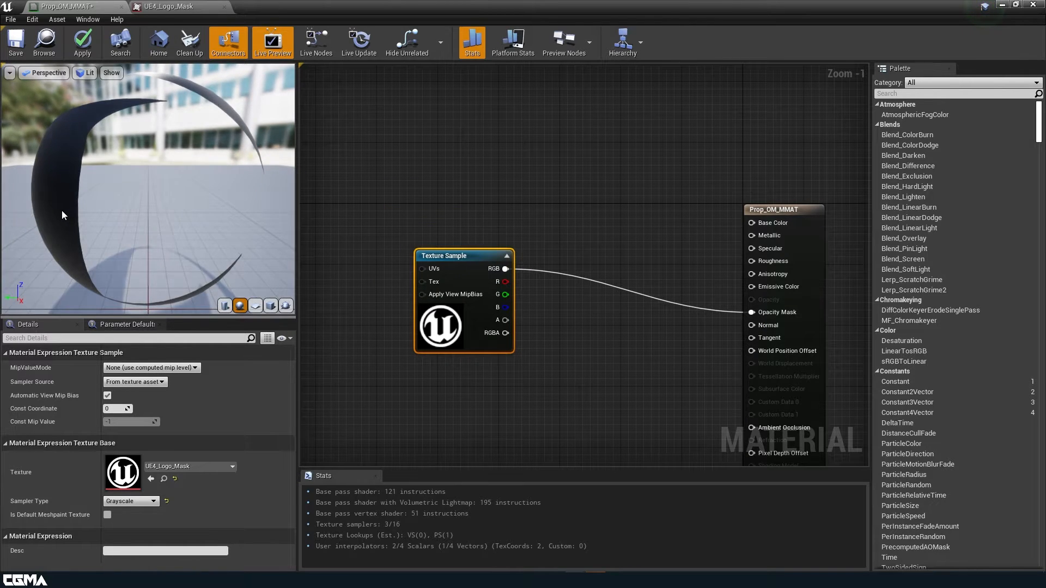
Switch the preview mesh to a plane and inspect the masked logo from several angles
left_click_drag(63, 213, 163, 214)
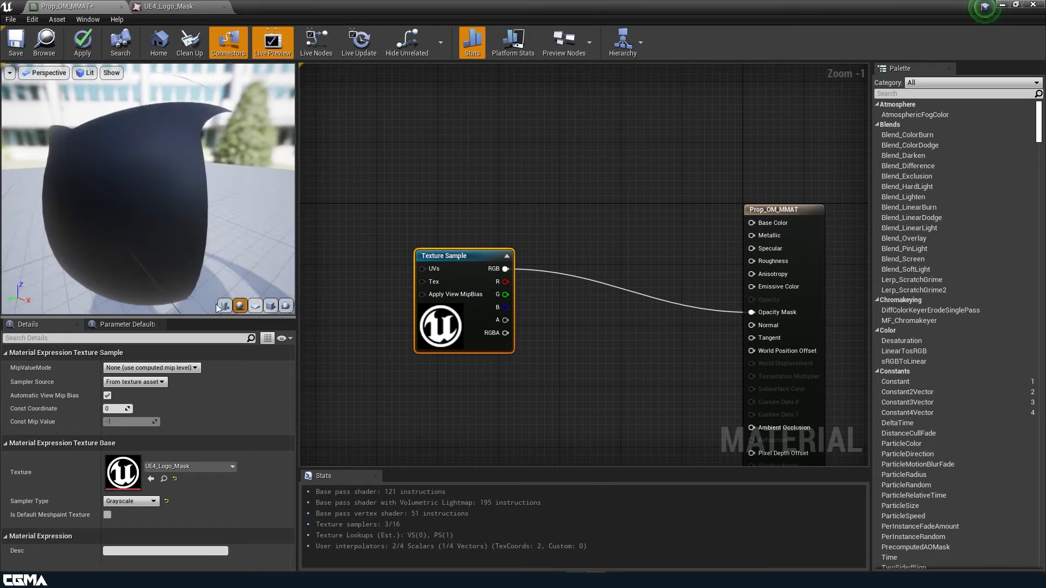
left_click(255, 306)
mouse_move(133, 196)
left_mouse_down()
mouse_move(106, 194)
mouse_move(125, 185)
mouse_move(143, 143)
mouse_move(129, 194)
left_mouse_up()
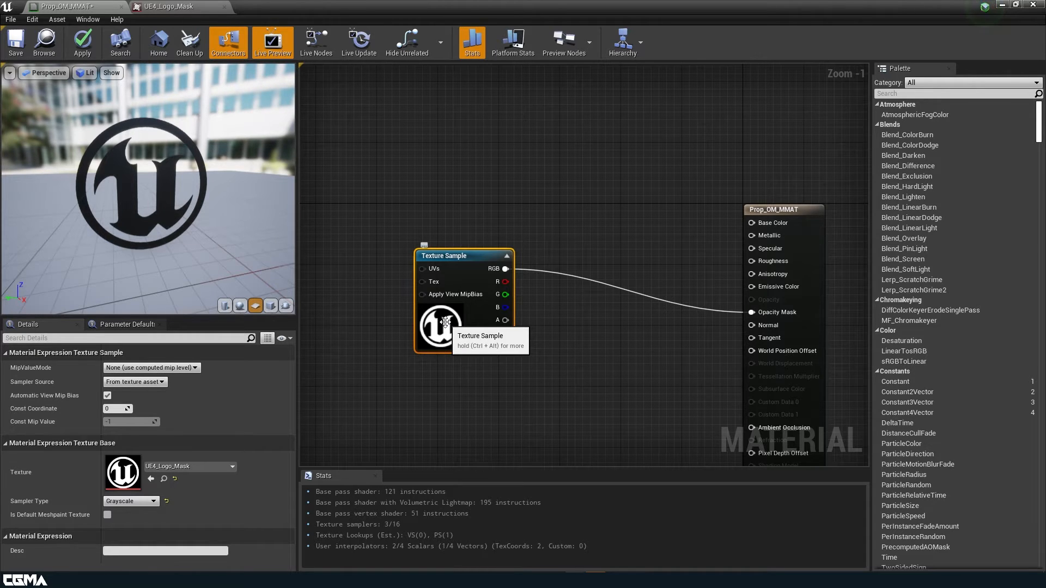
left_click_drag(127, 227, 158, 212)
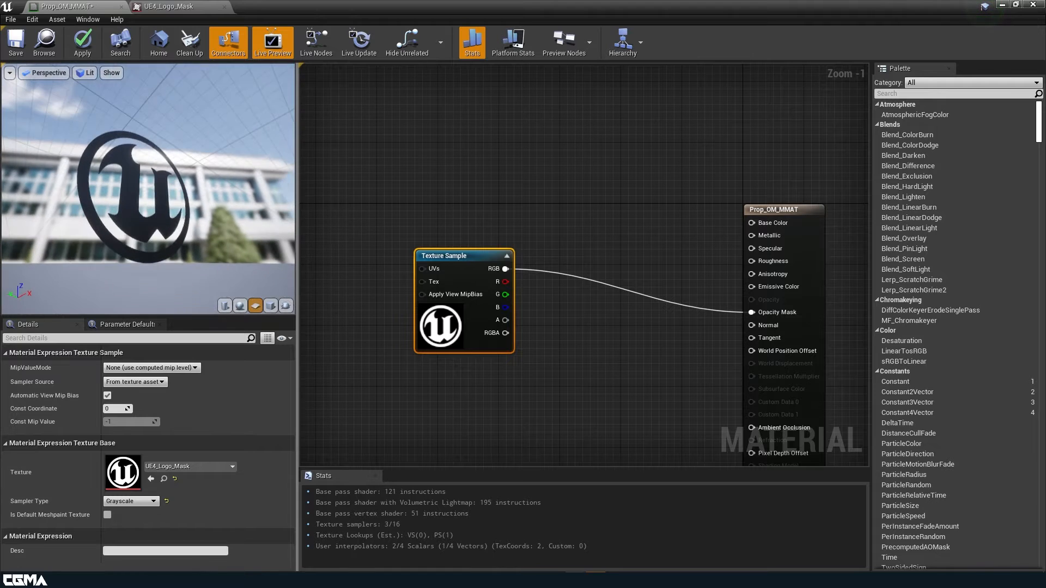
left_click_drag(131, 191, 117, 217)
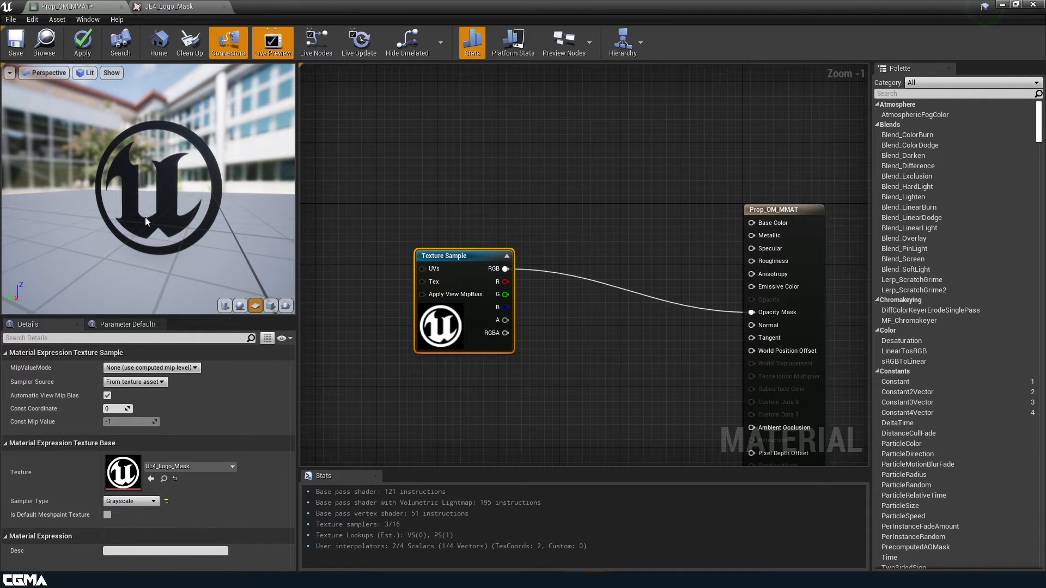
mouse_move(145, 217)
left_mouse_down()
mouse_move(142, 239)
mouse_move(130, 219)
left_mouse_up()
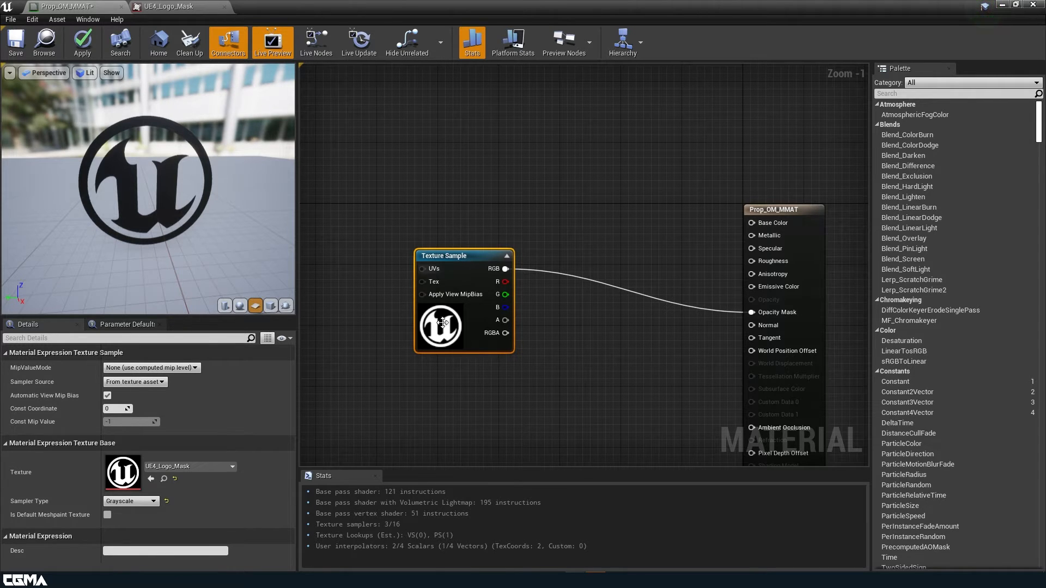
Move the texture sample up and add a One Minus (1-x) node between it and the material node
left_click(594, 339)
left_click_drag(474, 316, 419, 202)
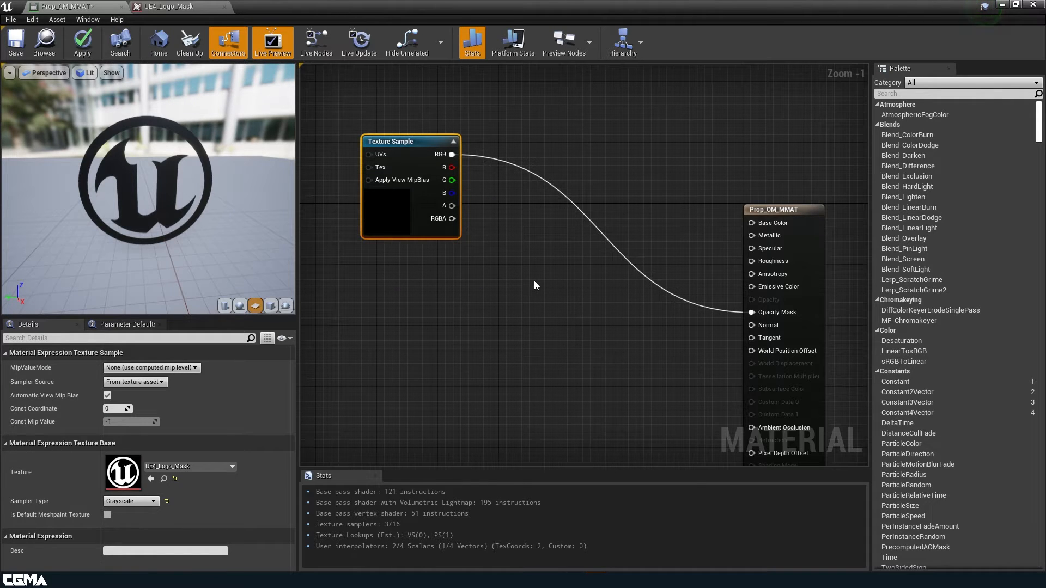
left_click(553, 293)
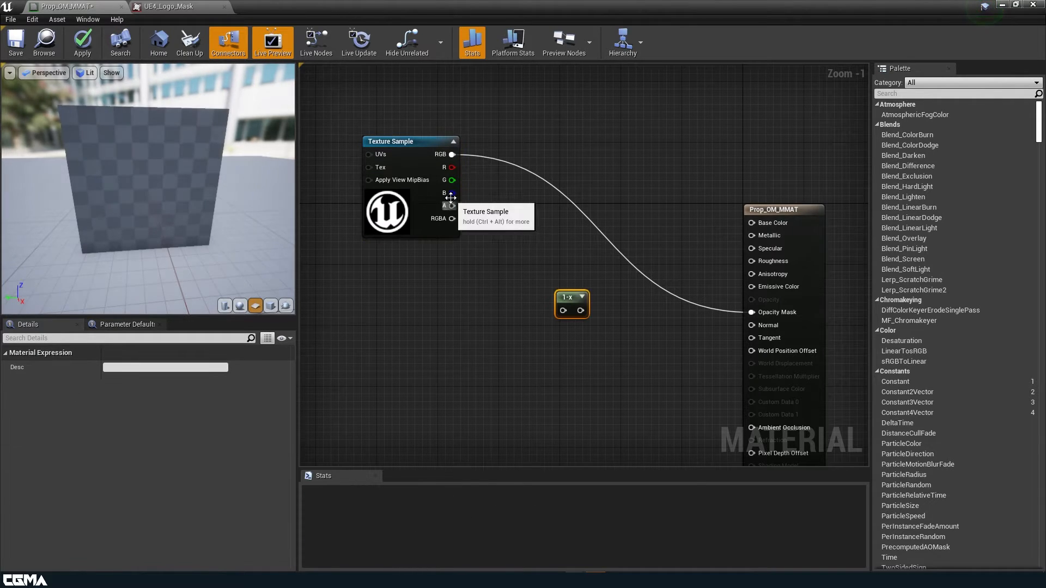
Route the texture sample's RGB output through the One Minus node into Opacity Mask, and move the One Minus node up beside the sample
left_click_drag(451, 154, 753, 313)
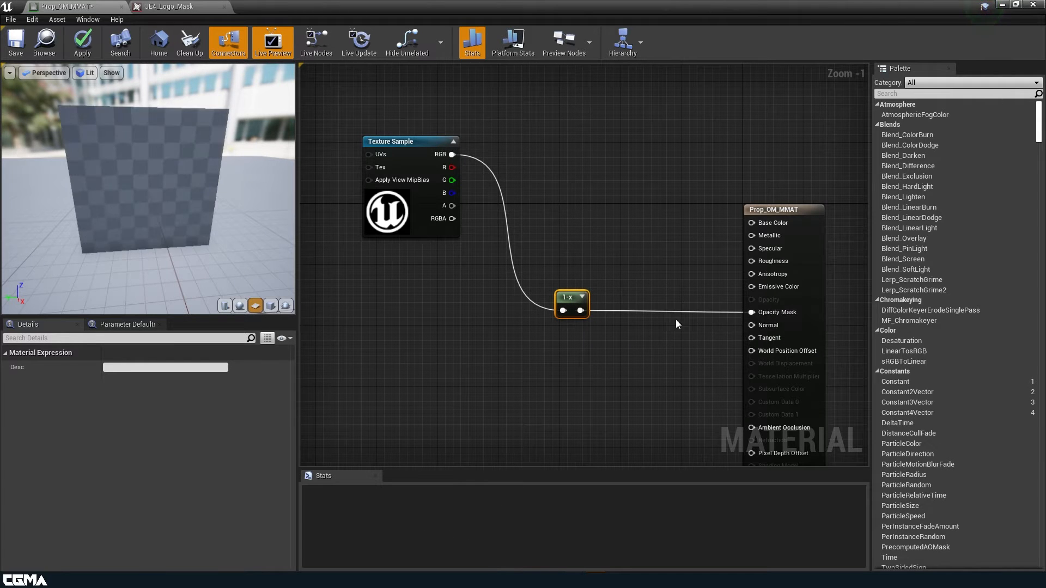
left_click_drag(191, 208, 401, 193)
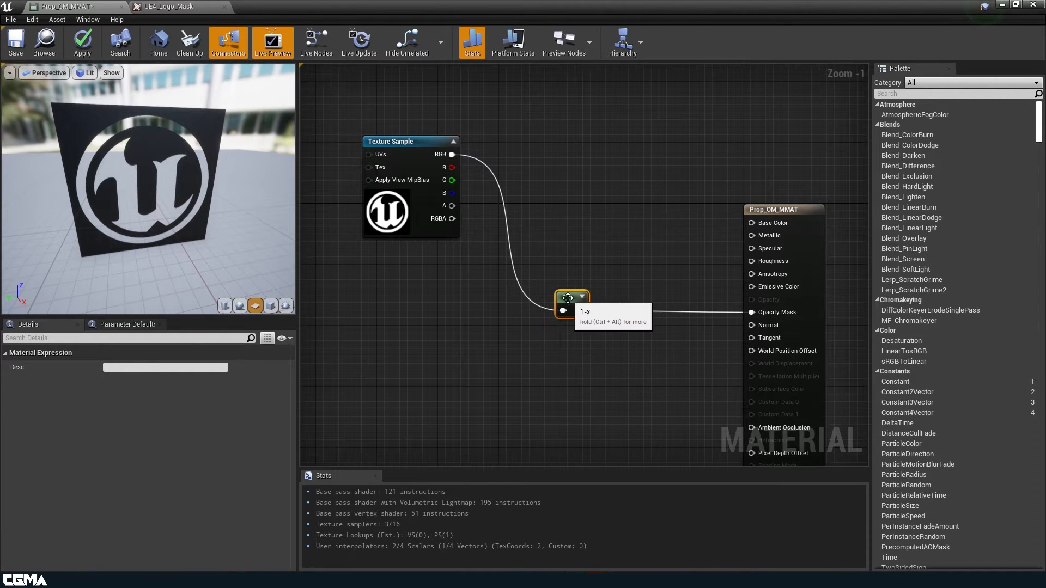
left_click_drag(567, 298, 588, 165)
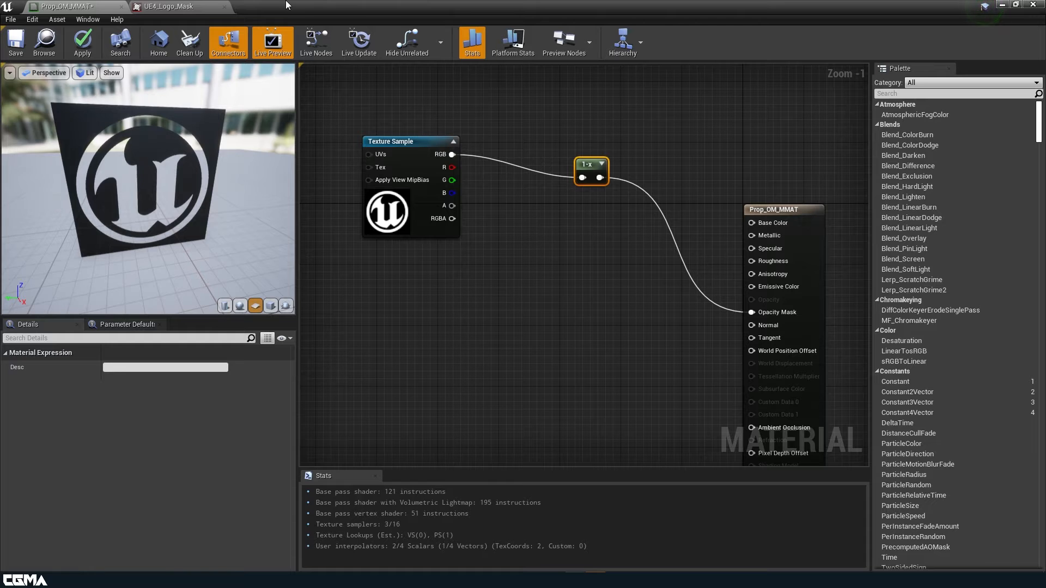
left_click_drag(287, 5, 688, 63)
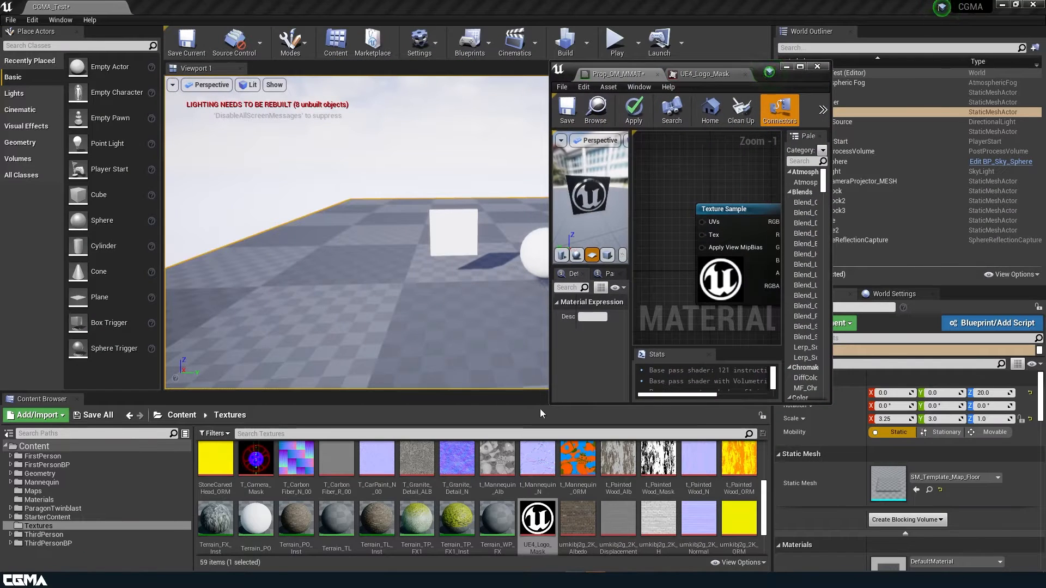
right_click(440, 527)
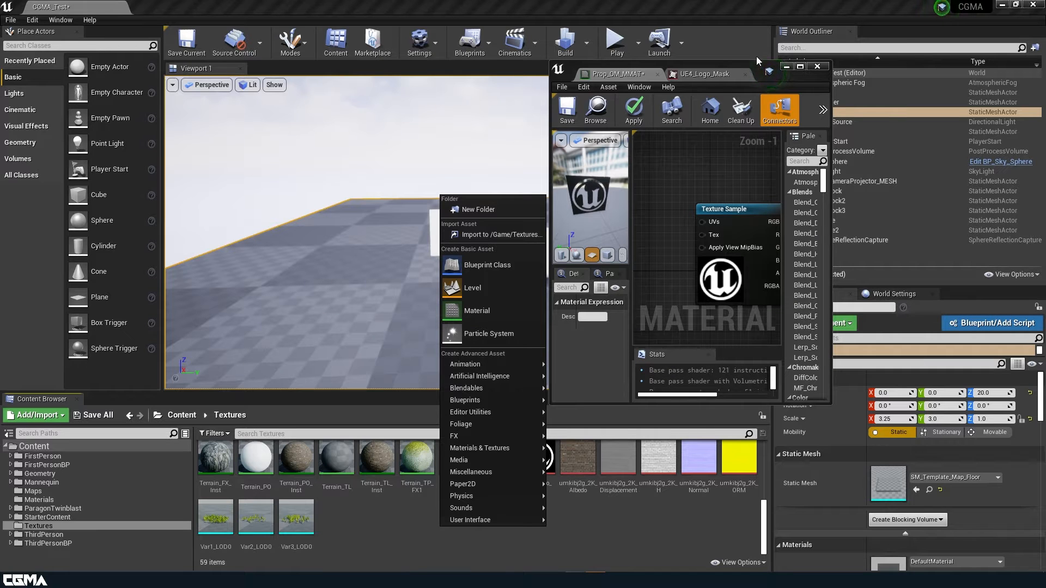
left_click(755, 73)
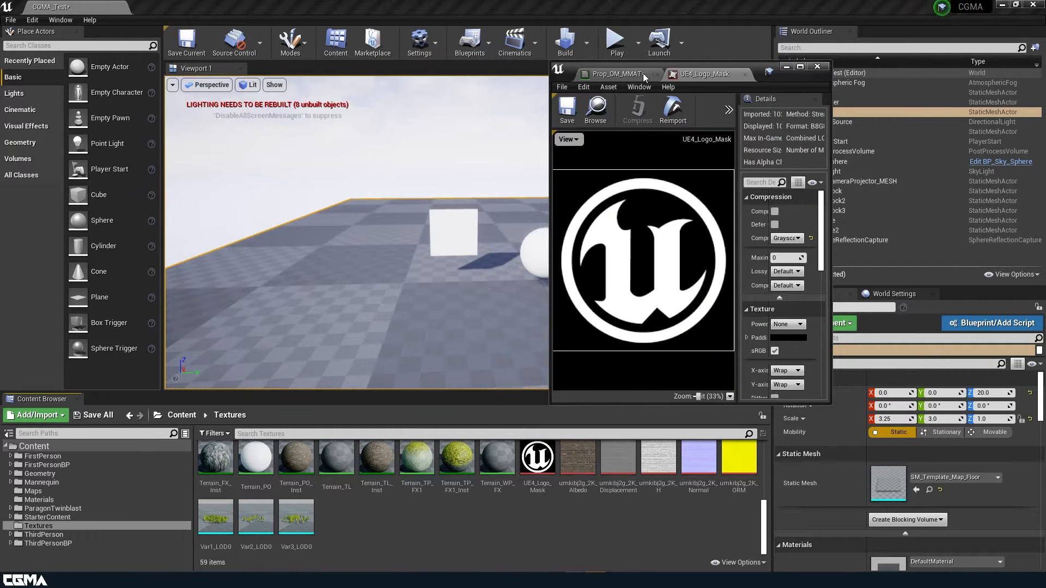
left_click(626, 75)
double_click(746, 75)
Tidy the graph by aligning the texture sample with the One Minus node and moving the Prop_OM_MMAT node closer
right_click_drag(489, 294, 496, 215)
left_click(774, 152)
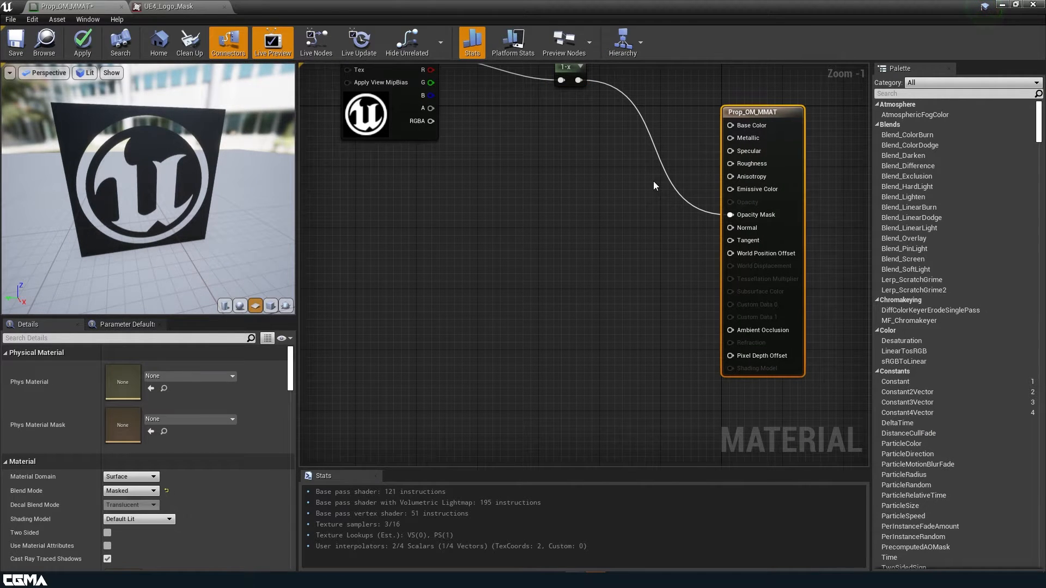
right_click_drag(692, 184, 708, 220)
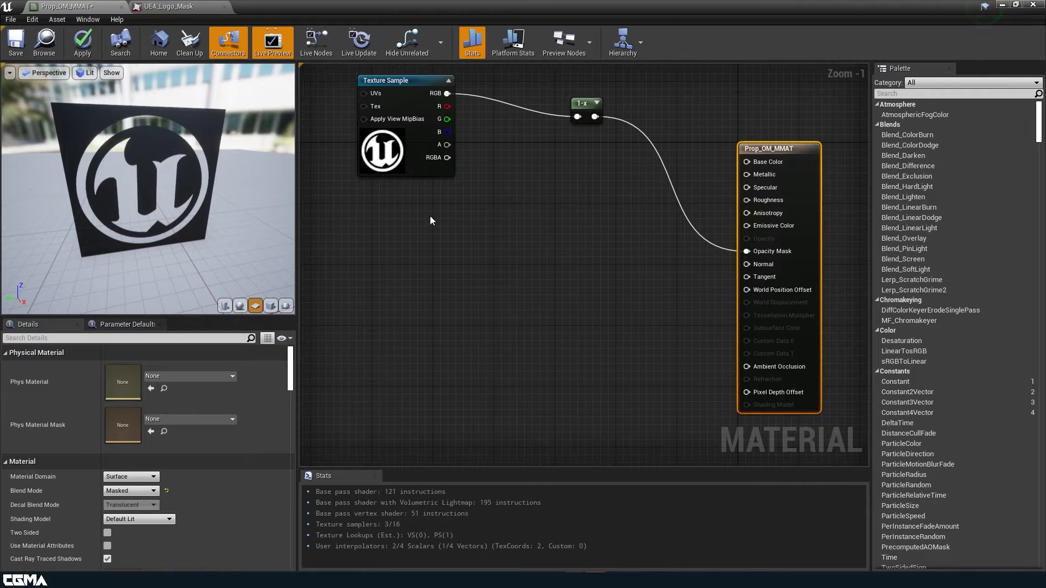
left_click_drag(384, 155, 407, 178)
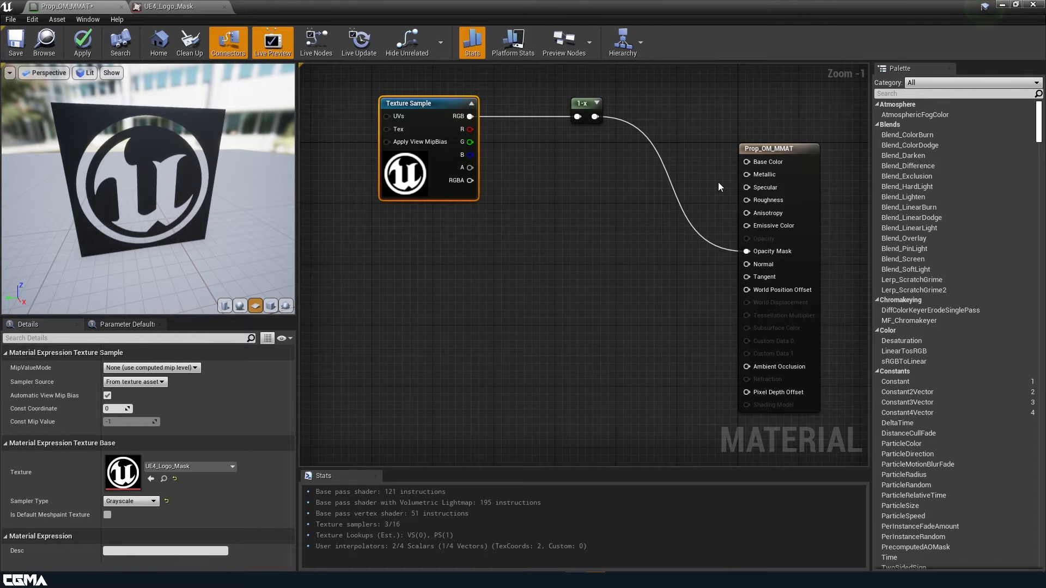
left_click_drag(789, 239, 753, 205)
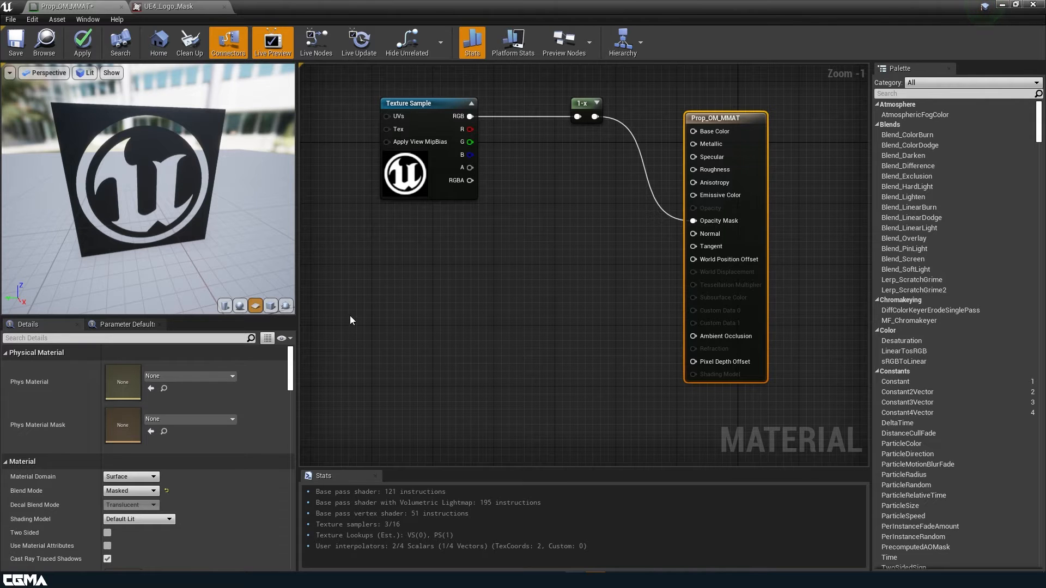
Set the material's blend mode to Translucent, then connect the texture sample's RGB output to Opacity and apply the material
left_click(140, 491)
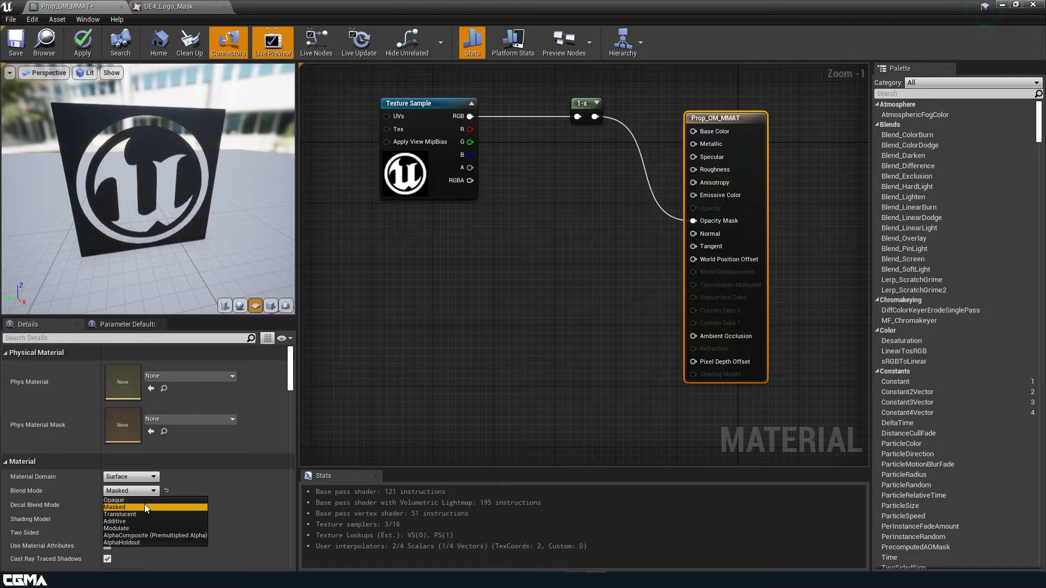
left_click(131, 515)
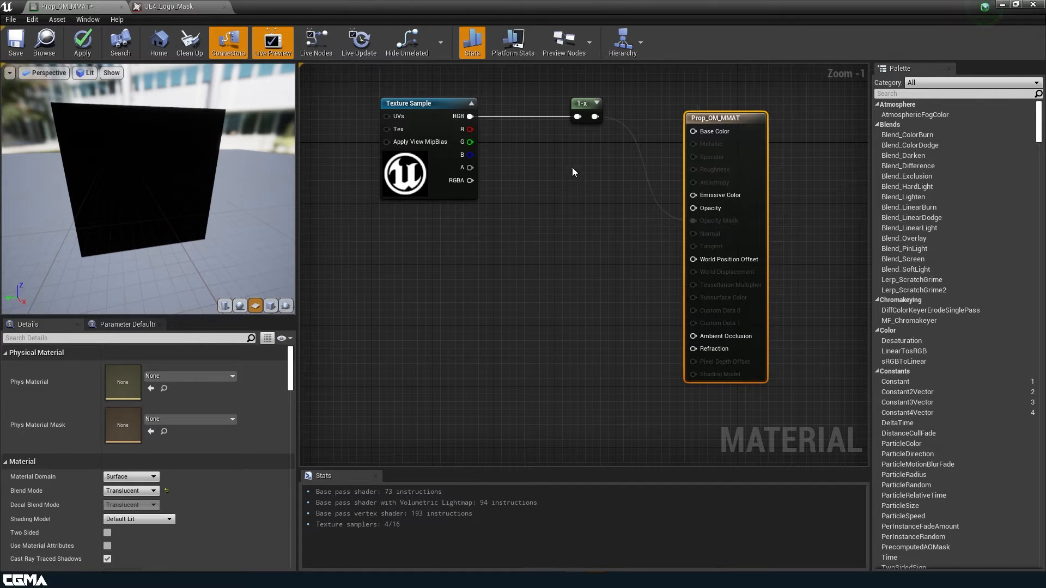
left_click_drag(470, 116, 690, 205)
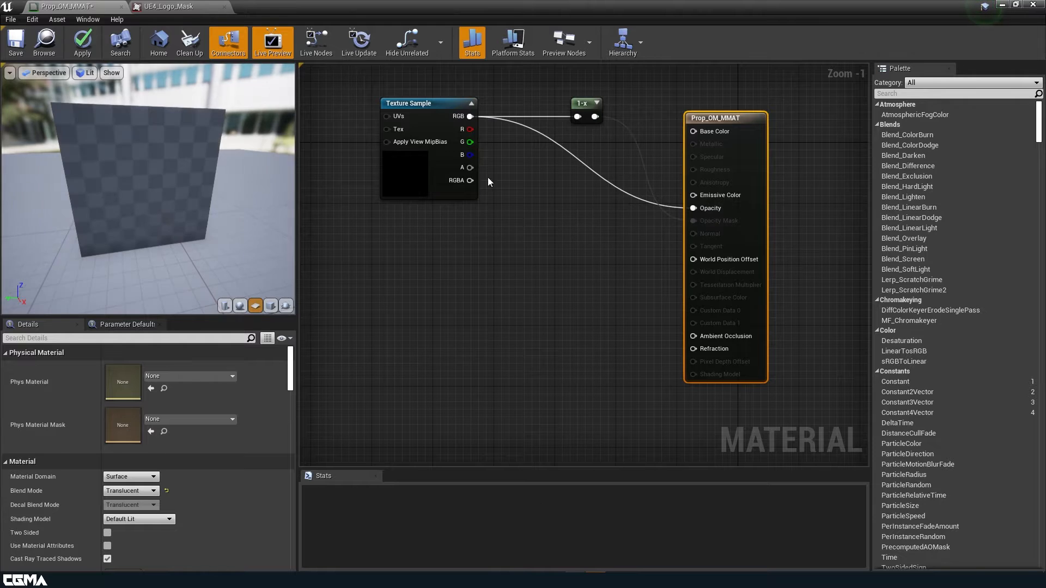
left_click(83, 42)
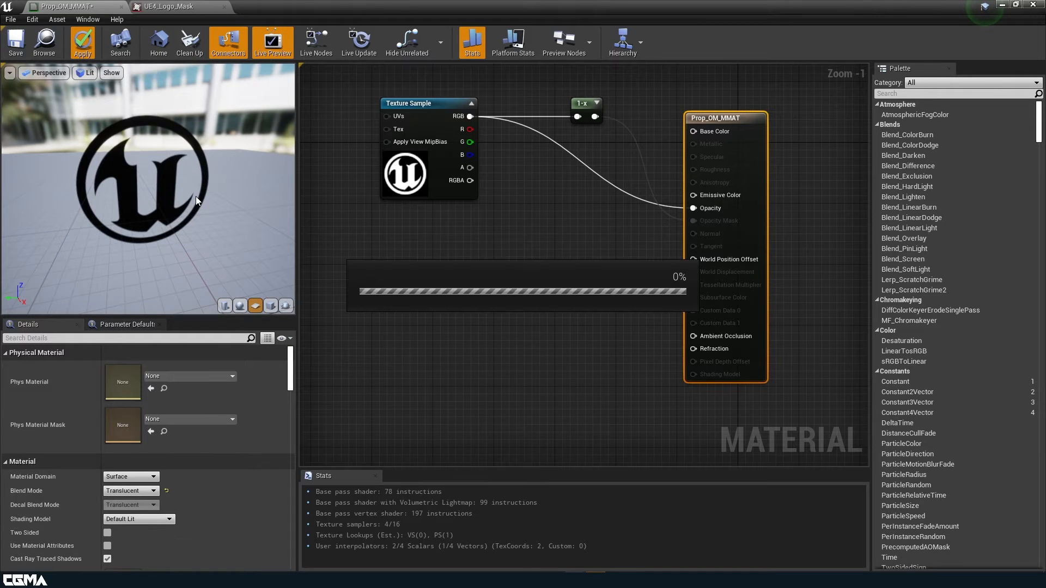
left_click_drag(147, 191, 105, 219)
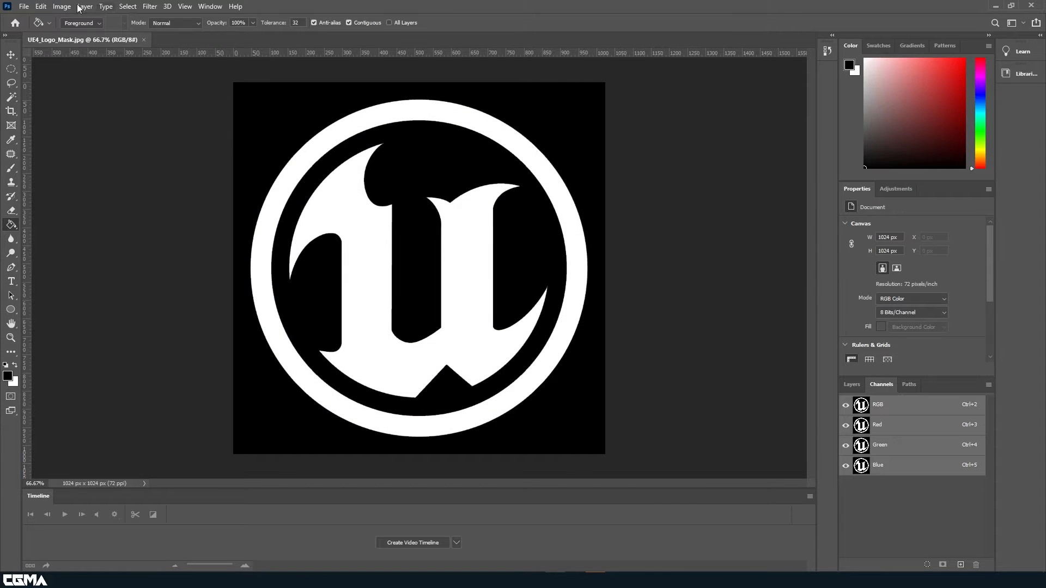
In Photoshop, apply a Gaussian Blur with a 7.2-pixel radius to the UE4_Logo_Mask.jpg image
left_click(24, 6)
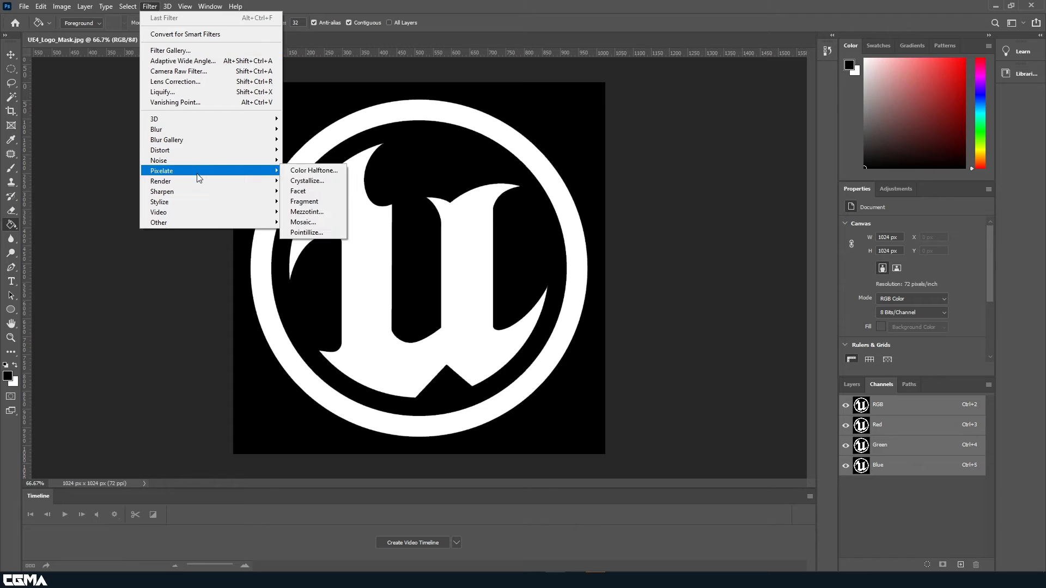
mouse_move(208, 133)
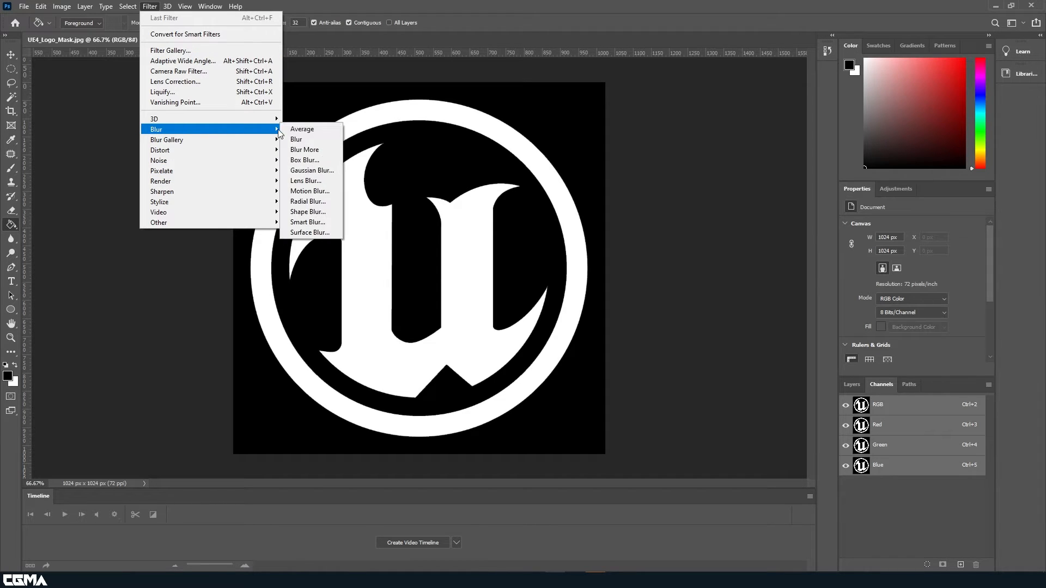
left_click(327, 170)
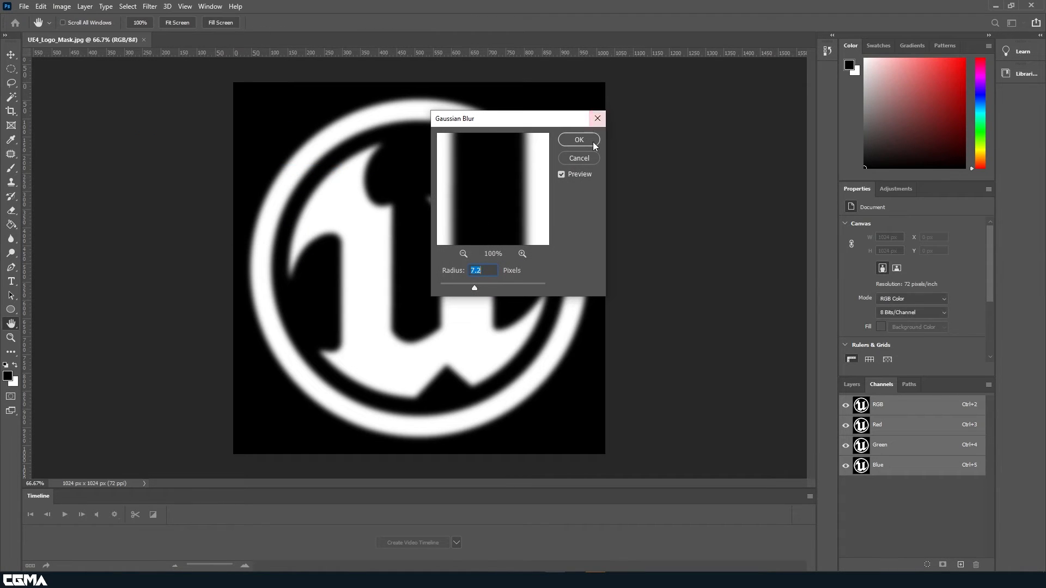
left_click(578, 140)
key("g")
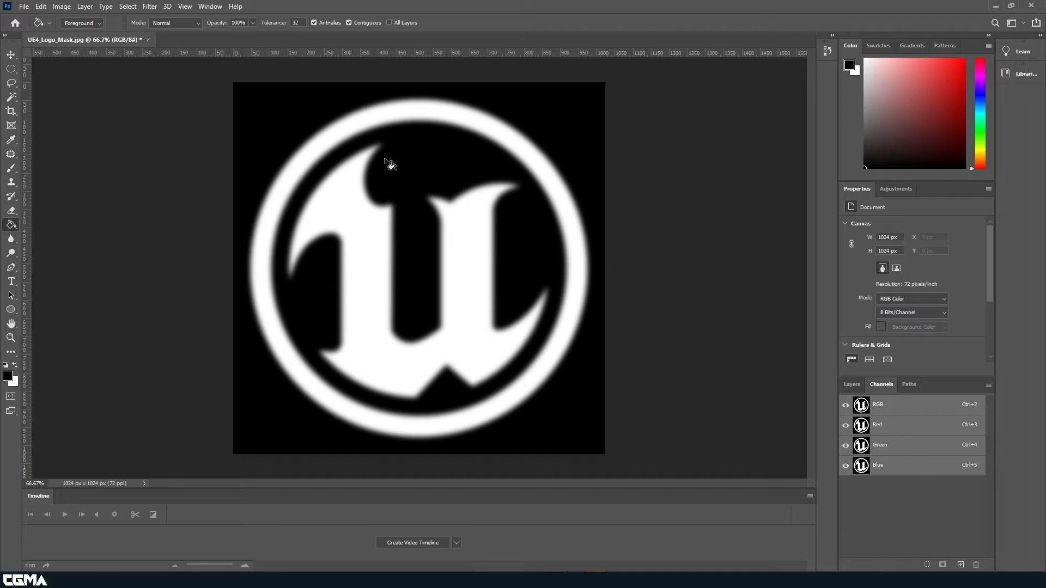
left_click(24, 7)
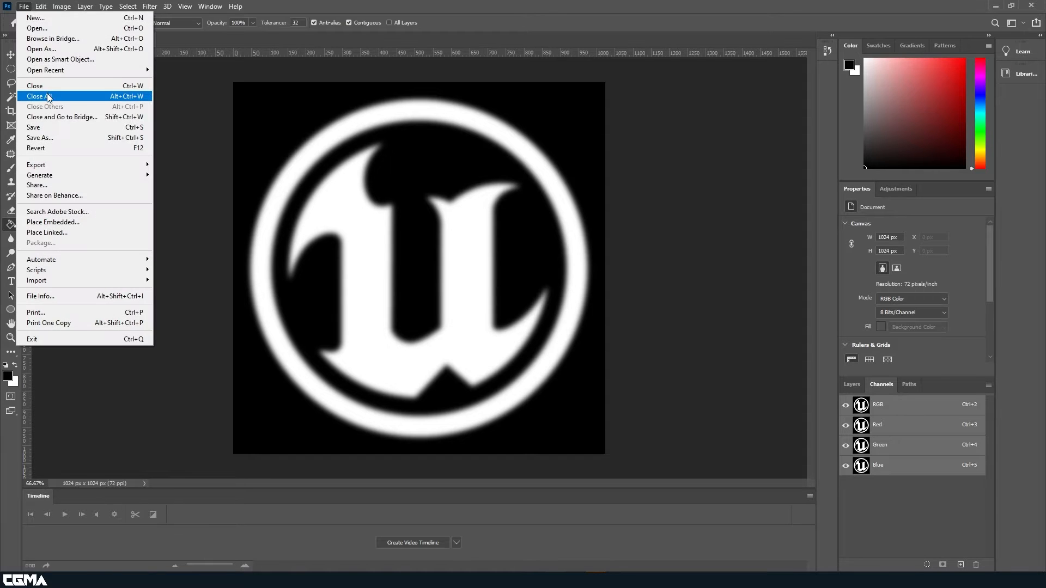
left_click(52, 136)
scroll(269, 172, "down", 5)
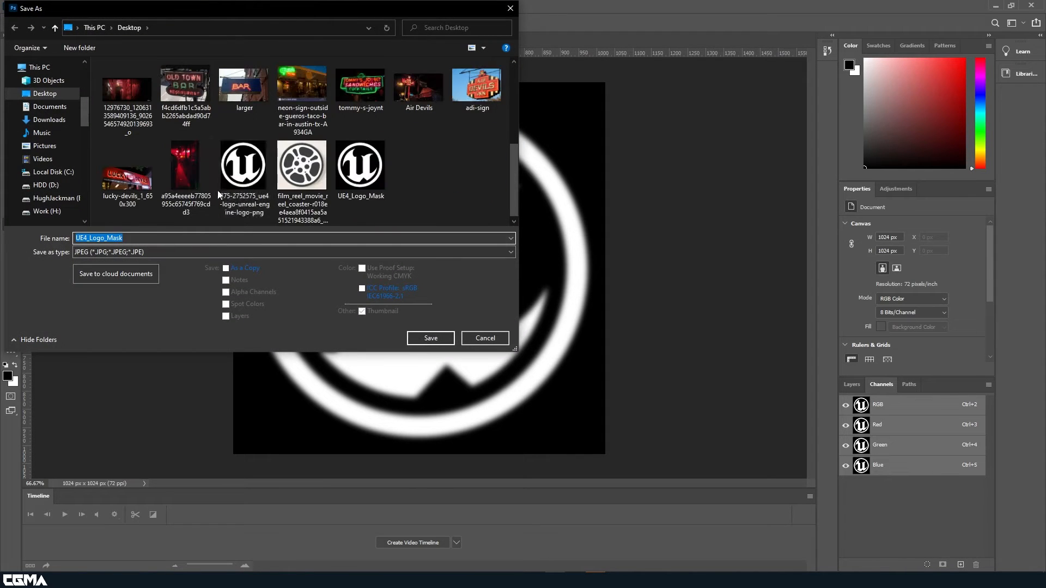
left_click(246, 166)
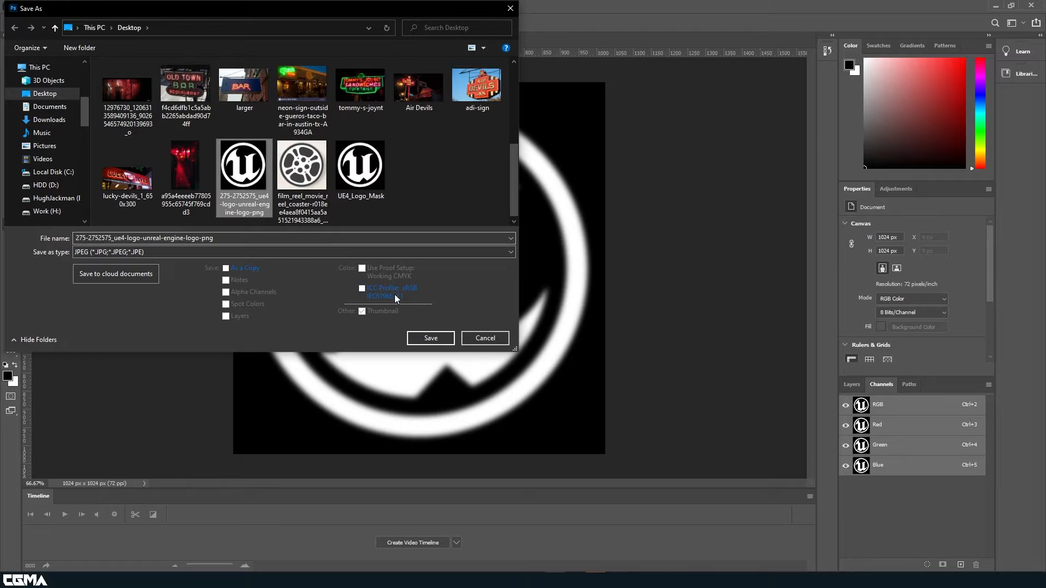
left_click(441, 338)
left_click(568, 292)
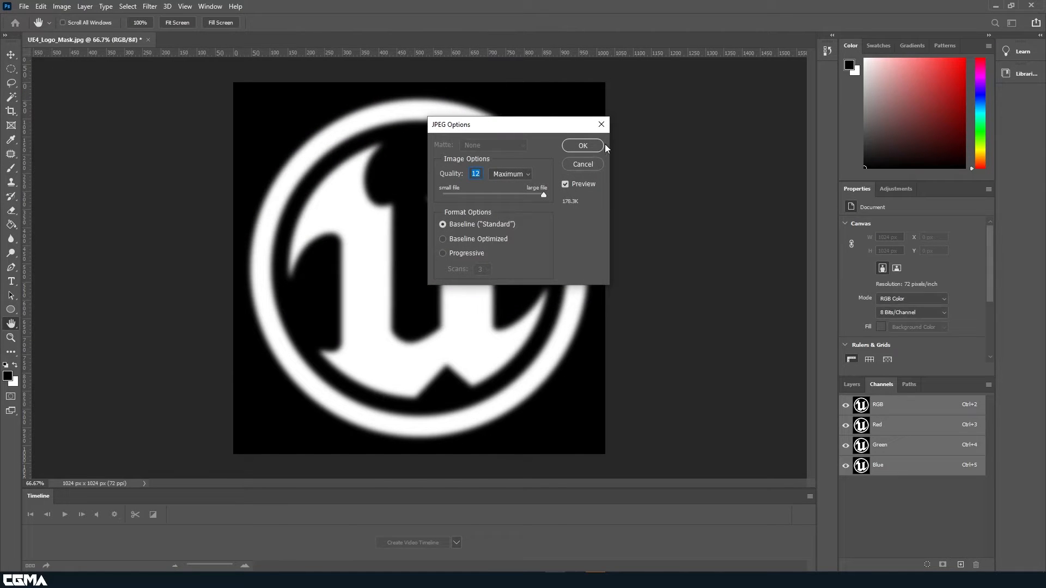
left_click(578, 149)
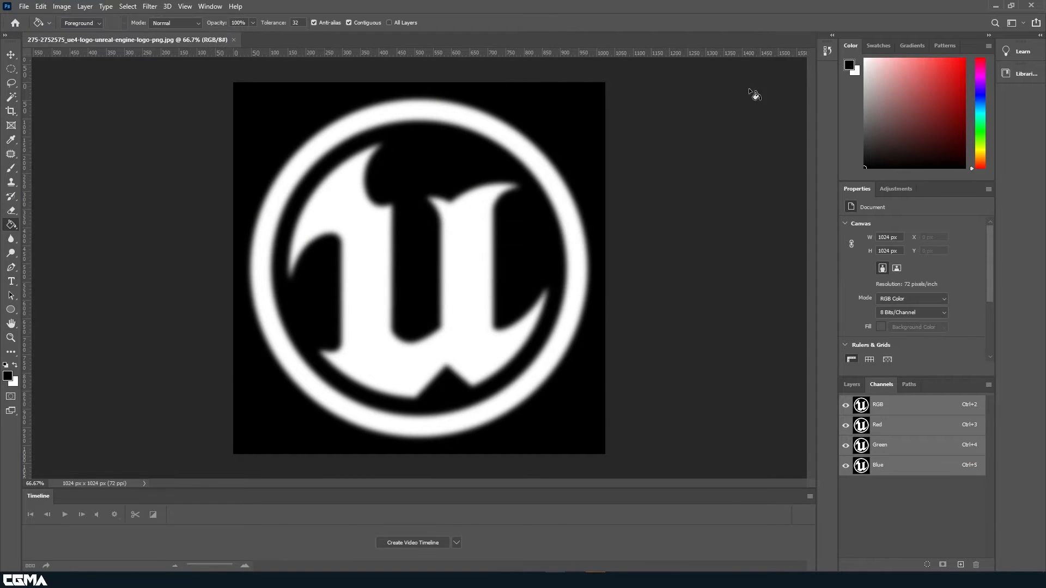
Return to Unreal Engine, reimport the UE4_Logo_Mask texture in the Textures folder, and maximize the material editor window again
left_click(995, 6)
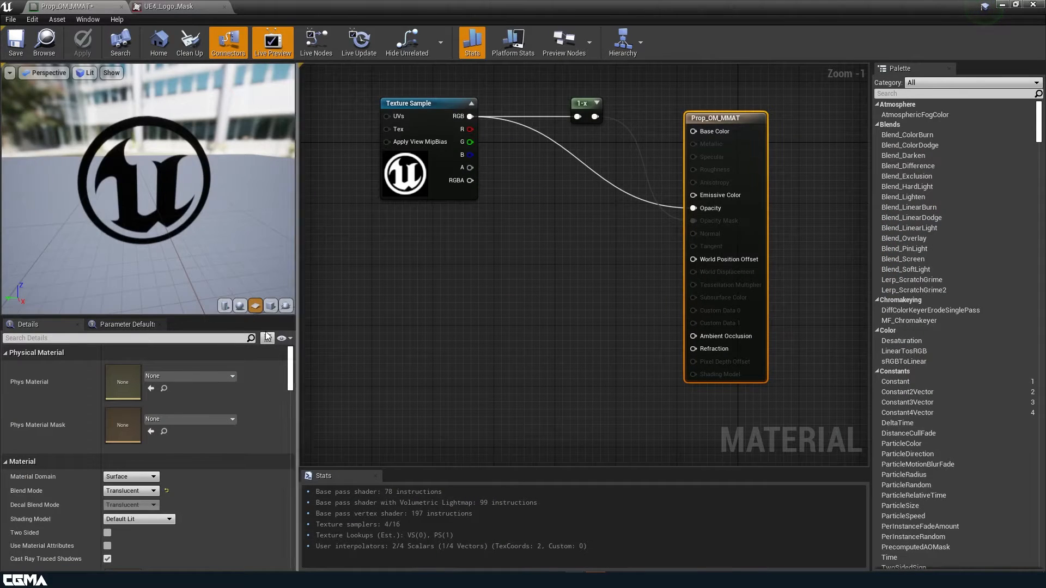
double_click(356, 4)
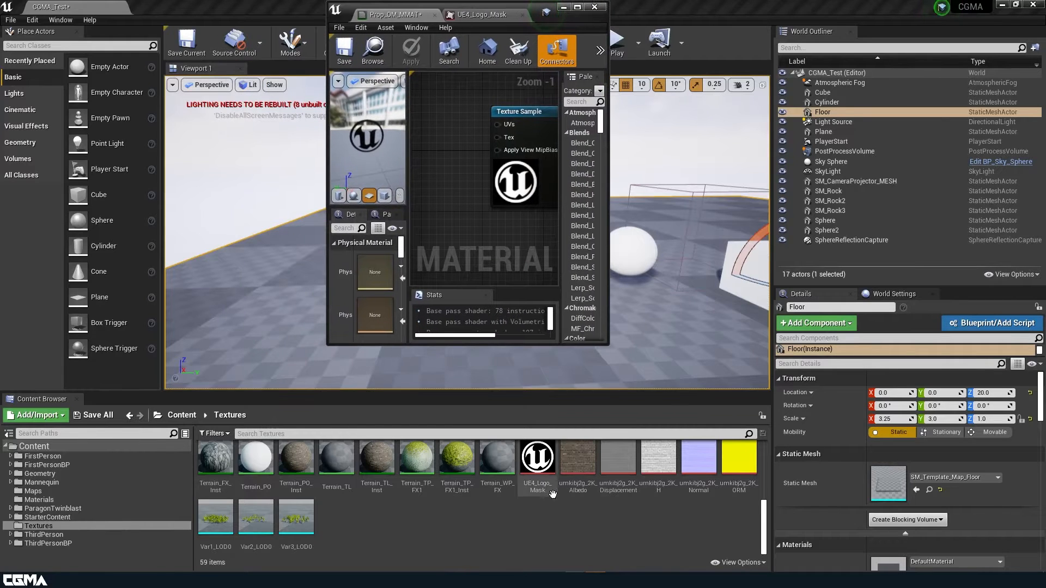
right_click(546, 473)
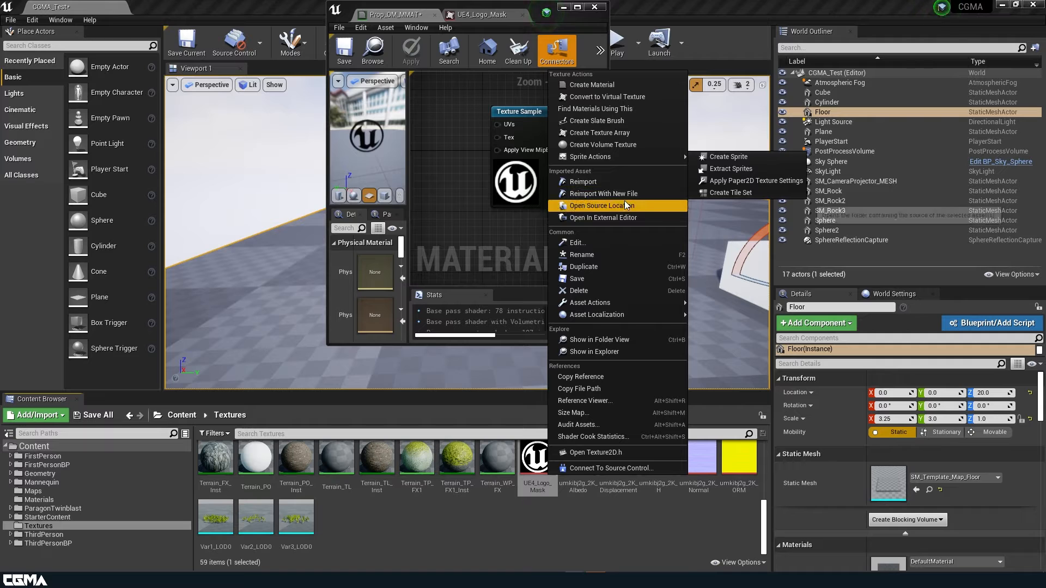
left_click(603, 182)
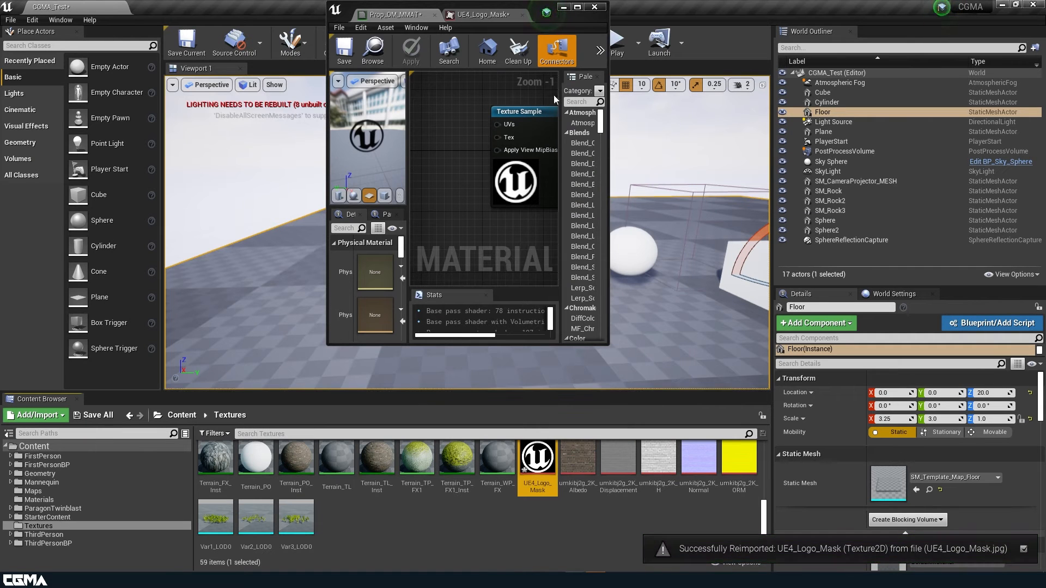
left_click(577, 6)
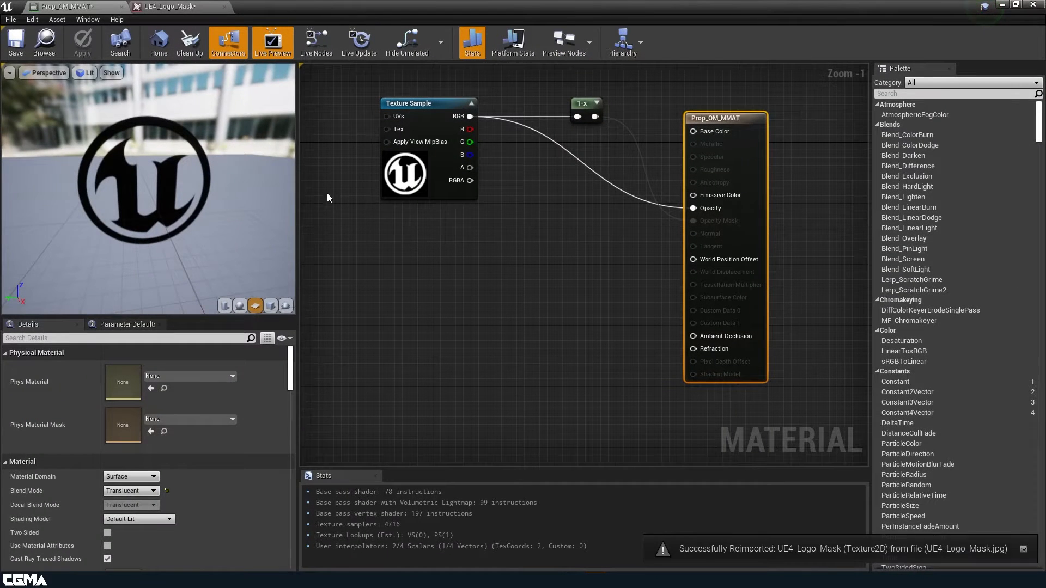
Examine the translucent logo on the preview plane up close and from several angles
scroll(107, 133, "down", 2)
scroll(106, 133, "up", 6)
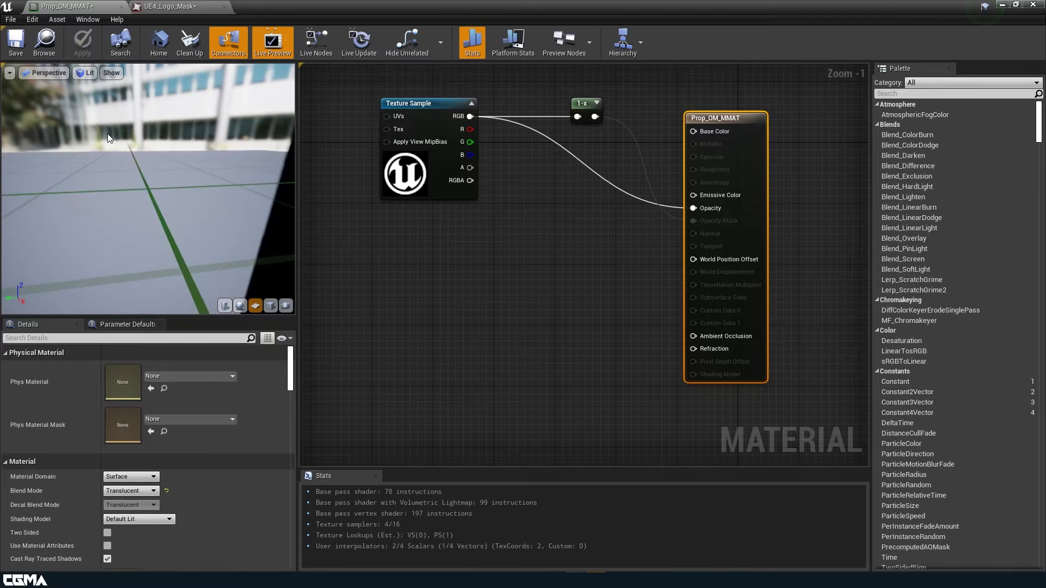
right_click_drag(107, 133, 107, 95)
left_click_drag(107, 133, 208, 254)
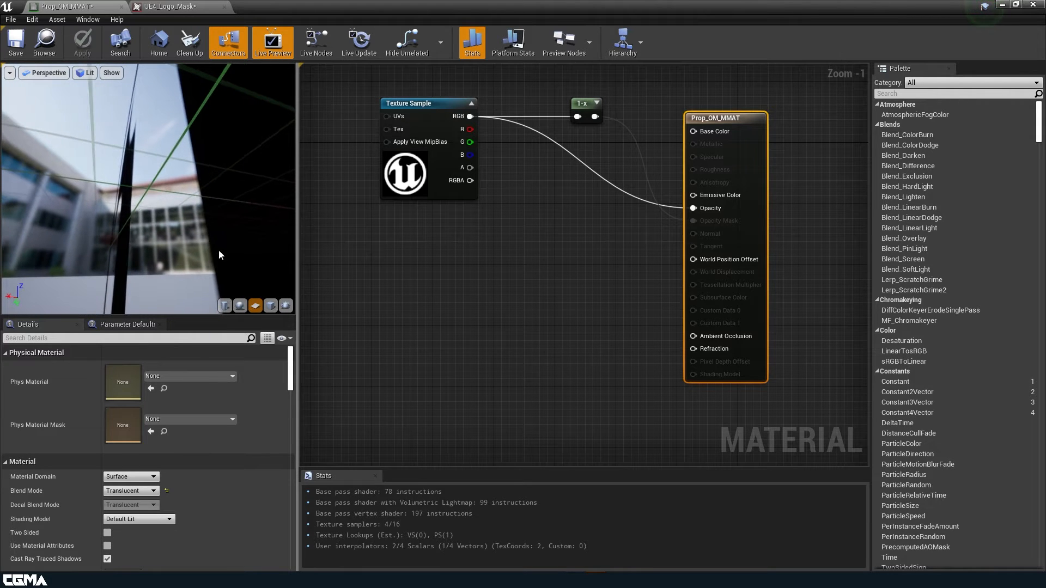
left_click_drag(147, 226, 224, 231)
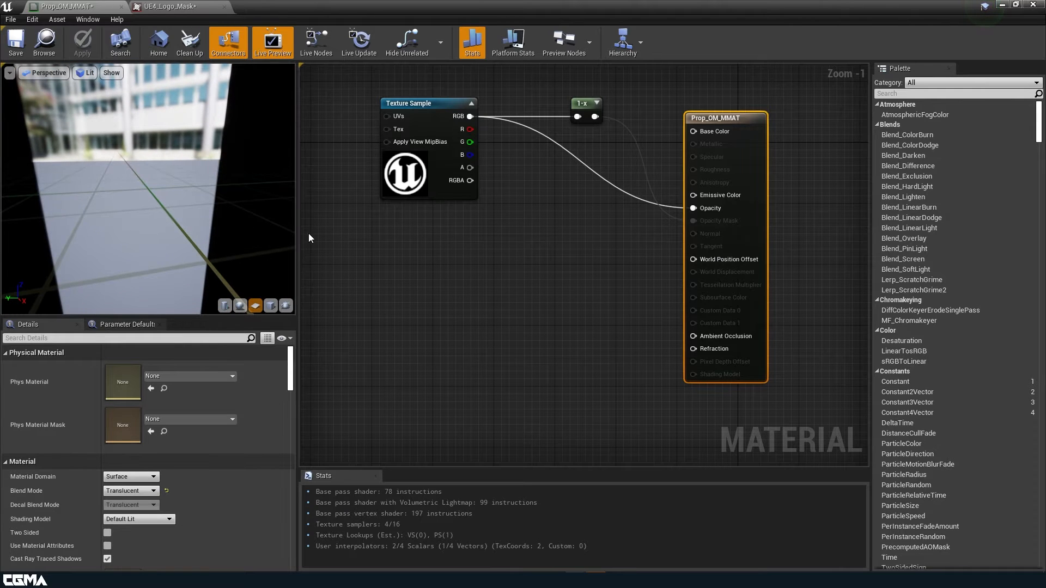
right_click_drag(506, 271, 478, 268)
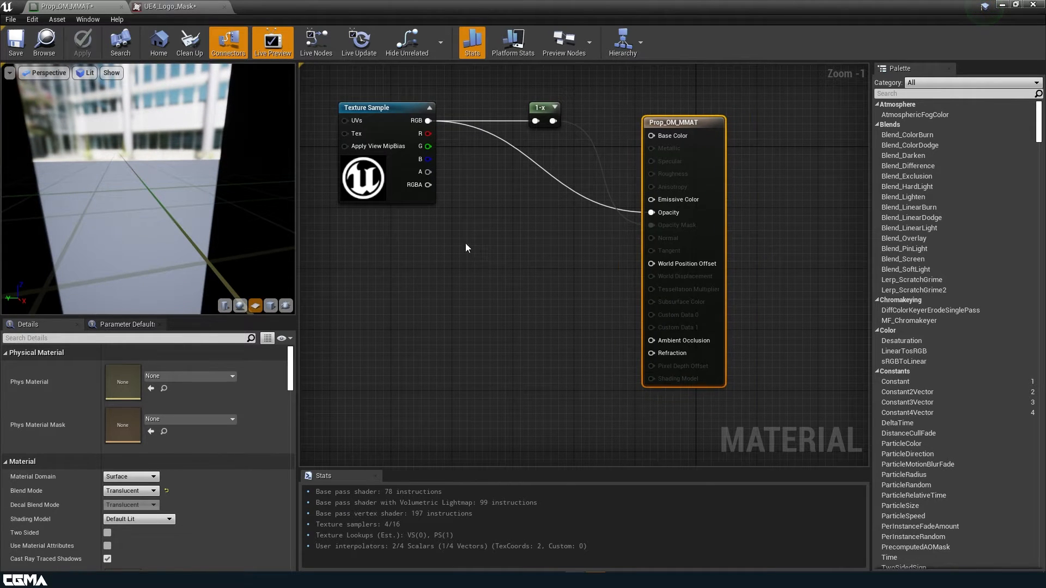
type("cc")
left_click(695, 96)
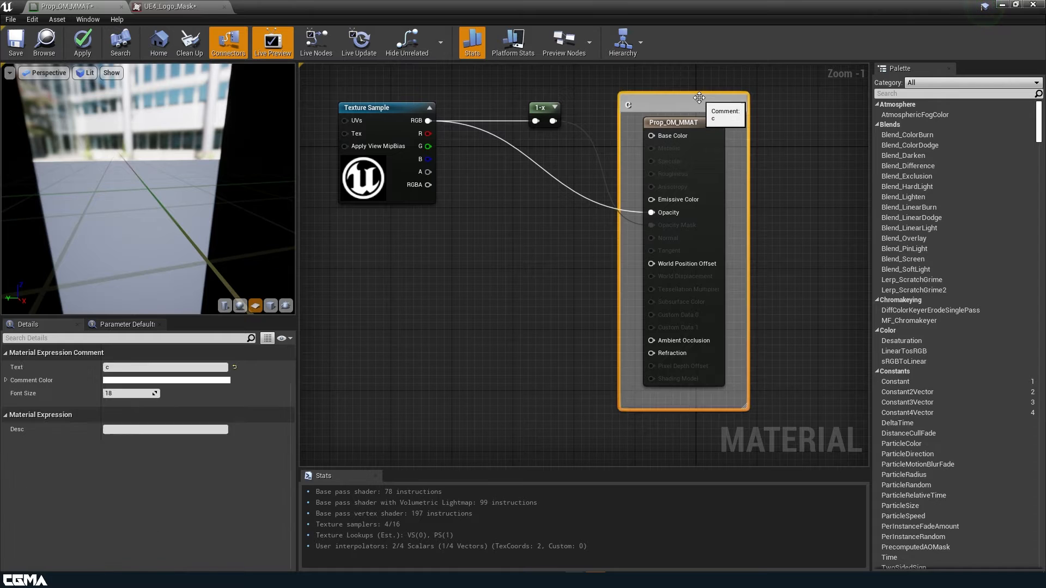
key("Delete")
Add a Clamp node below the 1-x node and feed it from the Texture Sample's RGB output
right_click(481, 279)
type("cl")
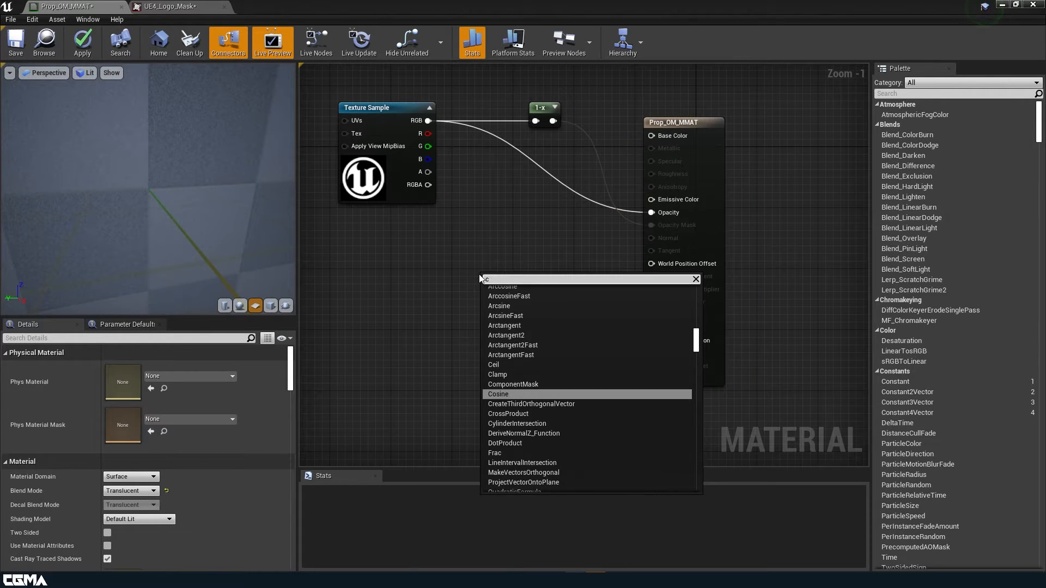
left_click(504, 394)
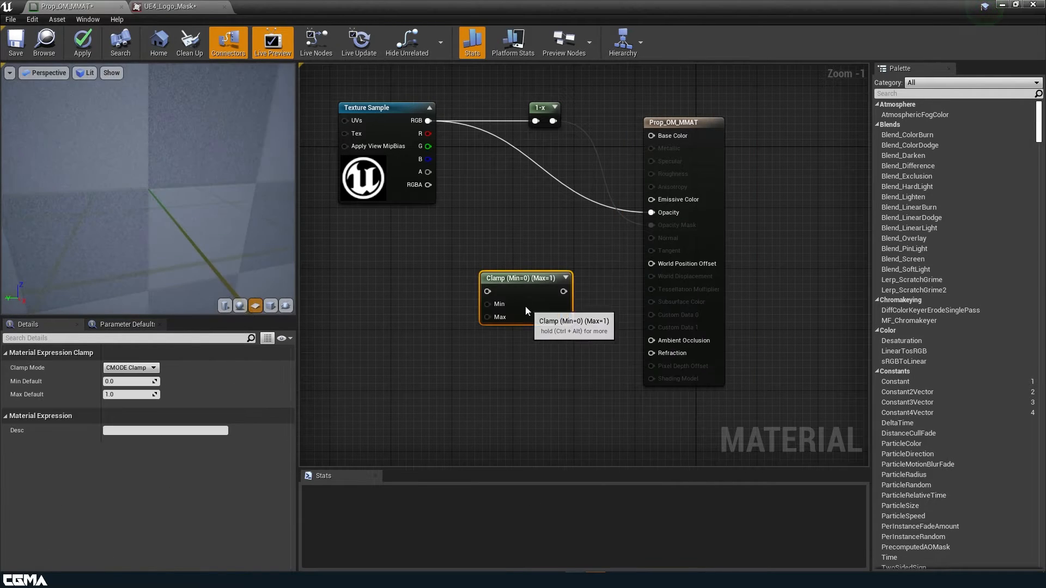
left_click_drag(526, 306, 519, 266)
left_click_drag(428, 146, 519, 264)
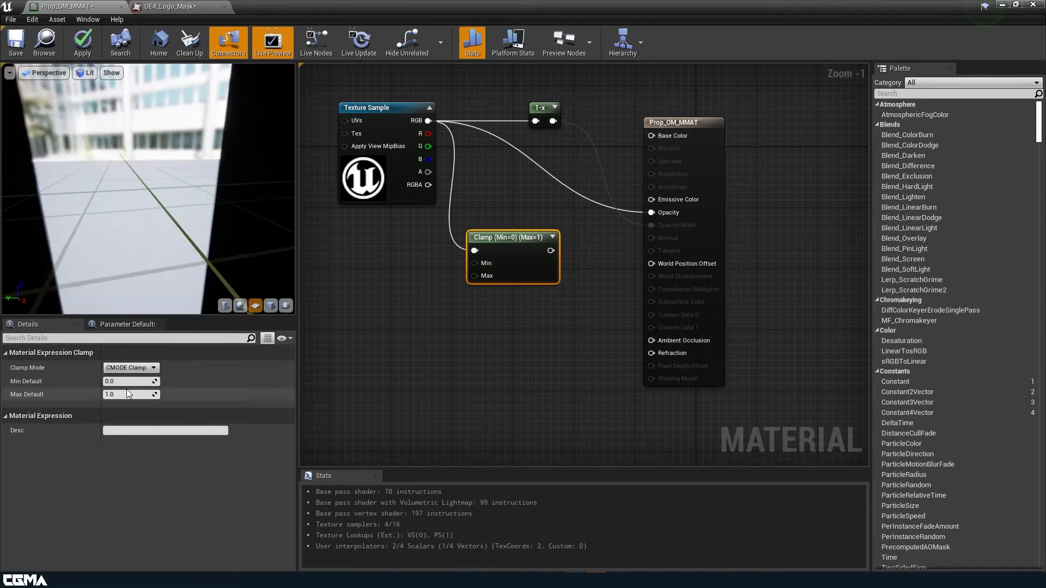
Set the Clamp node's Min Default to 0.3 and connect its output to the material's Opacity input
left_click(137, 382)
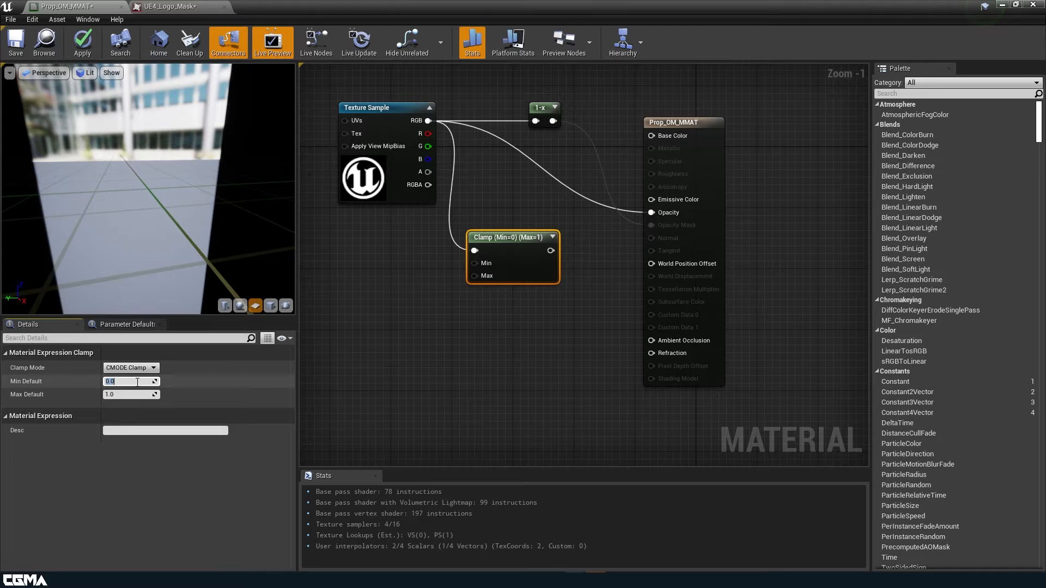
type("0.3")
key("Return")
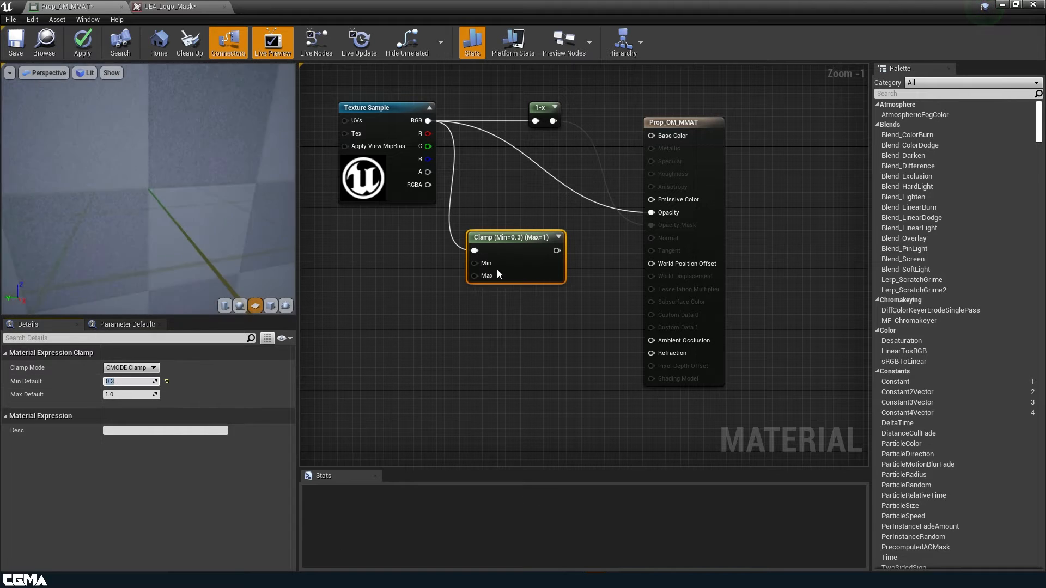
left_click_drag(564, 251, 654, 212)
Examine the clamped logo on the preview plane from several angles and expand the Clamp node's preview thumbnail
scroll(148, 177, "down", 5)
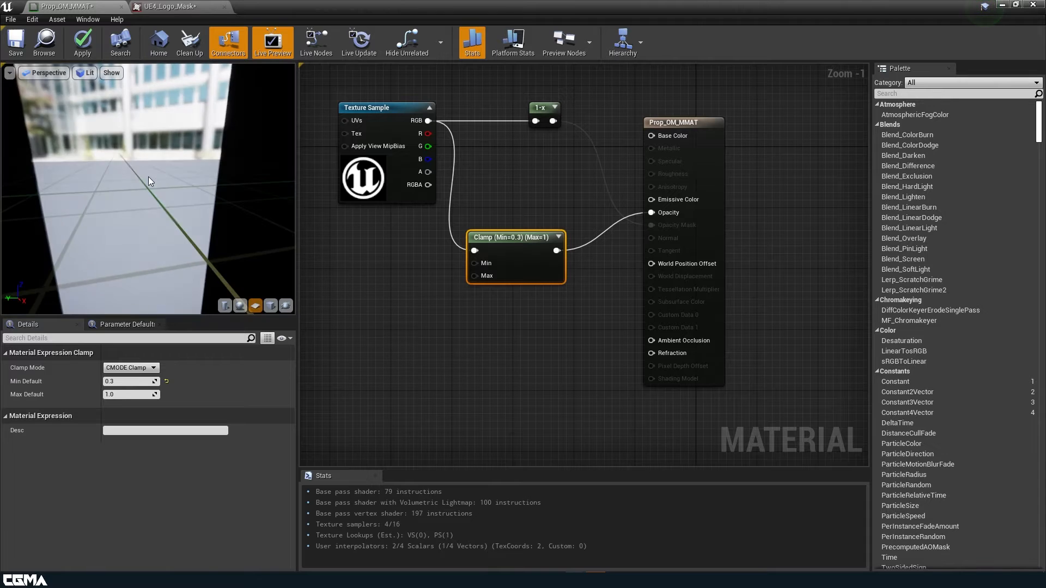
scroll(160, 172, "up", 3)
left_click_drag(160, 171, 221, 171)
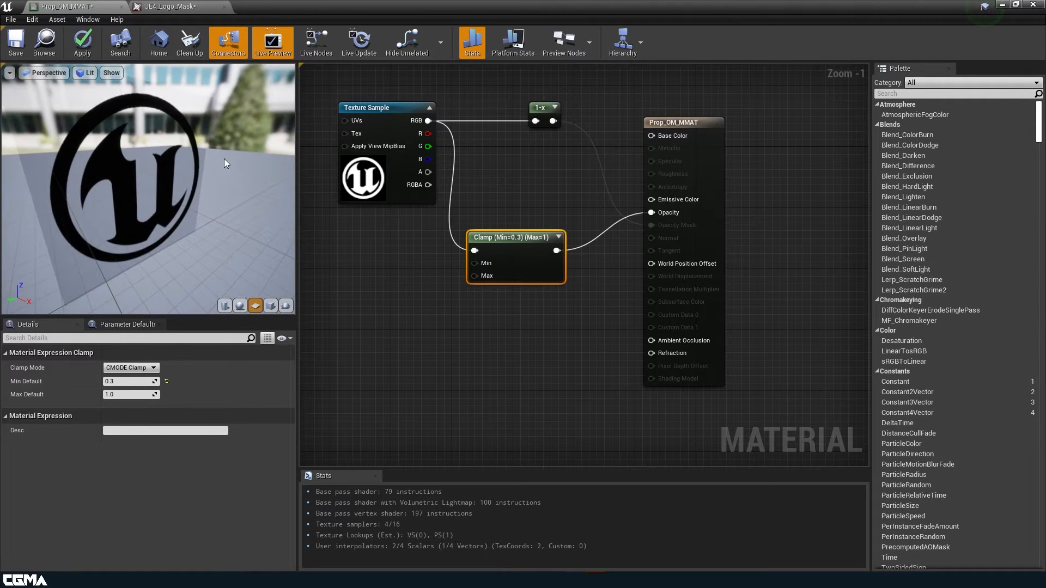
left_click_drag(181, 143, 173, 71)
left_click_drag(186, 137, 182, 184)
left_click(558, 237)
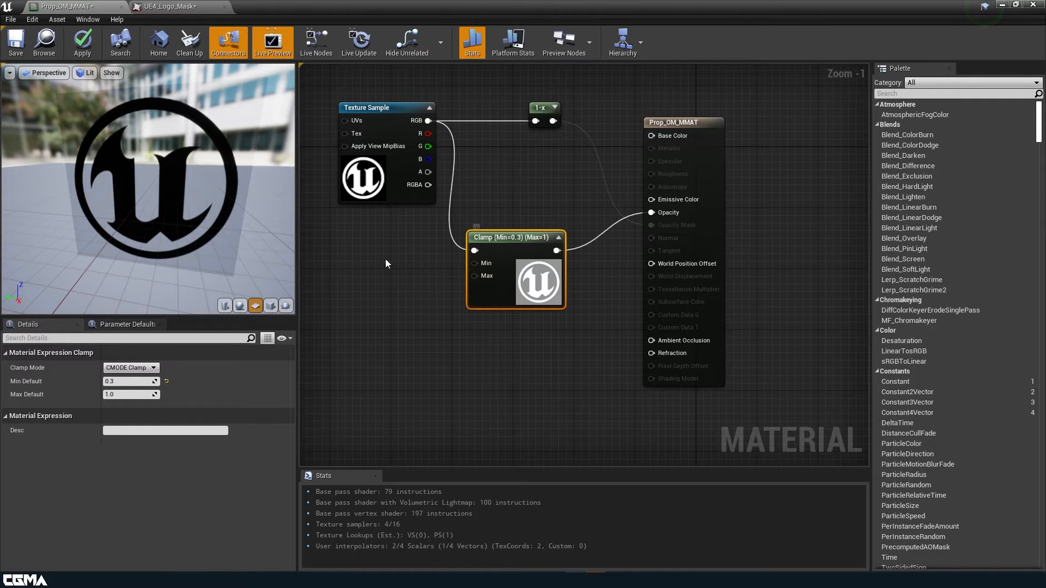
mouse_move(175, 148)
left_mouse_down()
mouse_move(156, 155)
mouse_move(174, 148)
left_mouse_up()
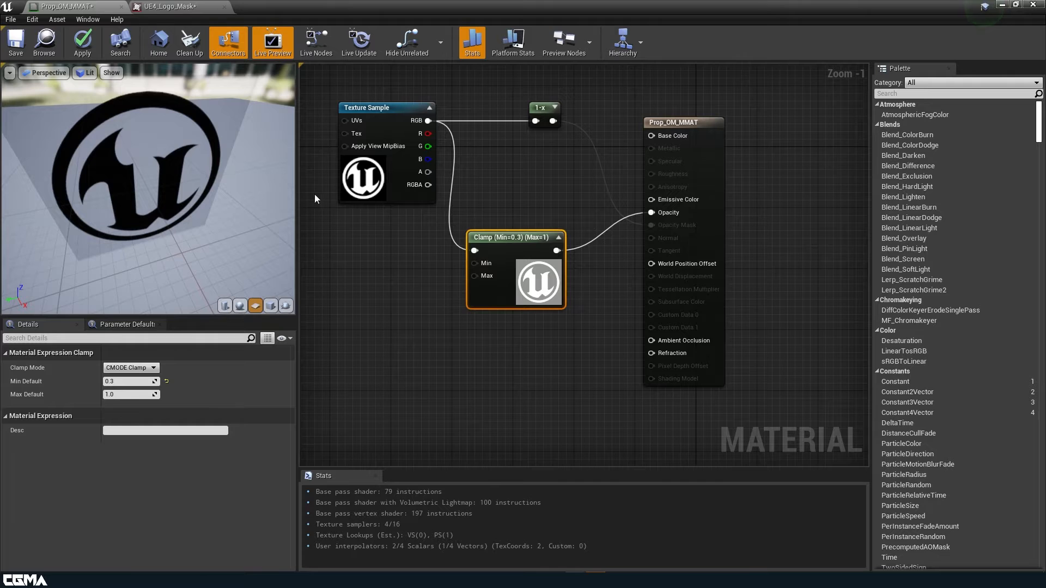
right_click_drag(423, 306, 470, 330)
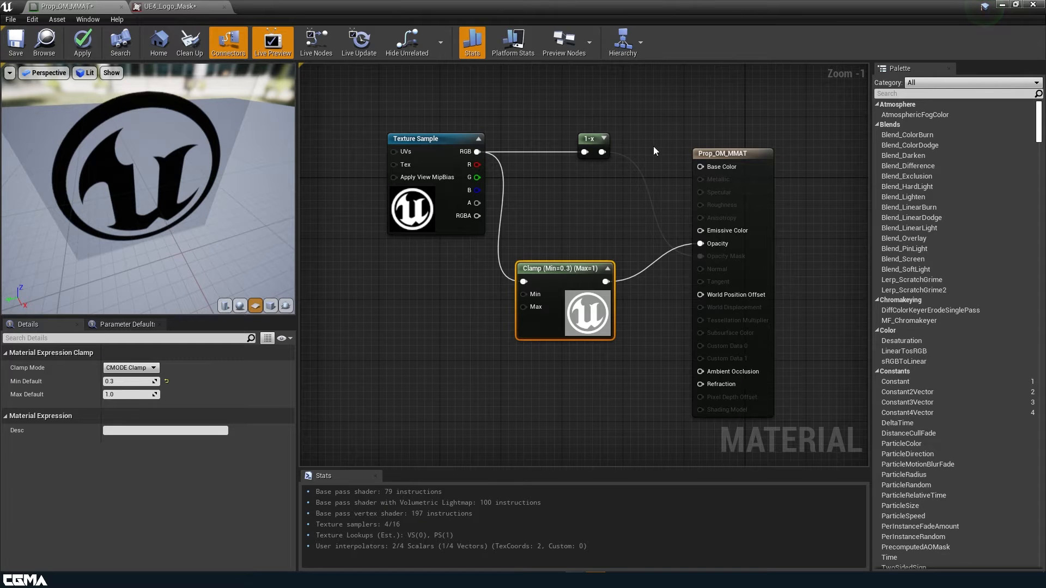
Set the material's Translucency Lighting Mode to Surface TranslucencyVolume
left_click(757, 213)
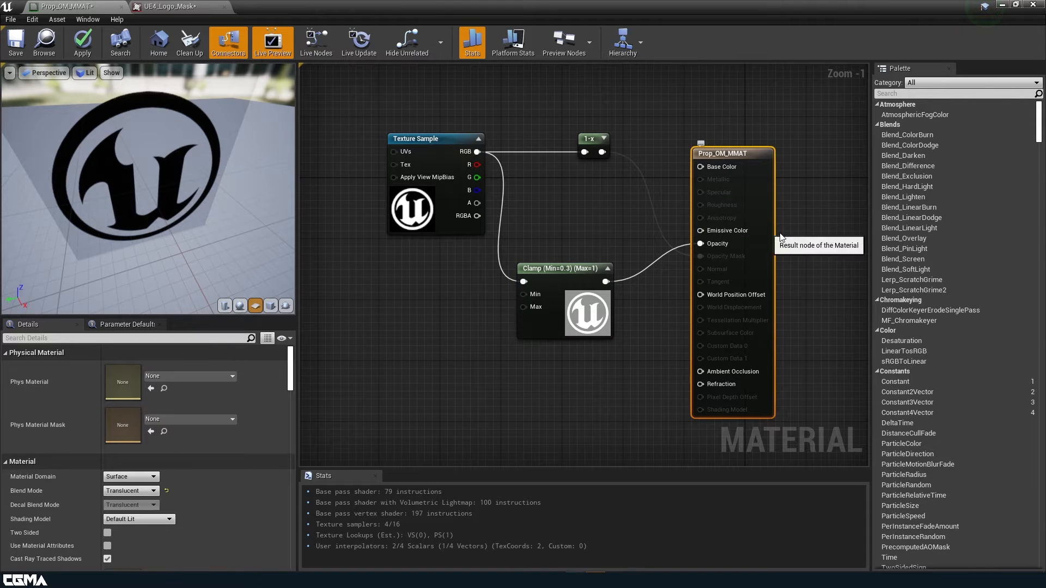
scroll(121, 426, "down", 5)
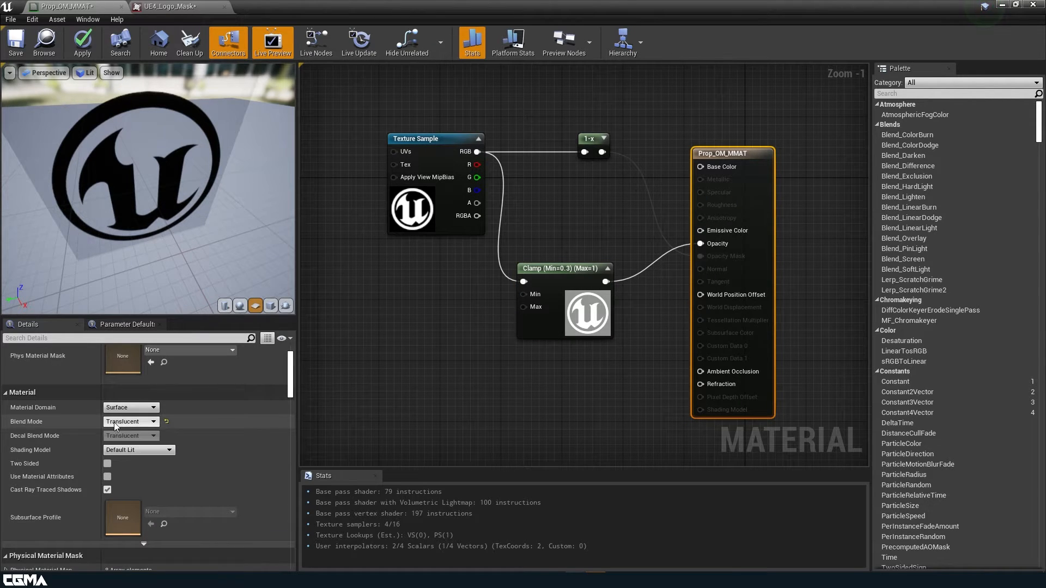
scroll(184, 427, "down", 3)
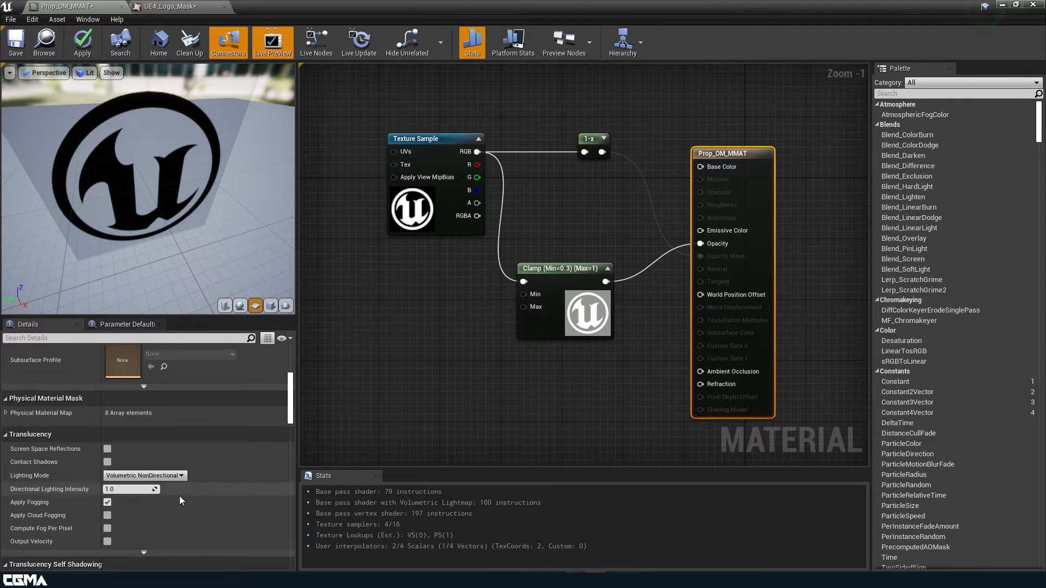
scroll(191, 531, "down", 2)
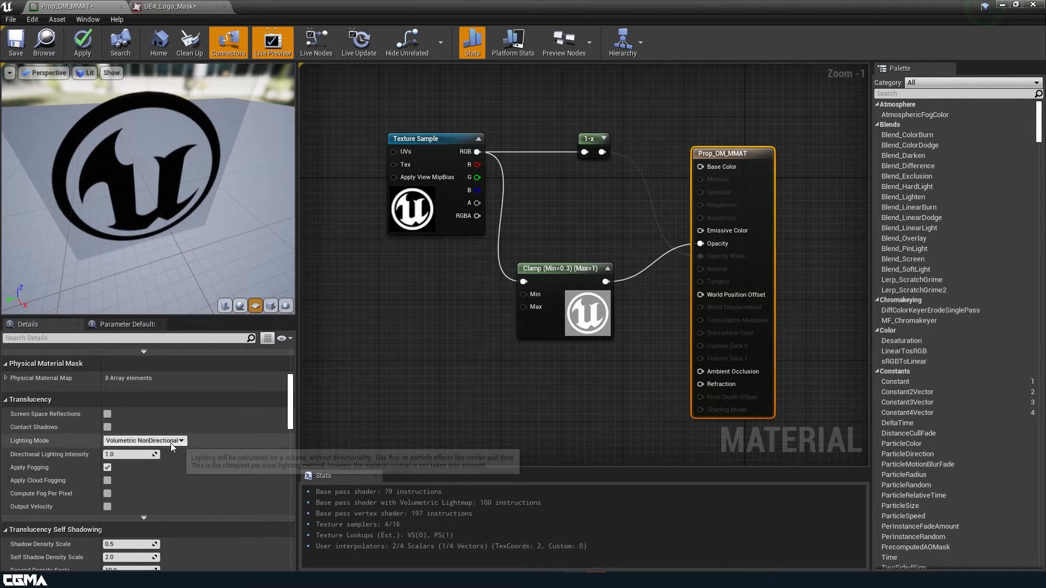
left_click(172, 442)
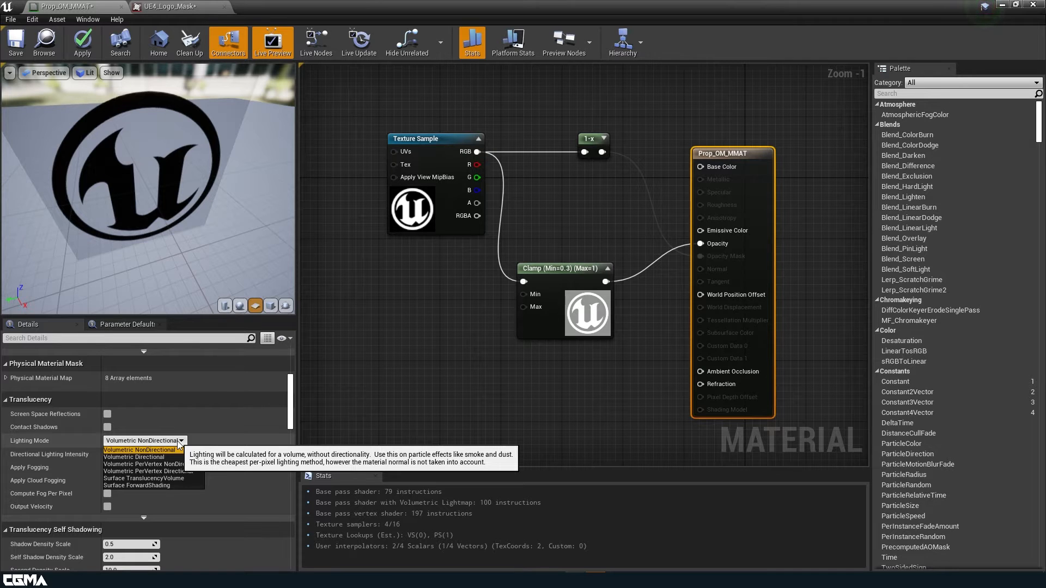
left_click(182, 478)
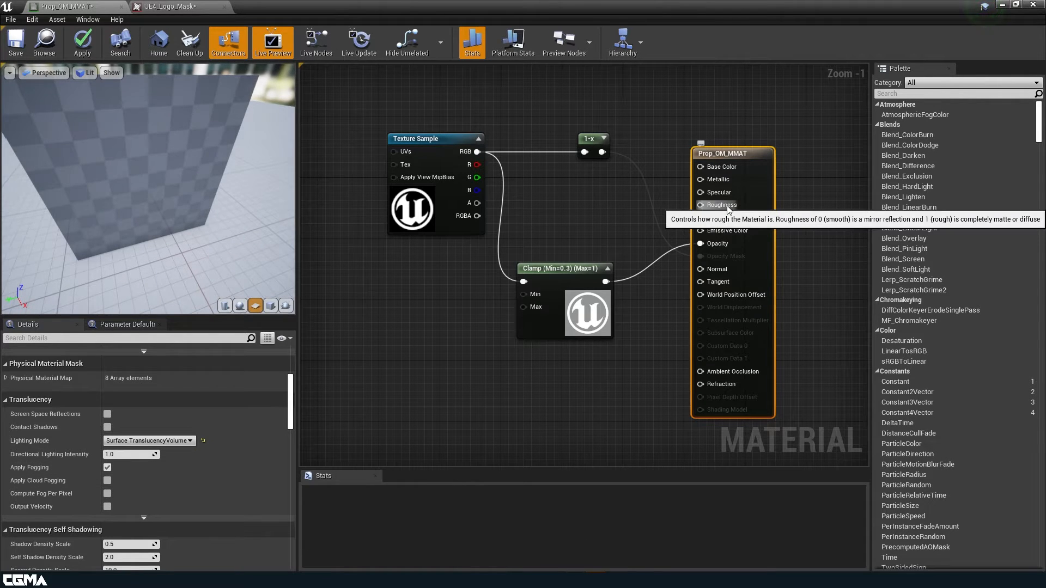
Move the Texture Sample node farther from the other nodes and apply the material changes
scroll(581, 225, "down", 2)
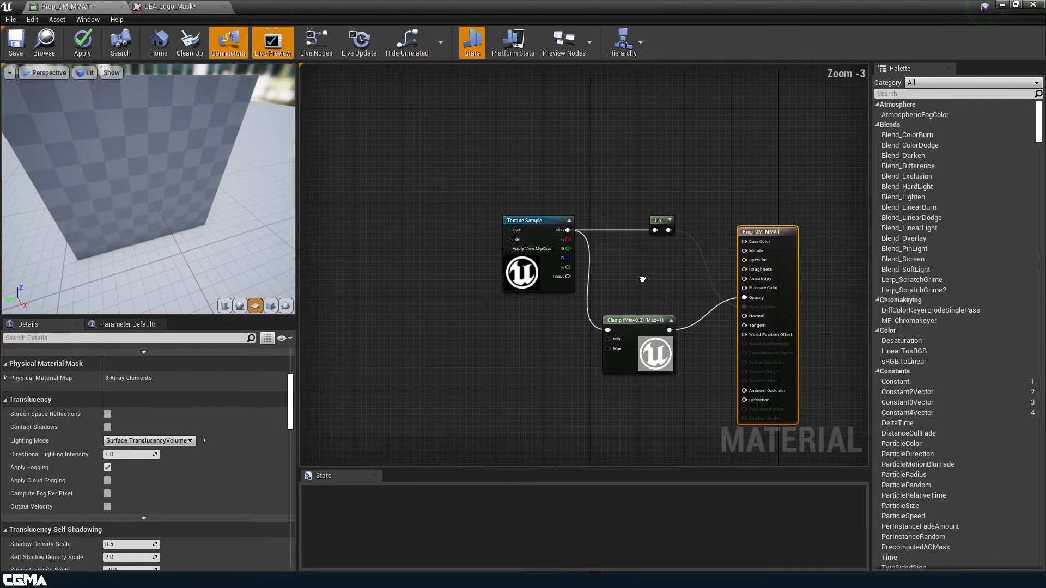
left_click_drag(550, 219, 467, 225)
left_click_drag(261, 207, 81, 158)
right_click_drag(527, 362, 427, 346)
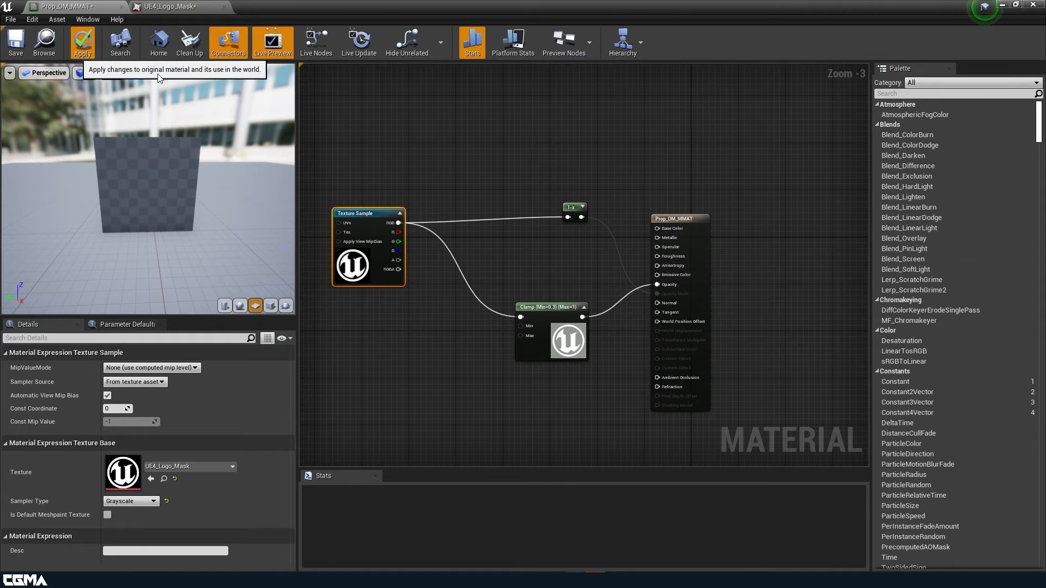
left_click(83, 43)
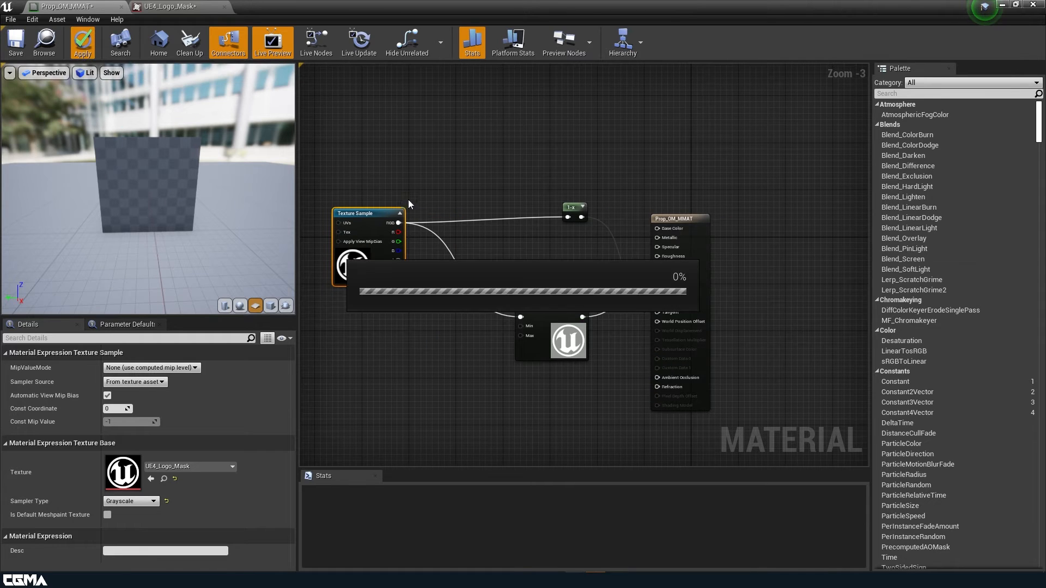
Delete the 1-x node, connect the Texture Sample's RGB output to Base Color, and apply the material
left_click(571, 208)
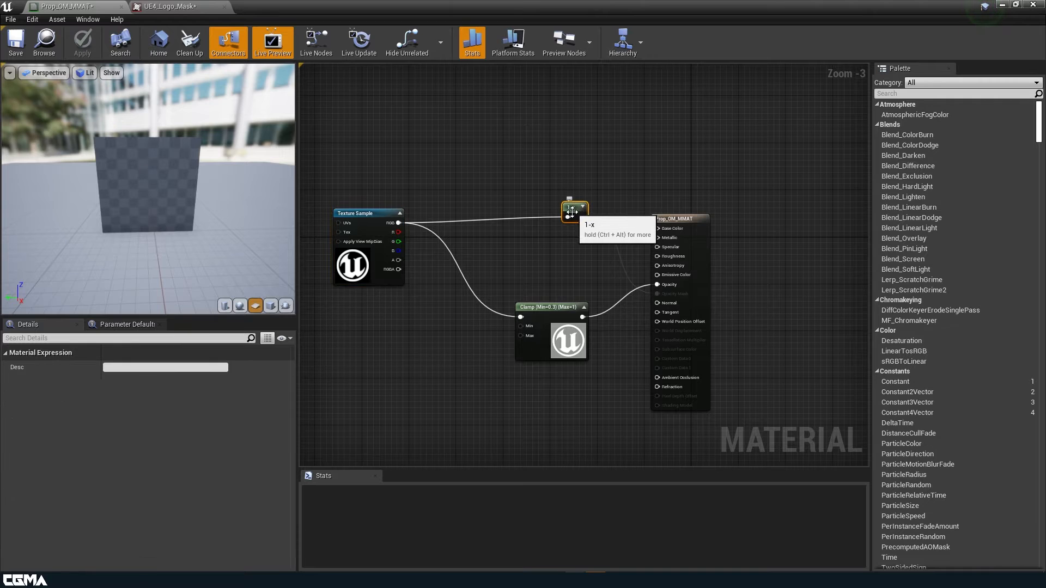
key("Delete")
left_click_drag(398, 223, 661, 231)
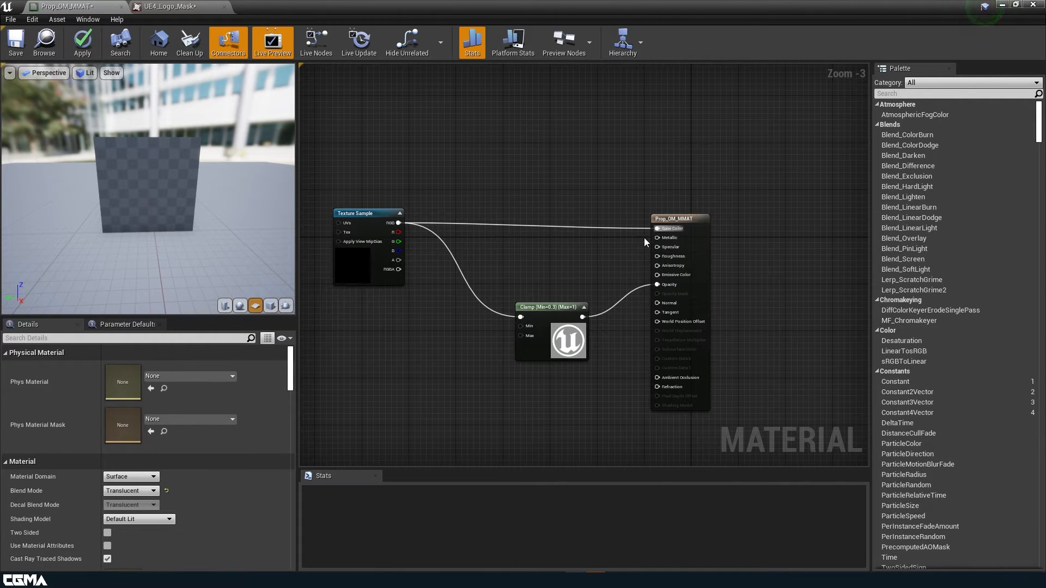
left_click(77, 56)
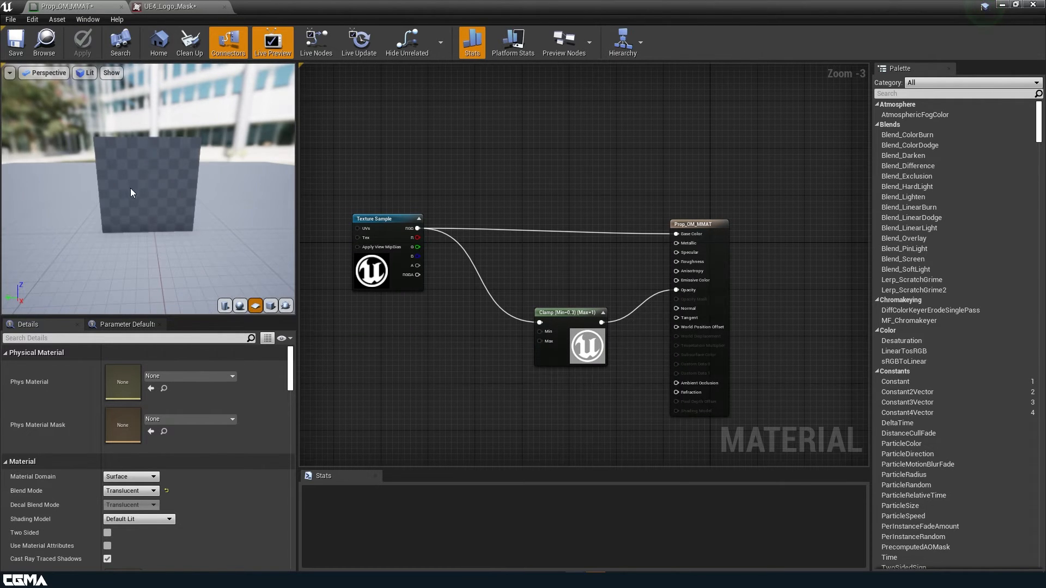
Review the Lighting Mode options in the material's Translucency settings
left_click_drag(139, 172, 96, 174)
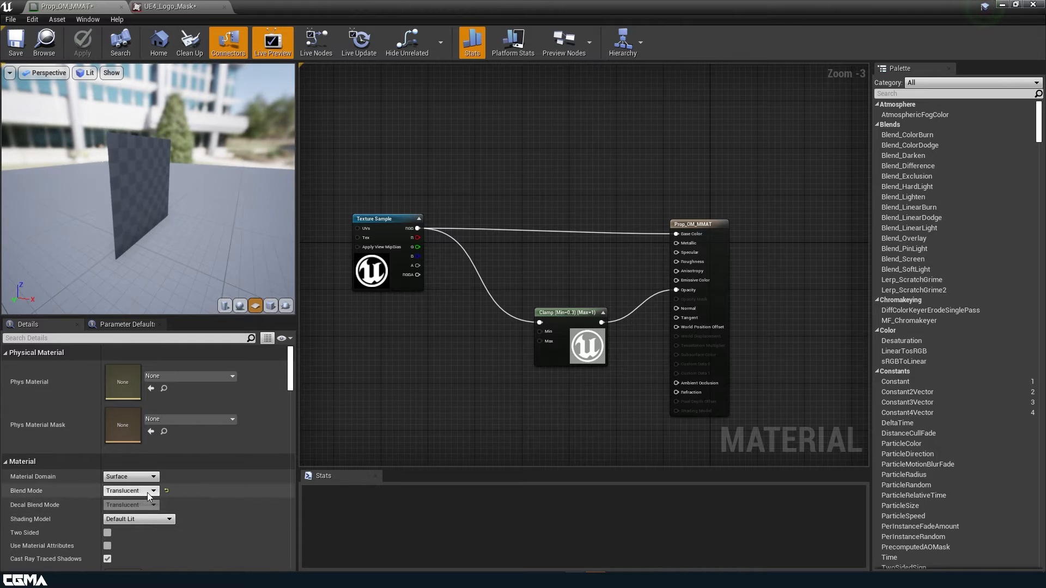
scroll(163, 469, "down", 3)
scroll(171, 458, "down", 3)
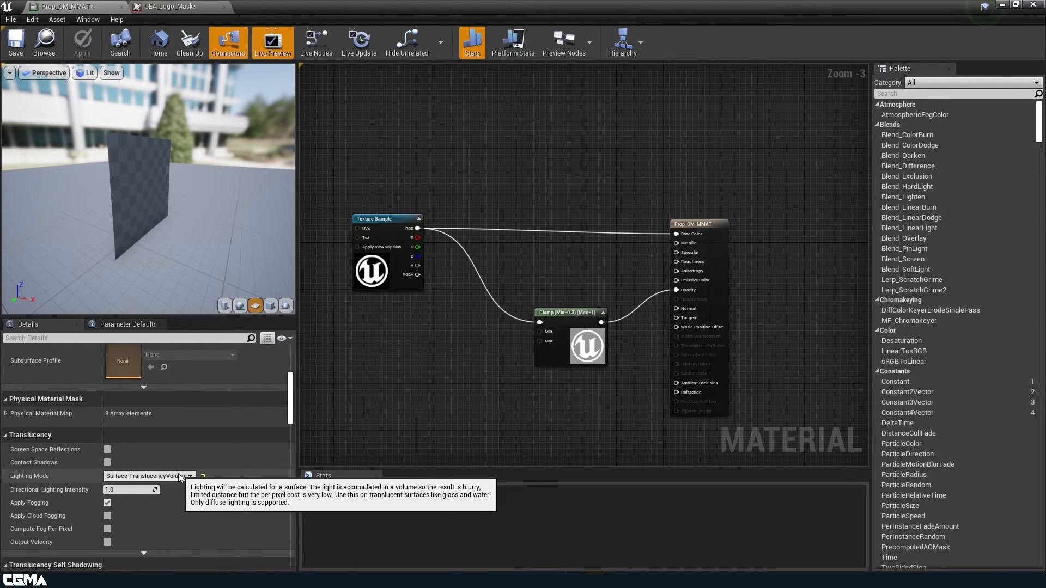
left_click(180, 477)
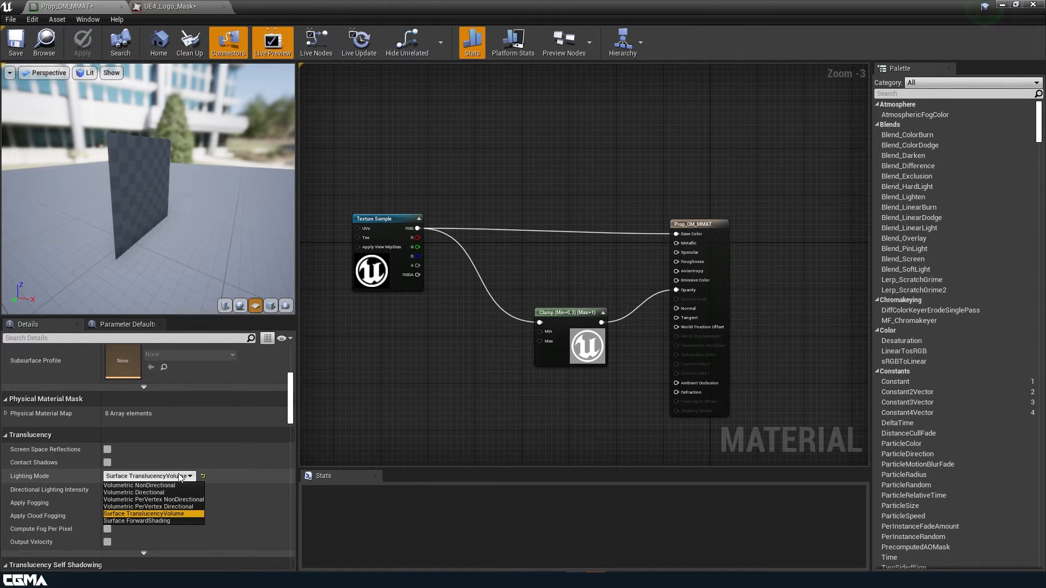
Reduce the material editor to a small window, create a material instance from Prop_OM_MMAT, and apply it to the upright plane in the level
left_click_drag(458, 7, 794, 220)
right_click_drag(476, 277, 452, 298)
key("w")
scroll(425, 546, "up", 3)
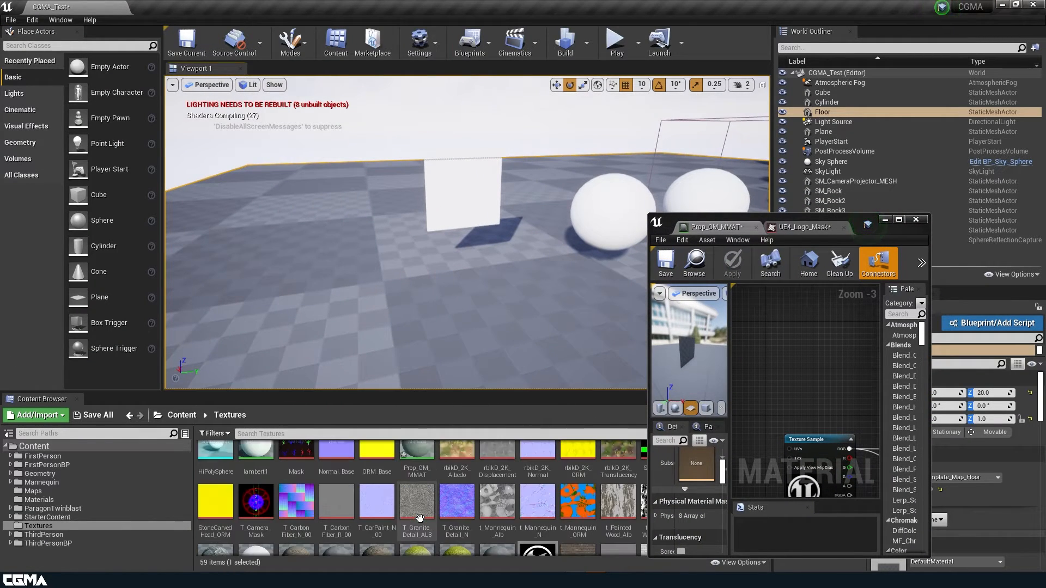
right_click(417, 453)
left_click(480, 185)
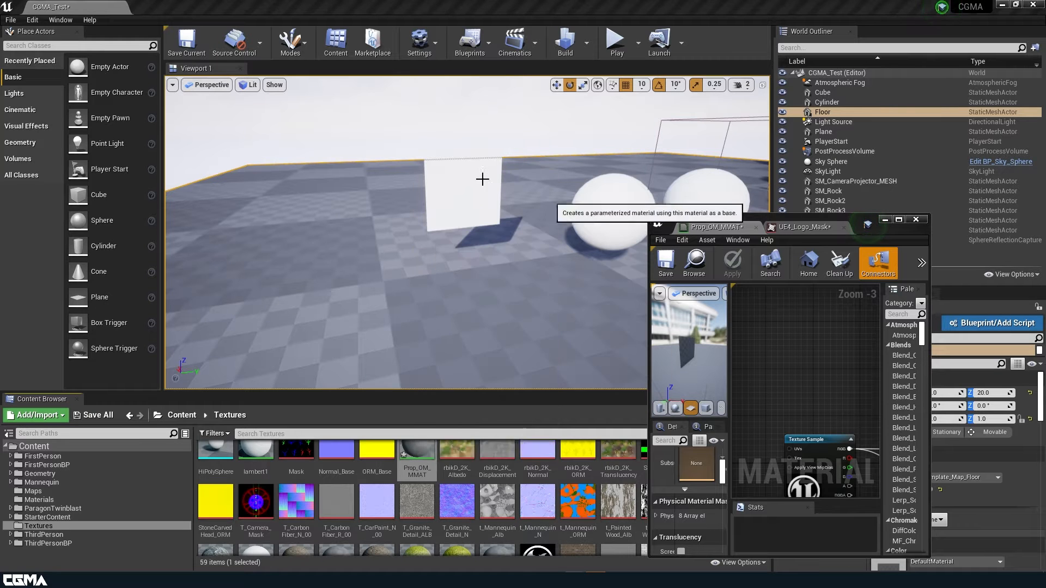
left_click_drag(458, 518, 453, 202)
Examine the translucent logo on the level's plane from near, far and oblique angles, with the material editor window moved out of the way
right_click_drag(453, 202, 466, 180)
key("w")
right_click_drag(453, 277, 454, 277)
key("s")
mouse_move(458, 240)
right_mouse_down()
mouse_move(431, 256)
mouse_move(458, 240)
right_mouse_up()
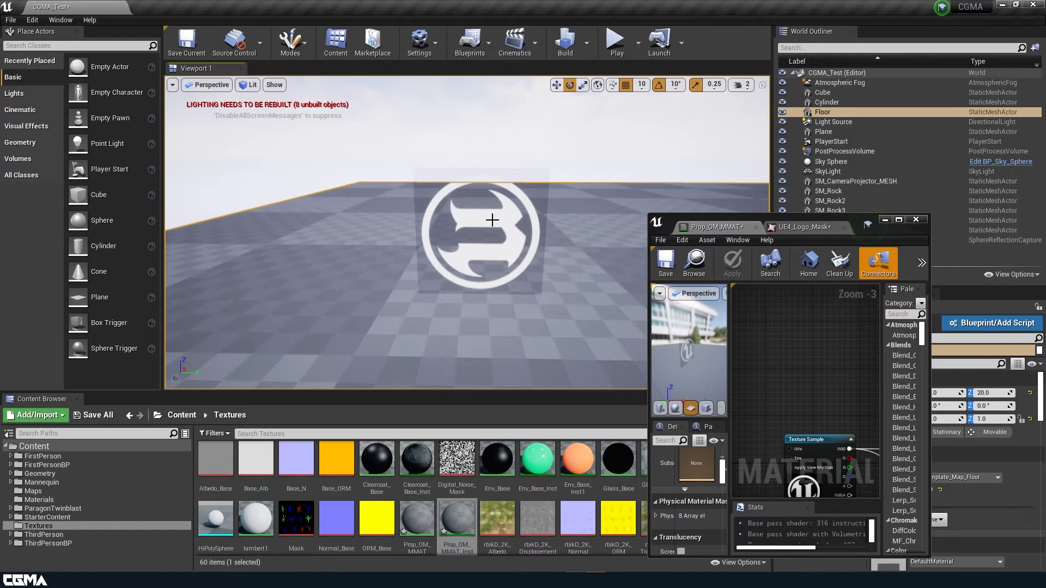
left_click_drag(852, 223, 253, 280)
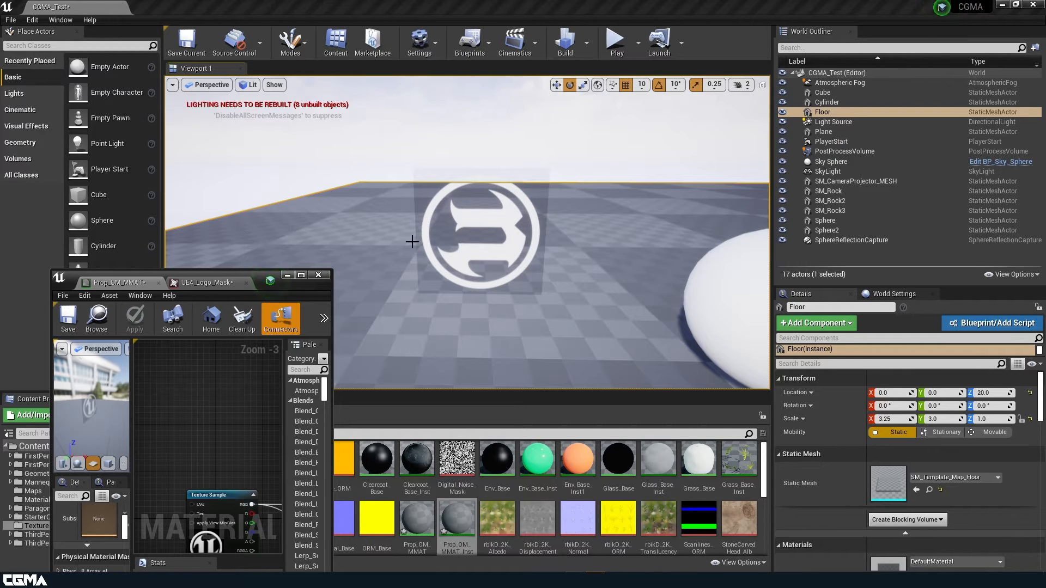
left_click(834, 132)
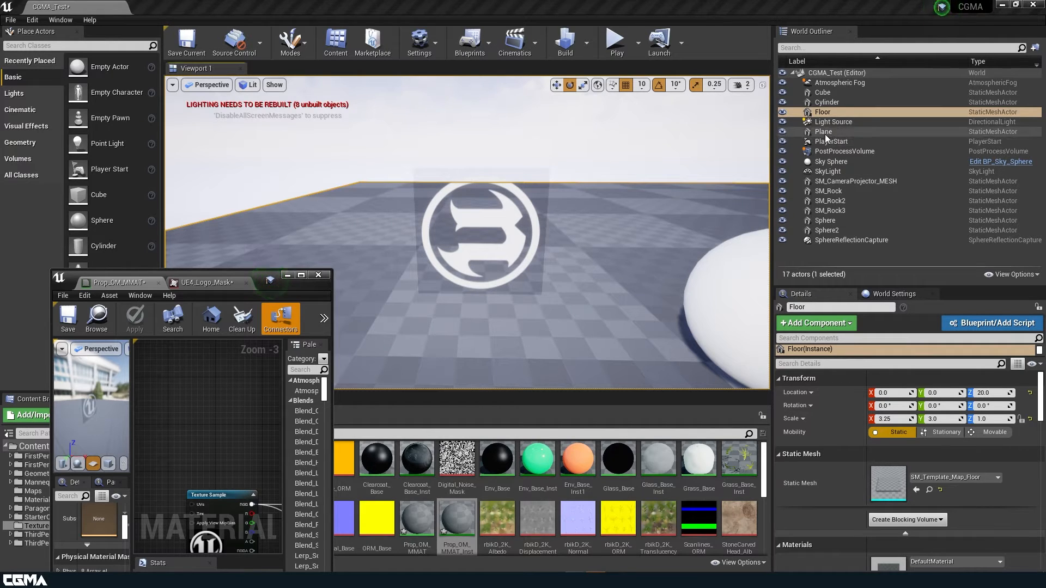
left_click_drag(450, 185, 509, 173)
key("w")
right_click_drag(527, 171, 490, 172)
left_click(675, 253)
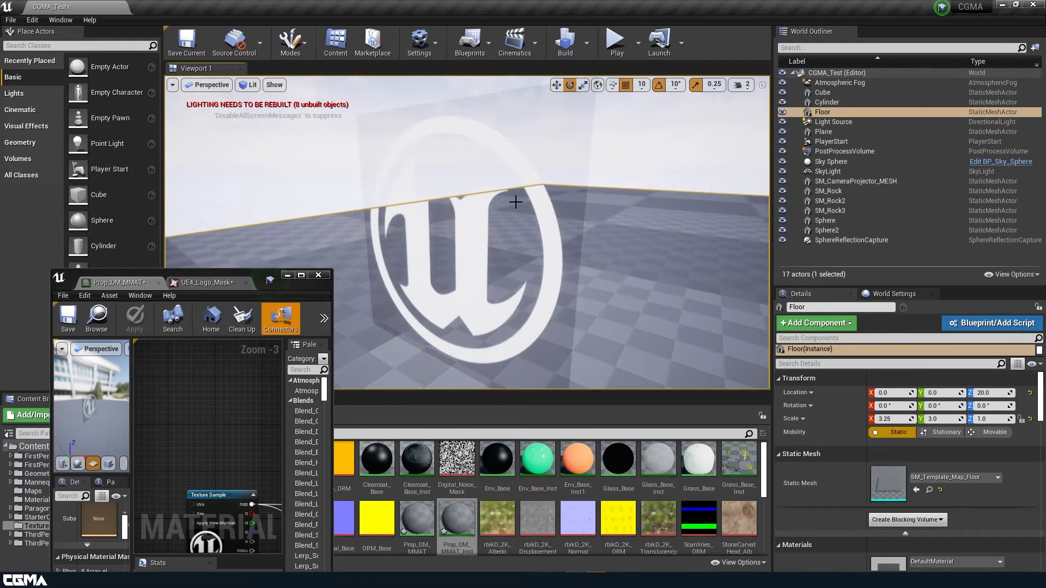
key("s")
right_click_drag(325, 202, 294, 186)
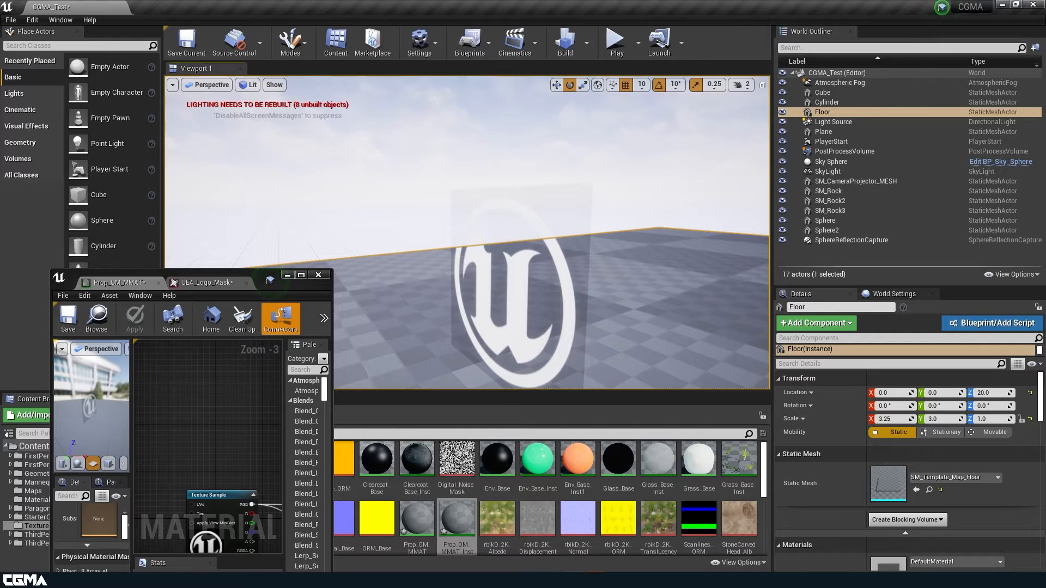
Select the Plane actor that carries the translucent logo material
left_click(462, 203)
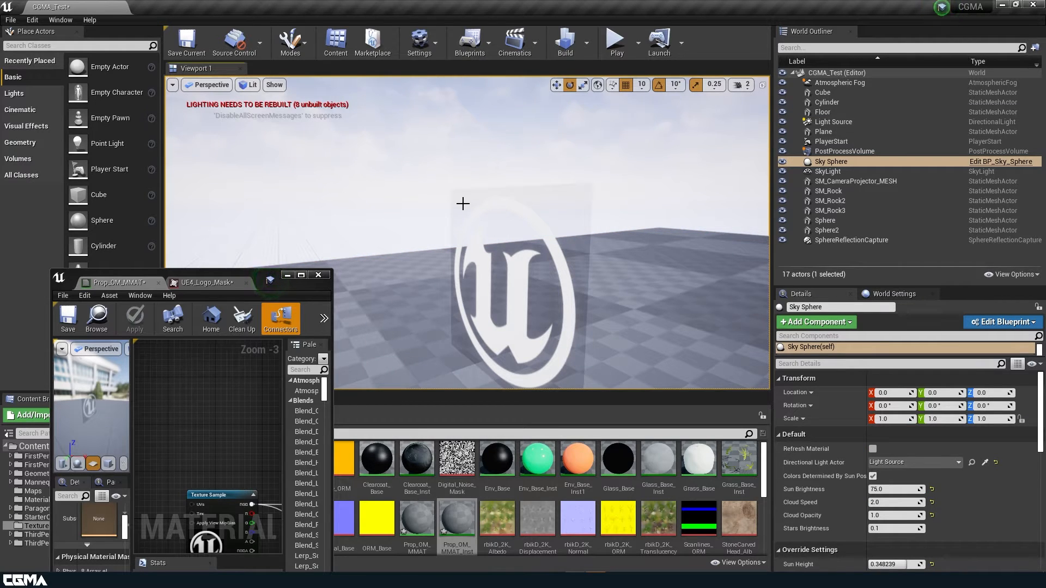
left_click(506, 219)
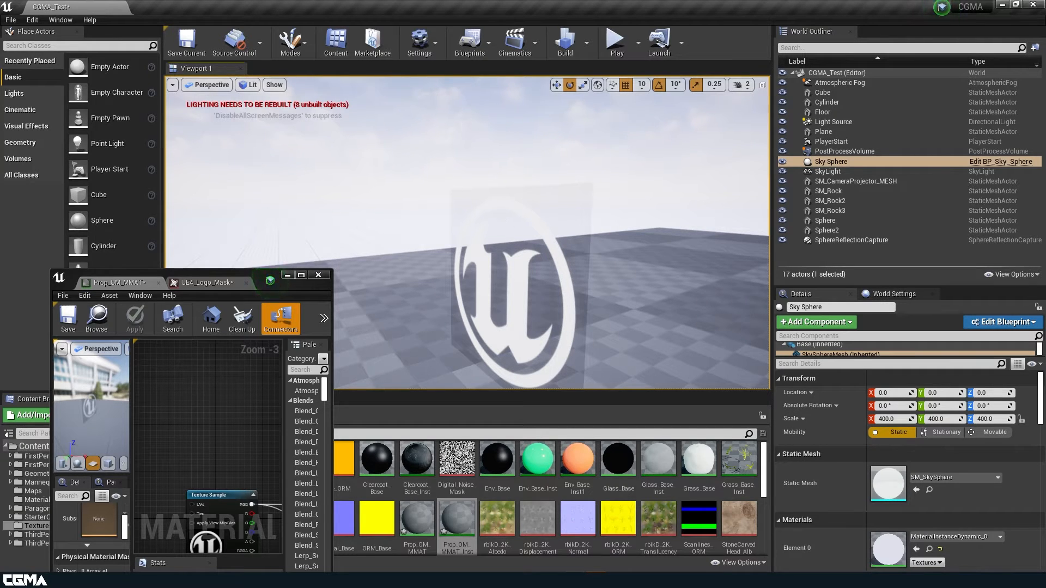
left_click(848, 130)
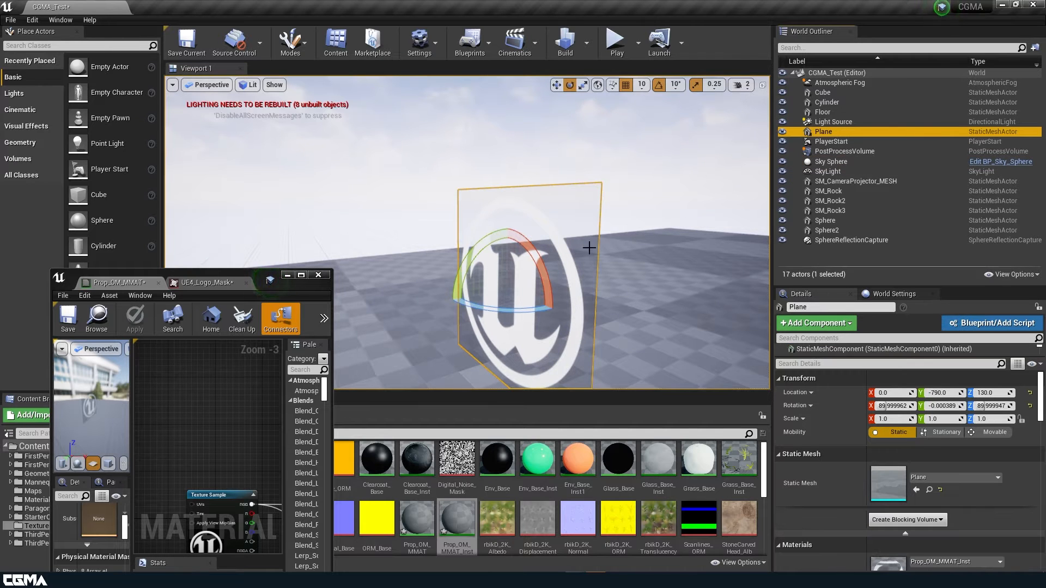
Examine the translucent logo plane in the level from farther away, from the side and up close
key("s")
right_click_drag(639, 257, 665, 272)
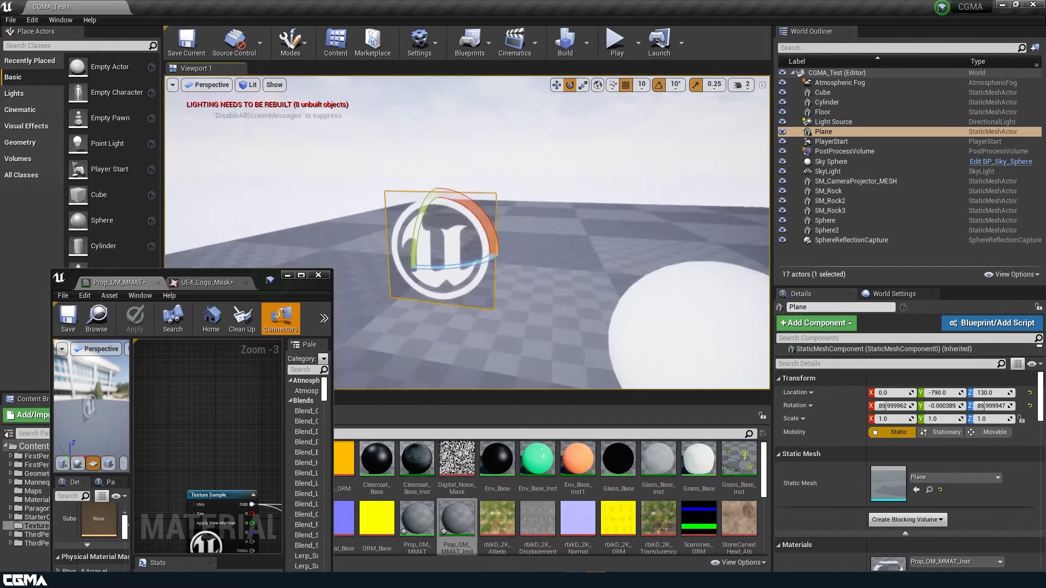
right_click_drag(747, 210, 747, 187)
key("w")
right_click_drag(708, 218, 610, 251)
key("w")
key("s")
key("d")
In the maximized Prop_OM_MMAT editor, feed Metallic from a new constant of 0 and Roughness from a duplicate of that constant
left_click(302, 275)
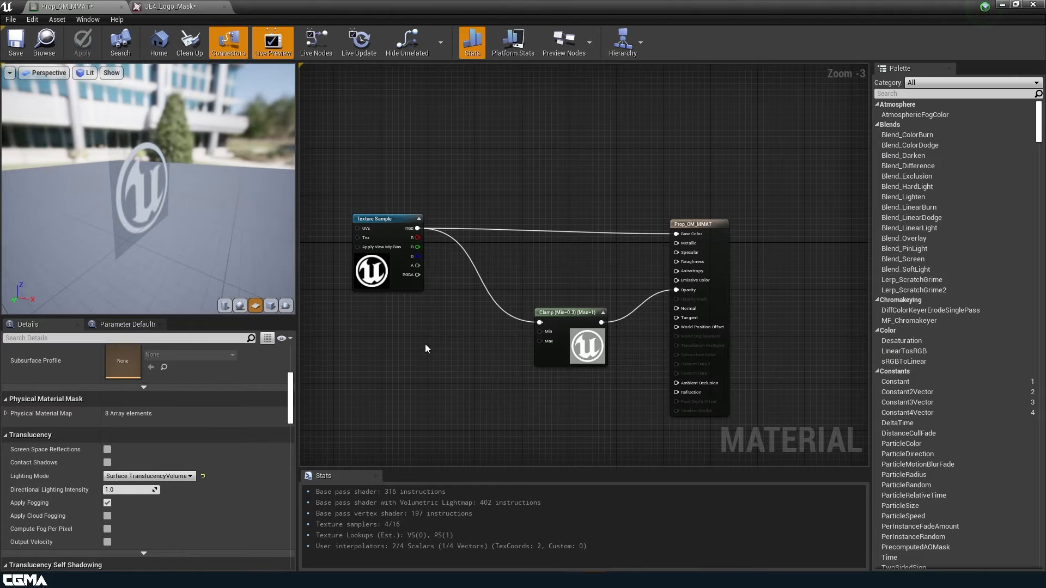
scroll(526, 250, "up", 3)
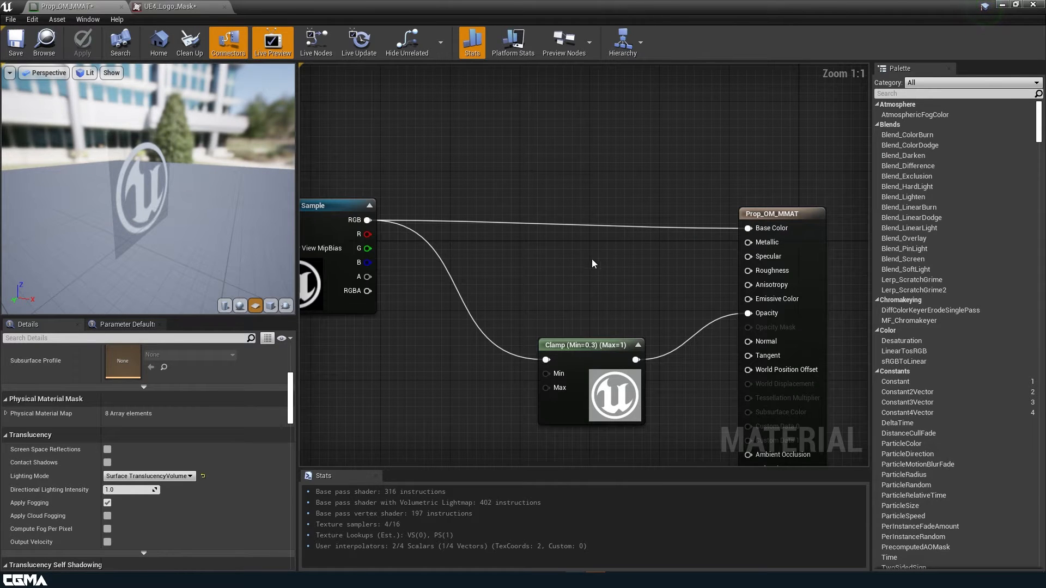
left_click(584, 250)
left_click_drag(605, 271, 752, 243)
left_click_drag(587, 278, 542, 165)
key("ctrl+w")
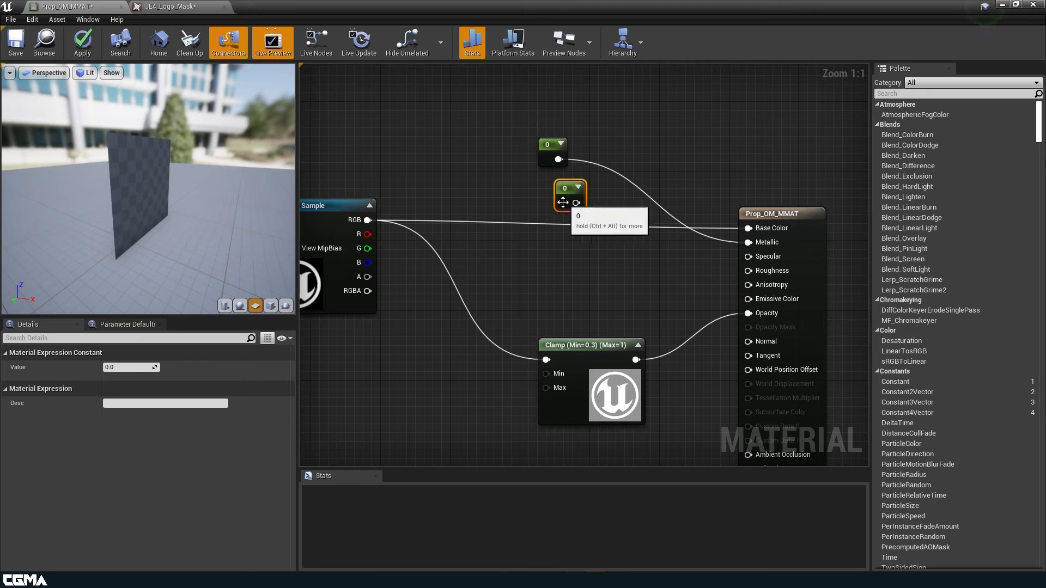
left_click_drag(563, 202, 748, 271)
left_click(16, 42)
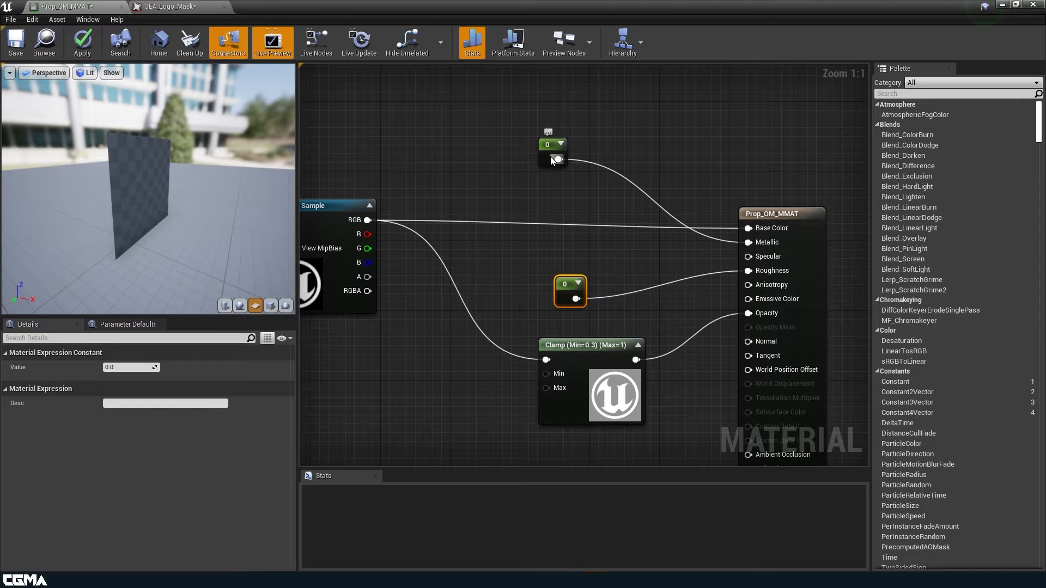
Convert the constant feeding Metallic to a parameter named Metallic
right_click(549, 157)
left_click(546, 159)
right_click(546, 159)
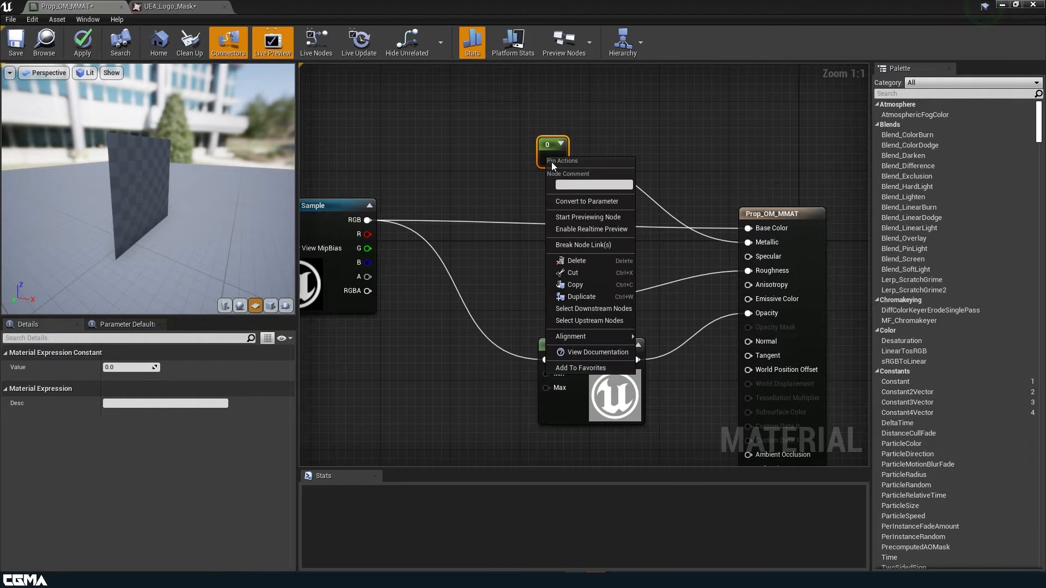
left_click(600, 200)
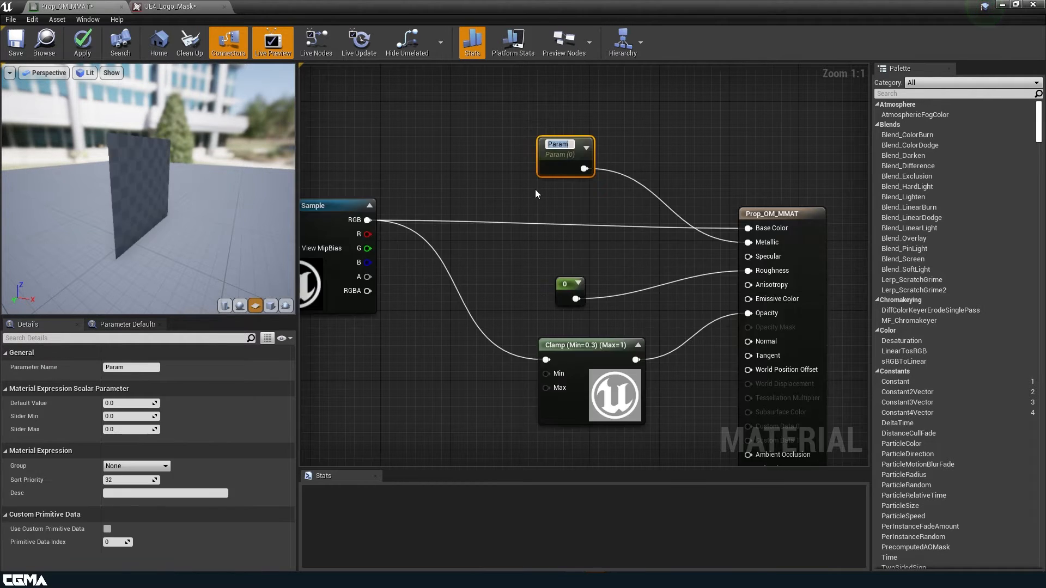
type("Meta")
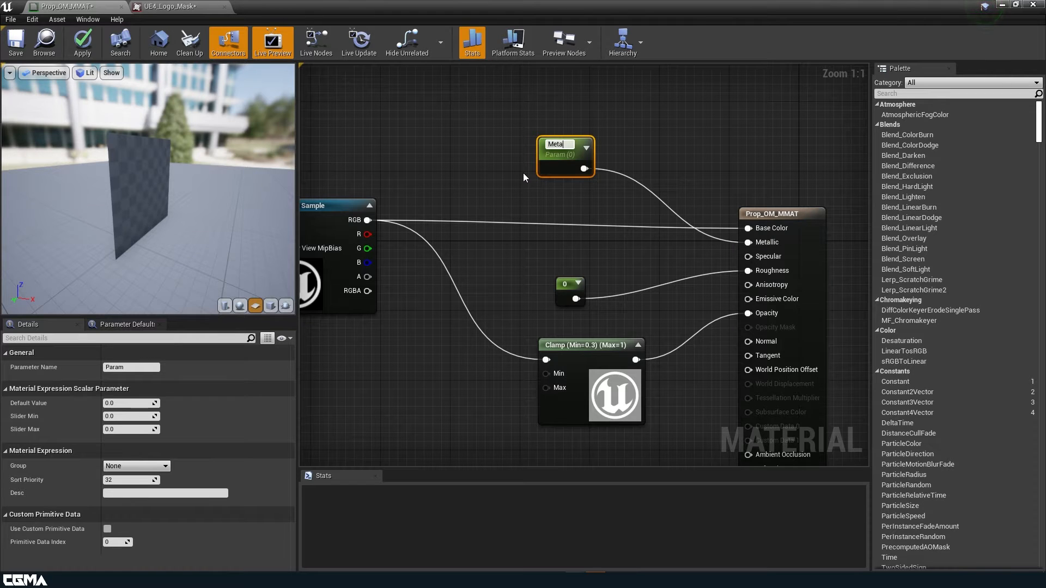
type("llic")
key("Return")
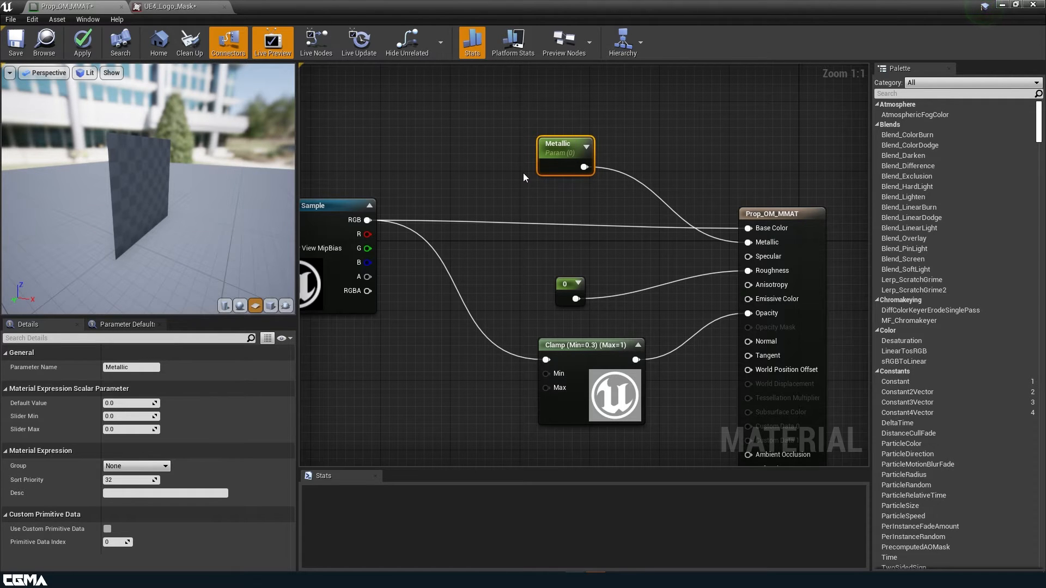
Convert the constant feeding Roughness to a parameter named Roughness and save the material
left_click(566, 282)
right_click(567, 287)
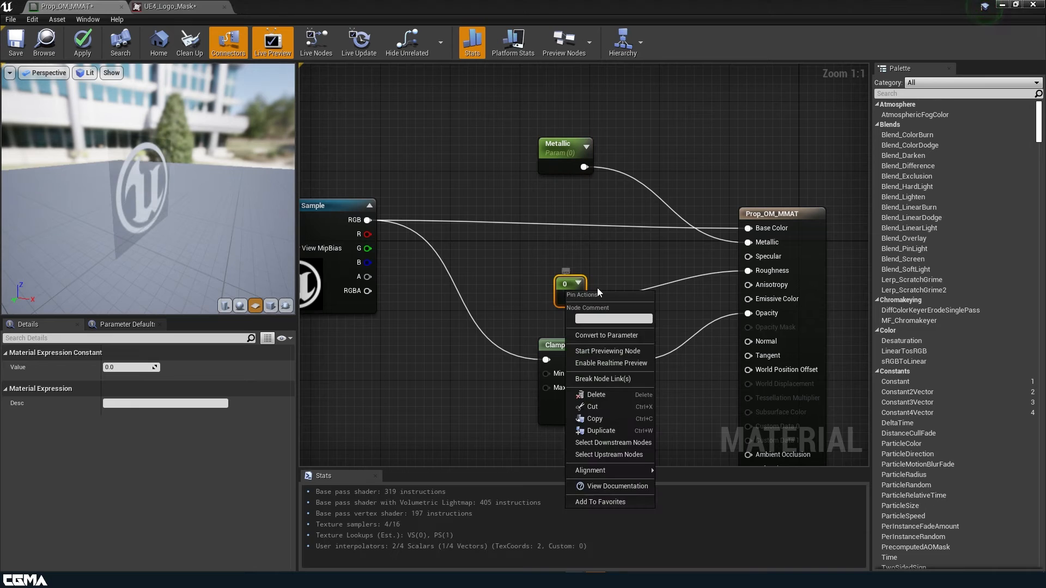
left_click(606, 337)
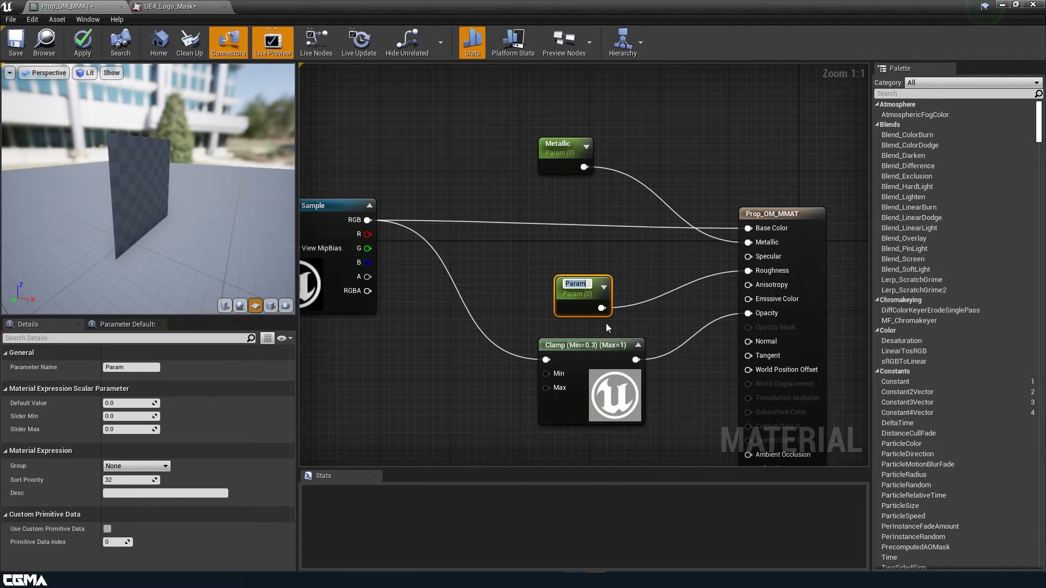
type("Roughness")
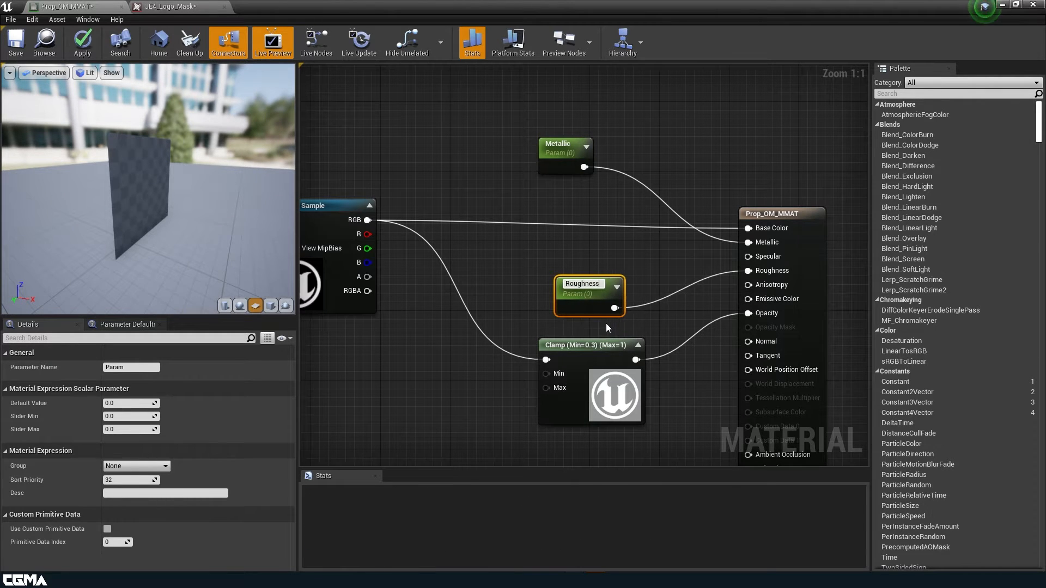
key("Return")
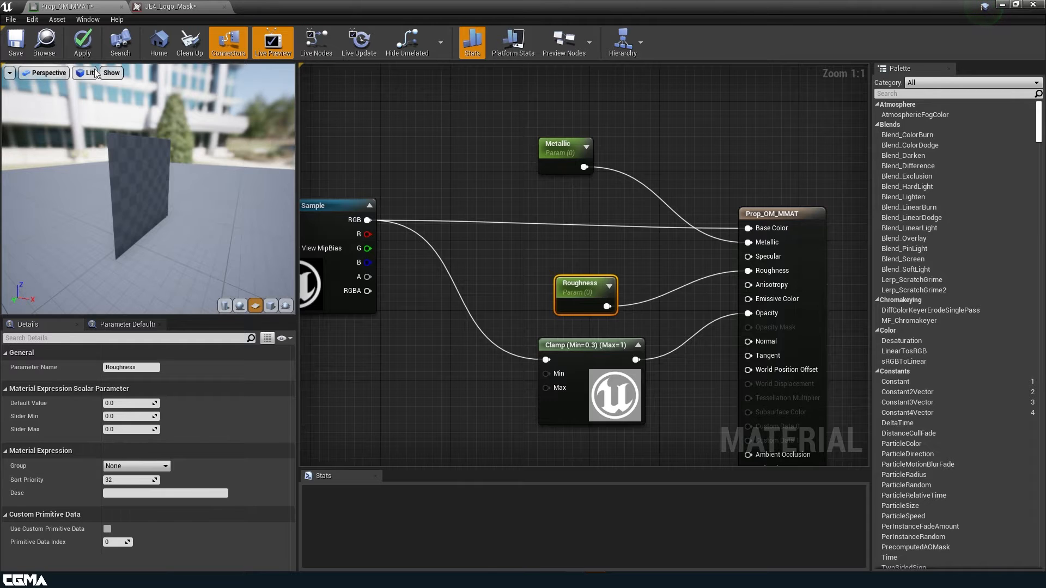
left_click(18, 42)
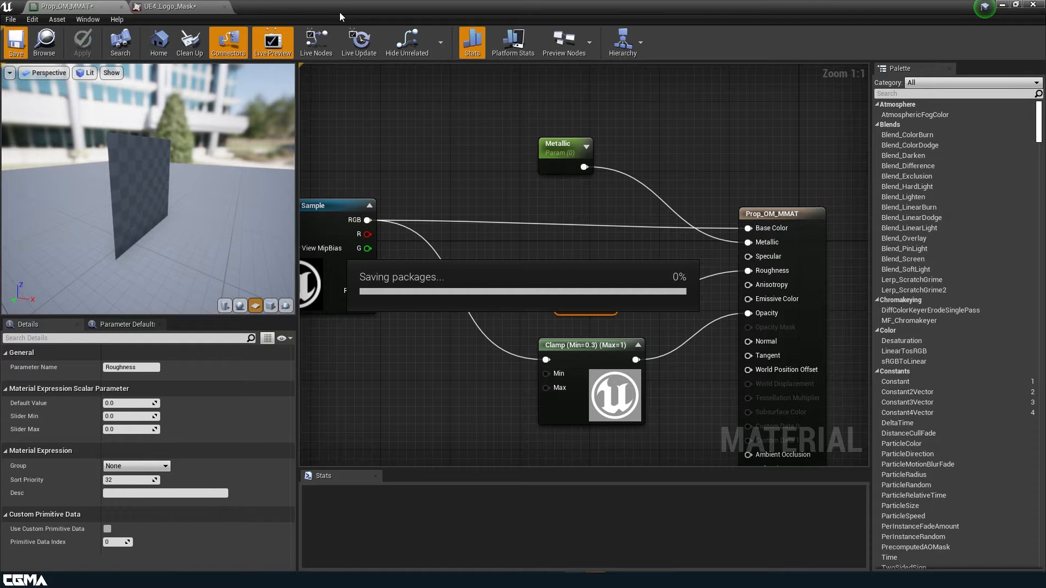
Shrink the editor to a floating window, open Prop_OM_MMAT_Inst, and enable its Roughness and Metallic parameter overrides
left_click_drag(541, 6, 833, 96)
double_click(458, 519)
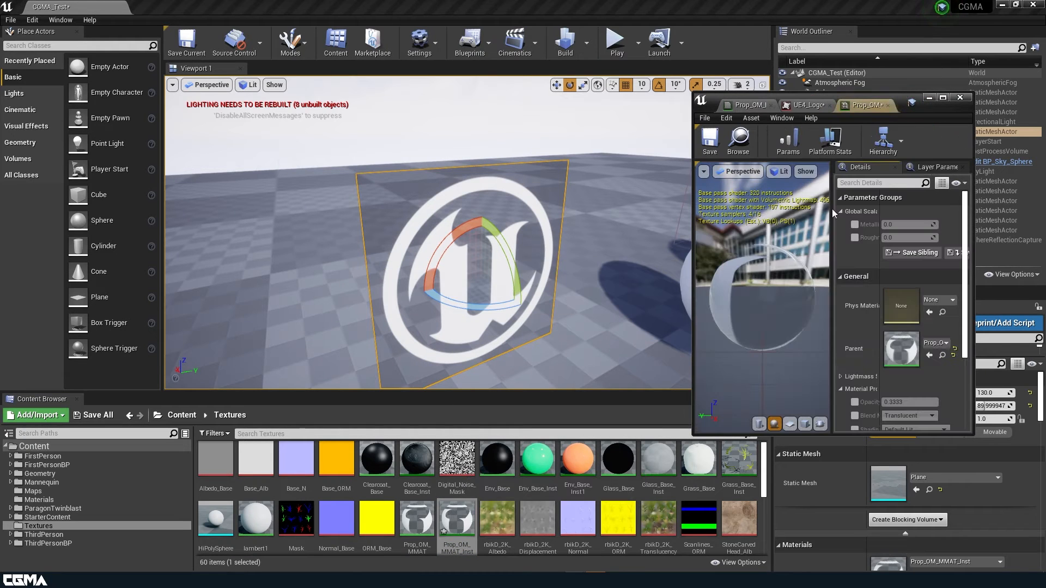
left_click(855, 238)
left_click(855, 225)
Focus the level view on the logo plane and set the instance's Metallic to 1.0
left_click_drag(490, 280, 414, 295, "alt")
key("f")
key("g")
left_click_drag(545, 258, 514, 351, "alt")
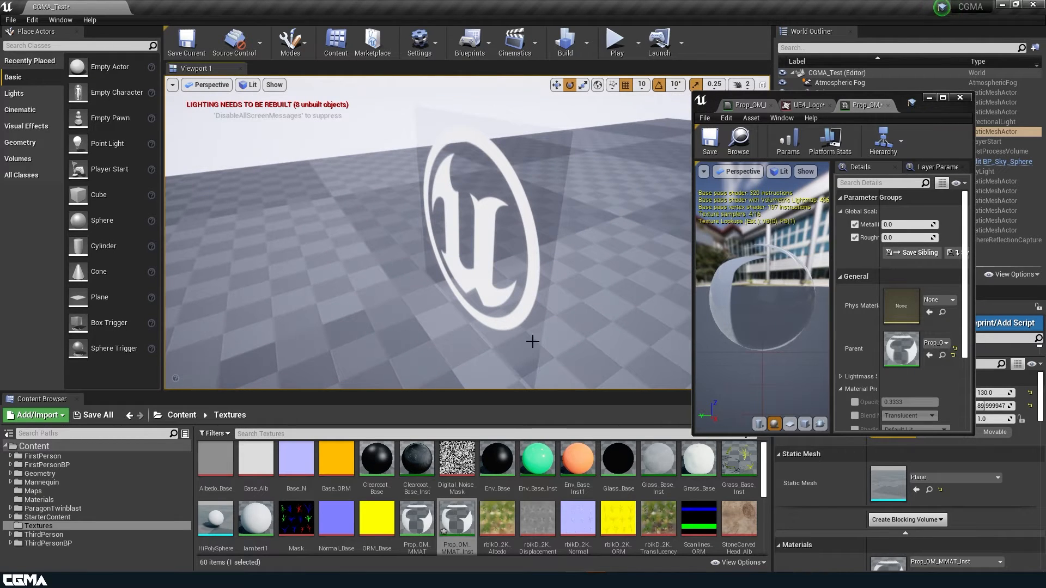
left_click_drag(731, 311, 791, 314)
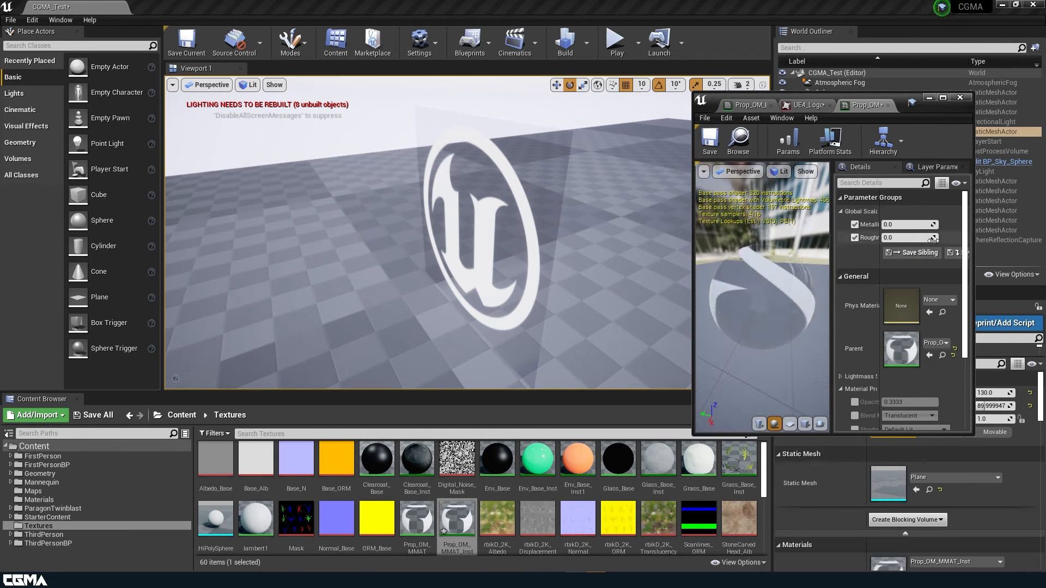
left_click_drag(899, 224, 925, 225)
left_click(926, 224)
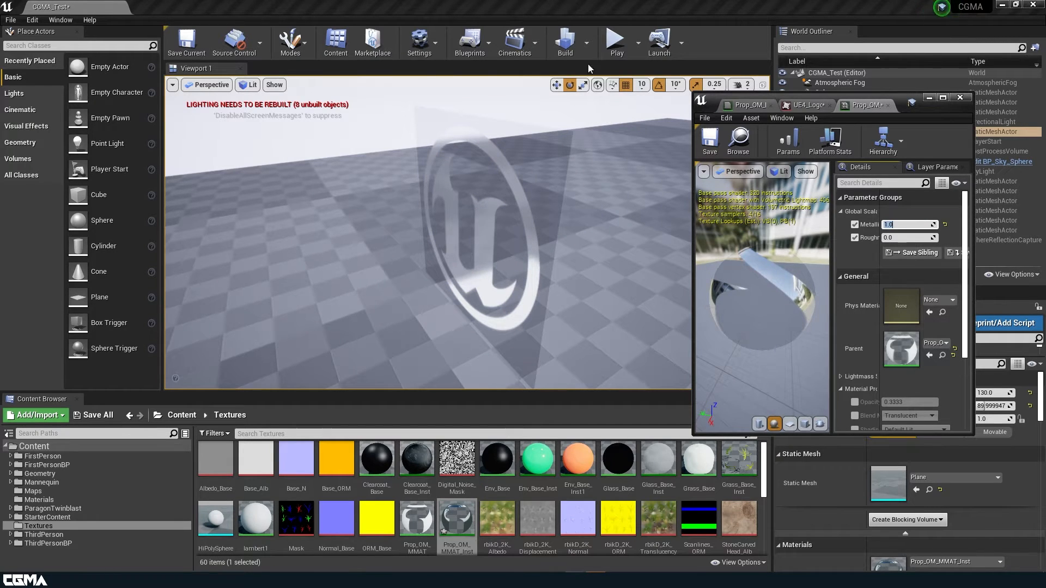
Examine the metallic logo plane from above, from below against the sky, and from the front
left_click_drag(532, 230, 501, 232, "alt")
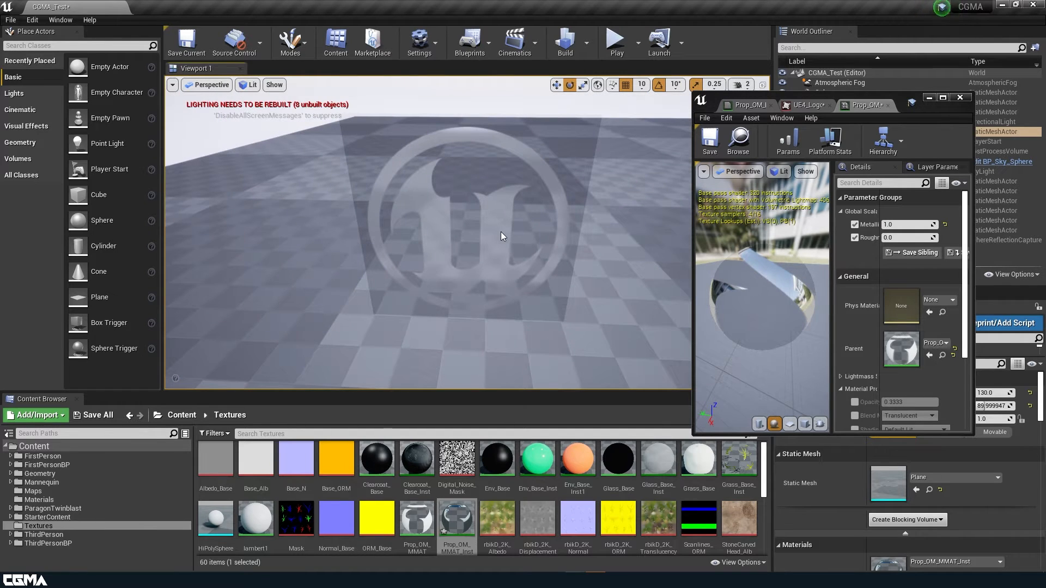
left_click_drag(457, 261, 429, 269, "alt")
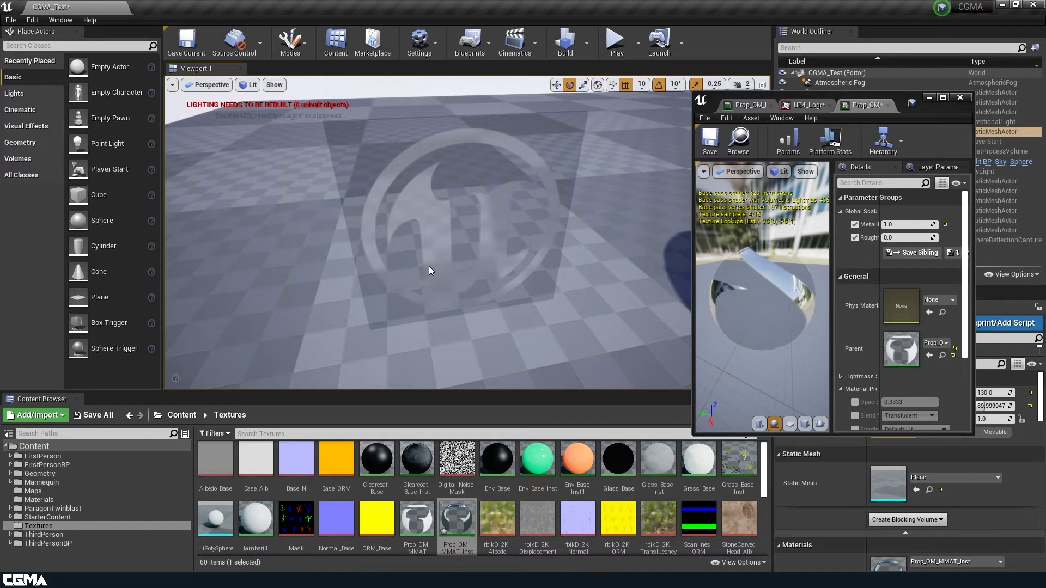
left_click_drag(377, 243, 387, 163, "alt")
mouse_move(616, 265)
left_mouse_down("alt")
mouse_move(626, 240)
mouse_move(617, 265)
left_mouse_up("alt")
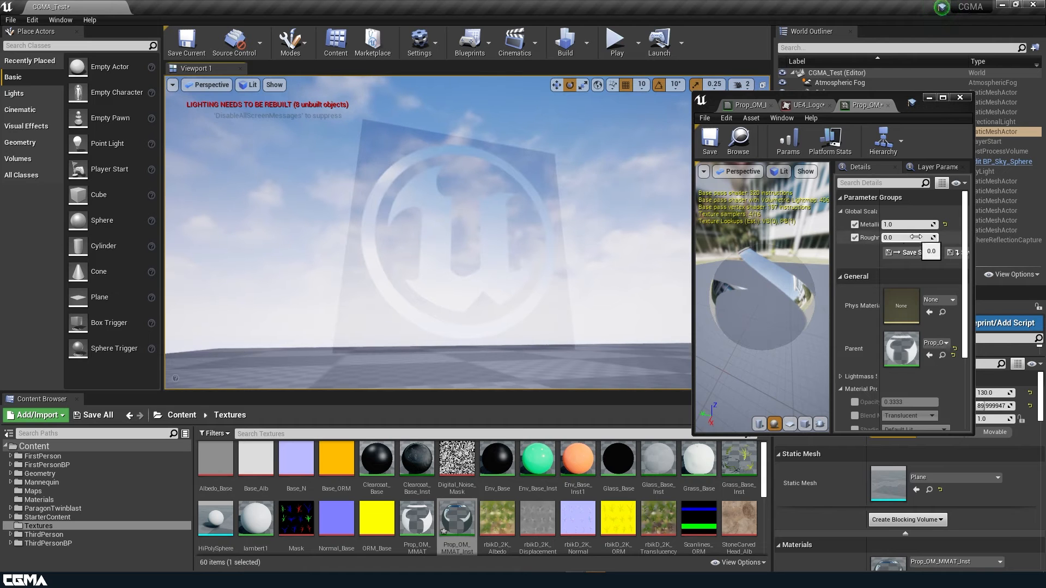
left_click_drag(665, 245, 668, 207, "alt")
right_click_drag(668, 207, 436, 202)
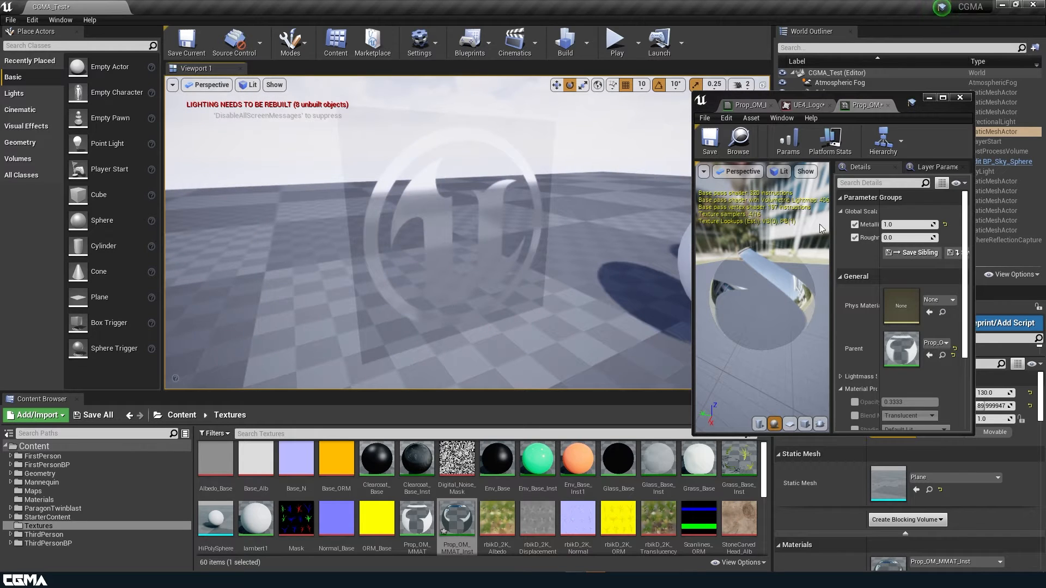
In the Prop_OM_MMAT graph, connect a new constant of 0 to the Clamp's Min input and convert it to a parameter
left_click(747, 104)
right_click_drag(862, 366, 819, 248)
key("1")
left_click(822, 292)
left_click_drag(842, 313, 883, 190)
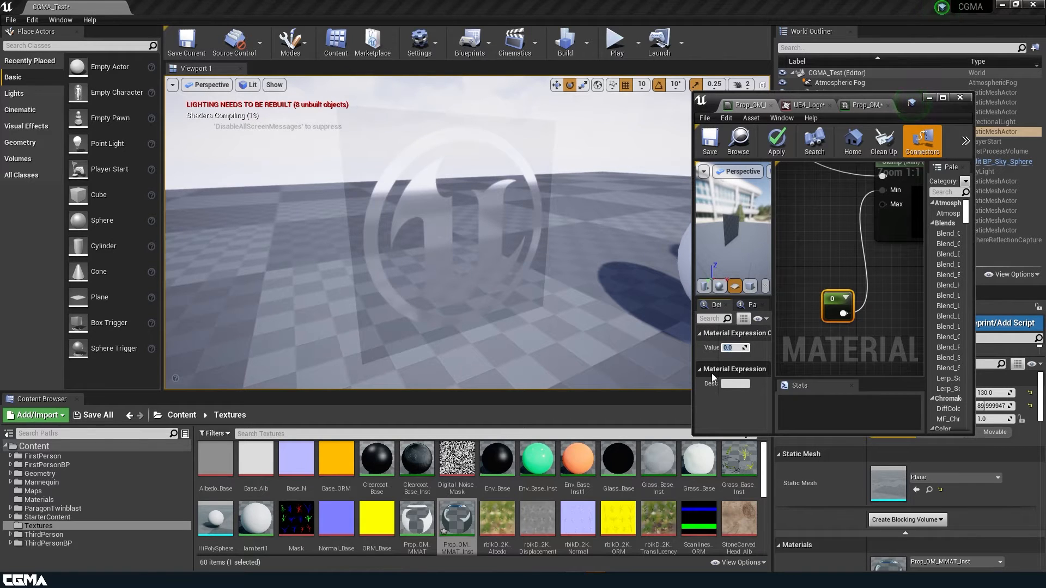
right_click(832, 306)
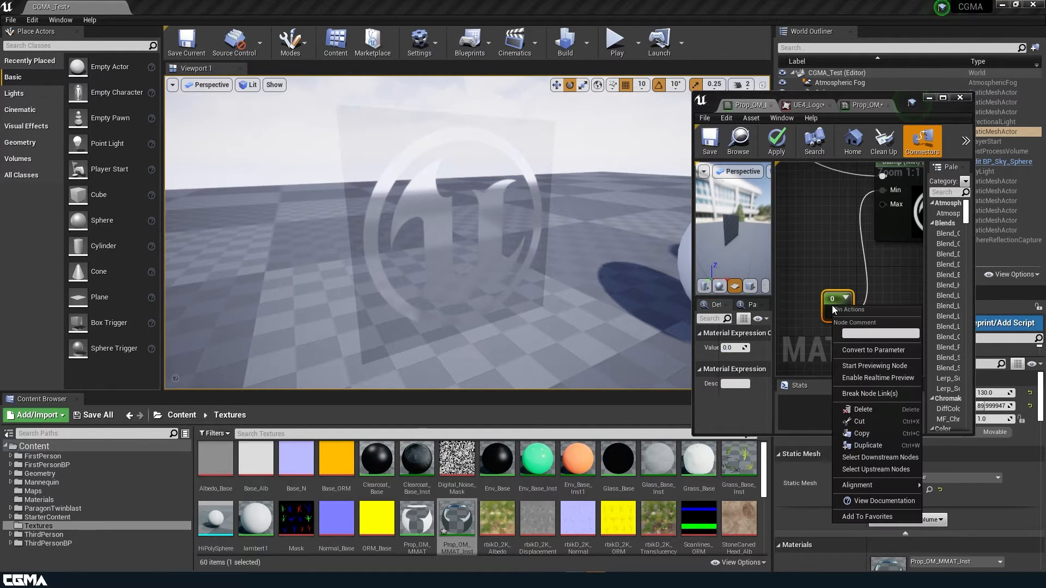
left_click(869, 349)
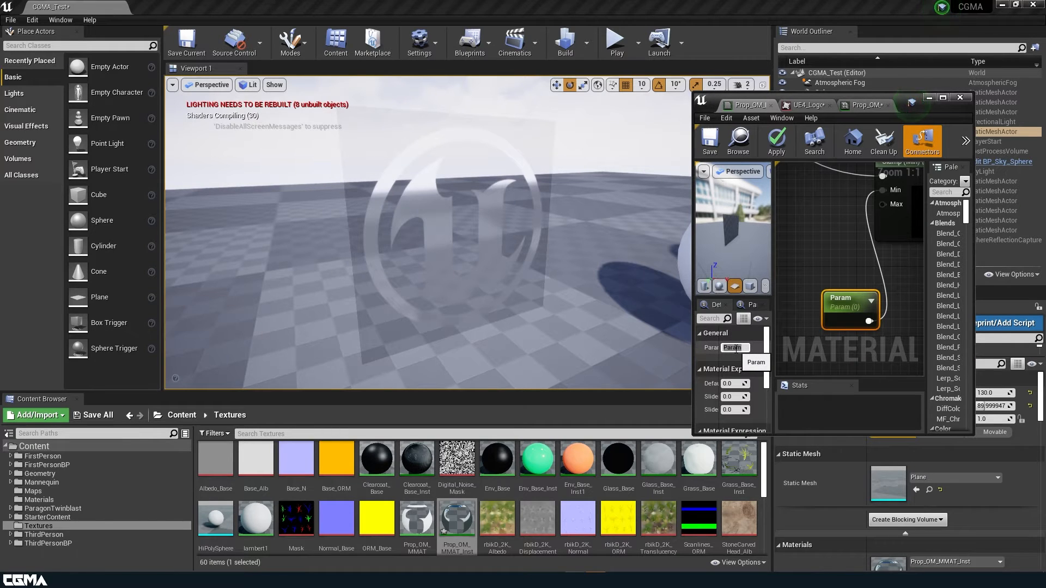
key("c")
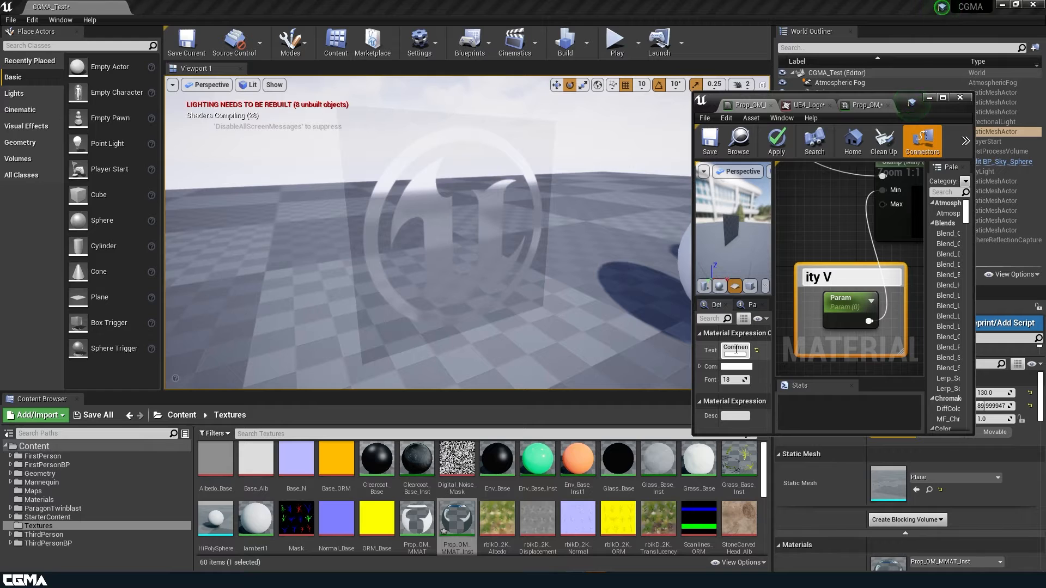
key("Return")
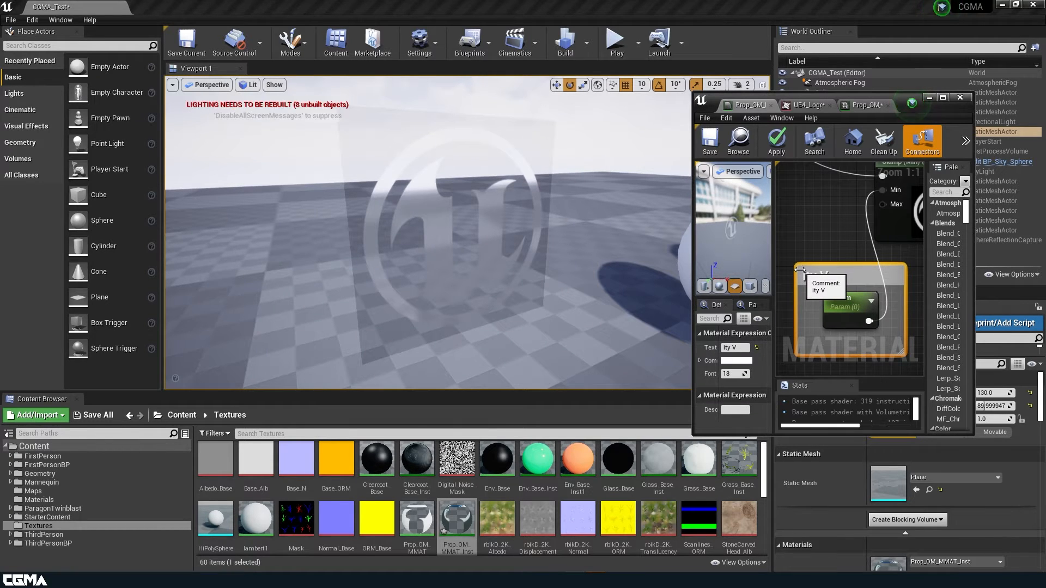
key("Delete")
Name the Clamp's minimum parameter Min Opacity Value, then apply and save the material
left_click(848, 300)
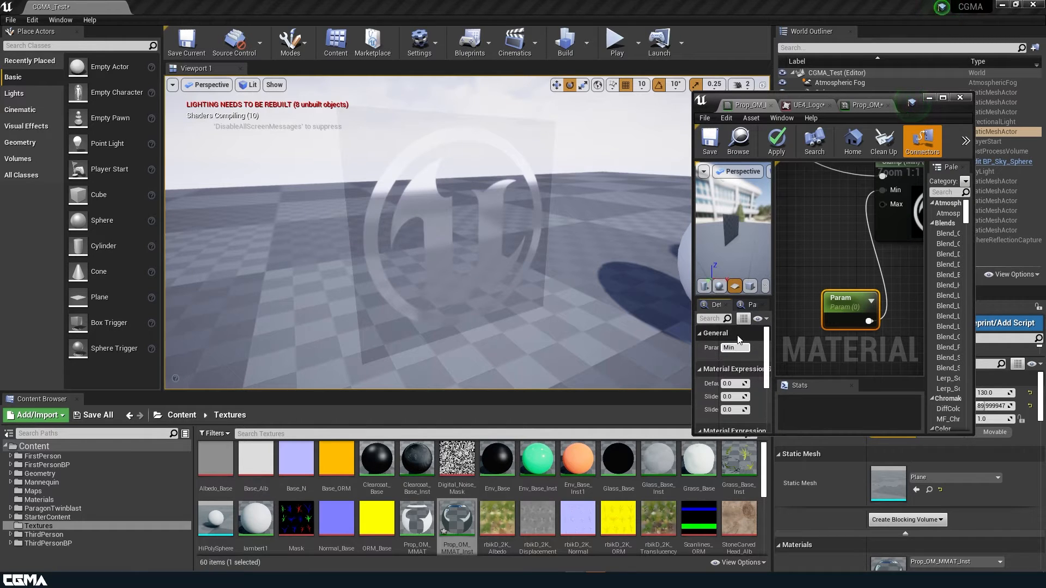
type("Min Opacity Value")
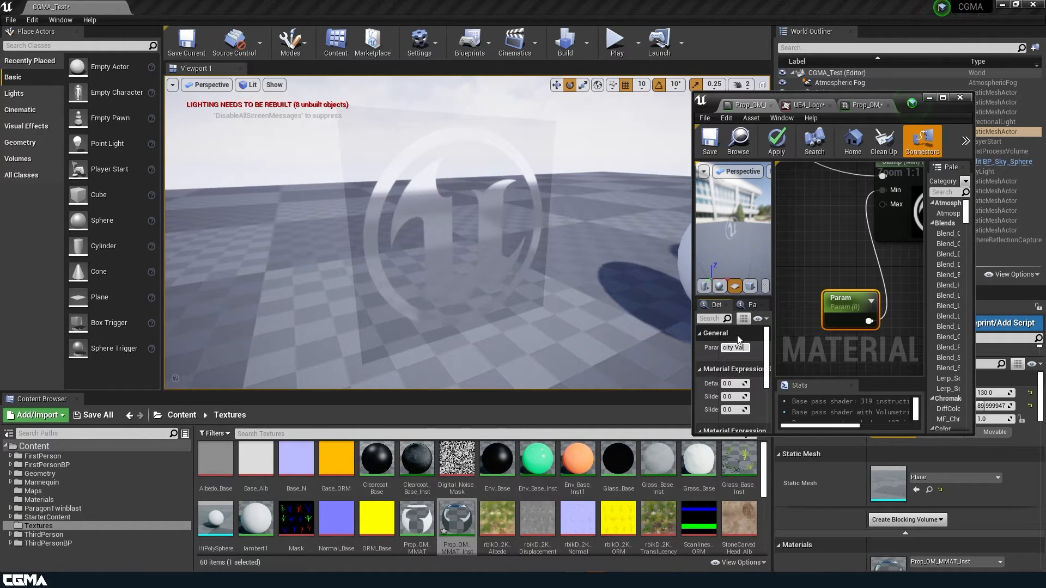
key("Return")
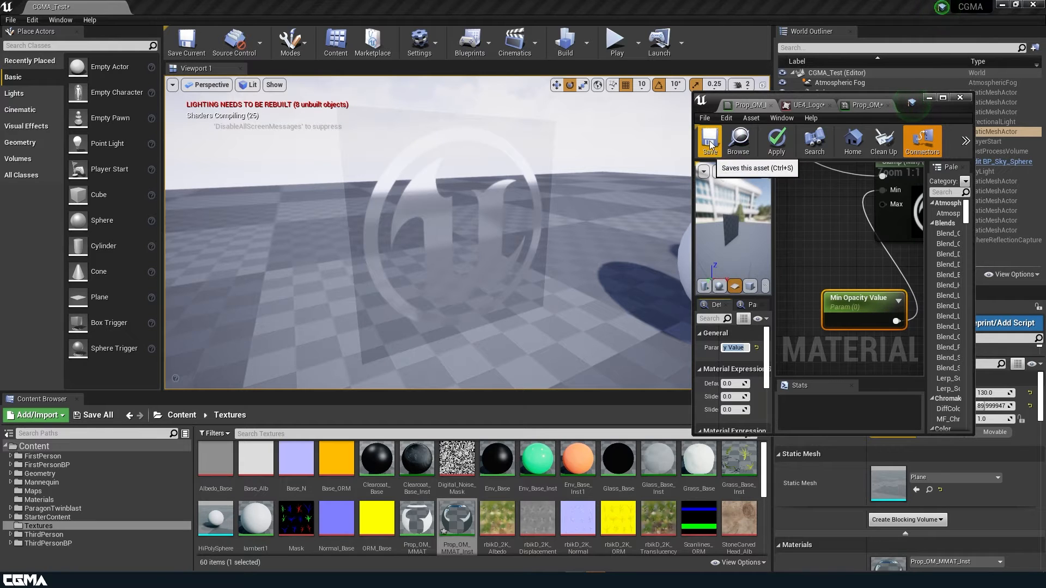
left_click(777, 143)
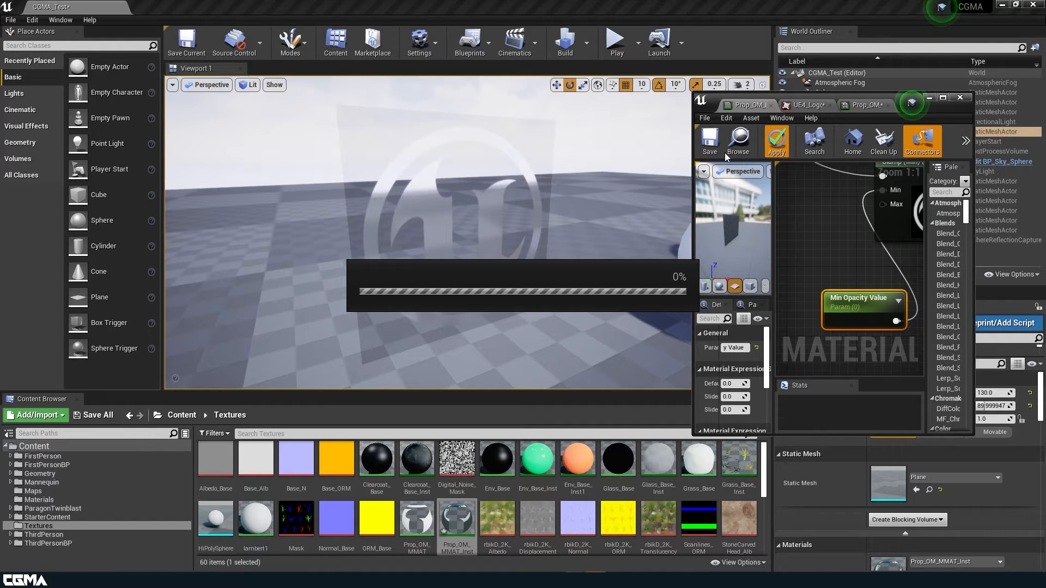
left_click(714, 143)
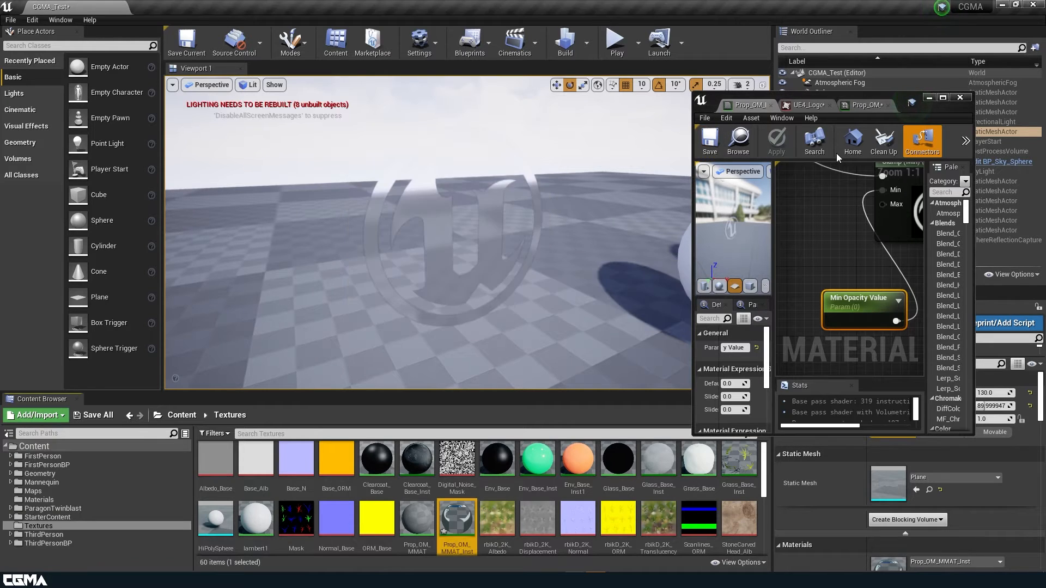
Inspect the updated parameters and preview of Prop_OM_MMAT_Inst, and view the logo plane from a slightly higher angle
left_click(866, 105)
left_click_drag(790, 305, 757, 305)
left_click_drag(515, 305, 482, 319, "alt")
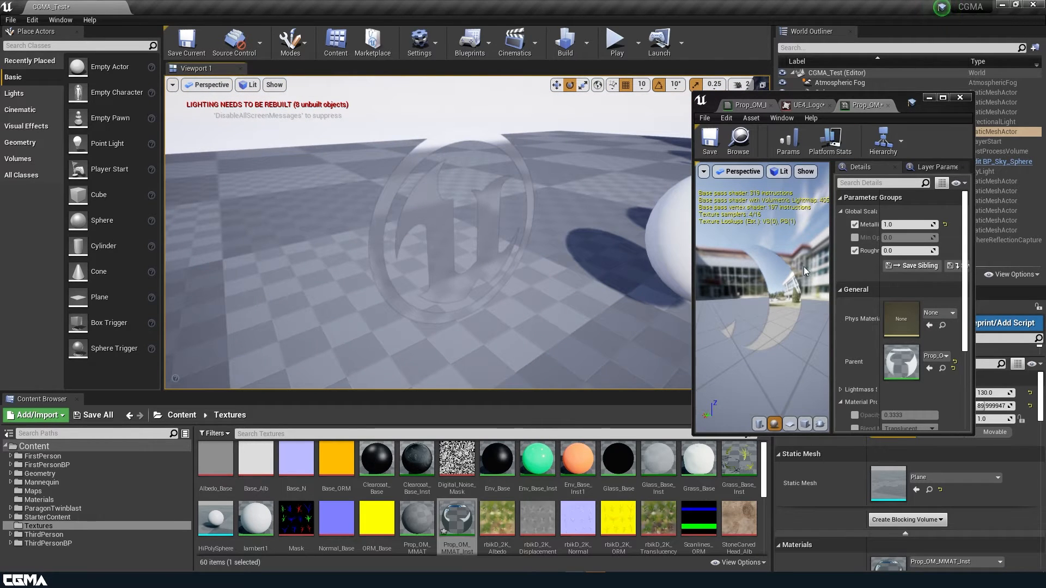
In the Prop_OM_MMAT graph, add a Multiply node between the logo texture sample and the material's Base Color input
left_click(748, 105)
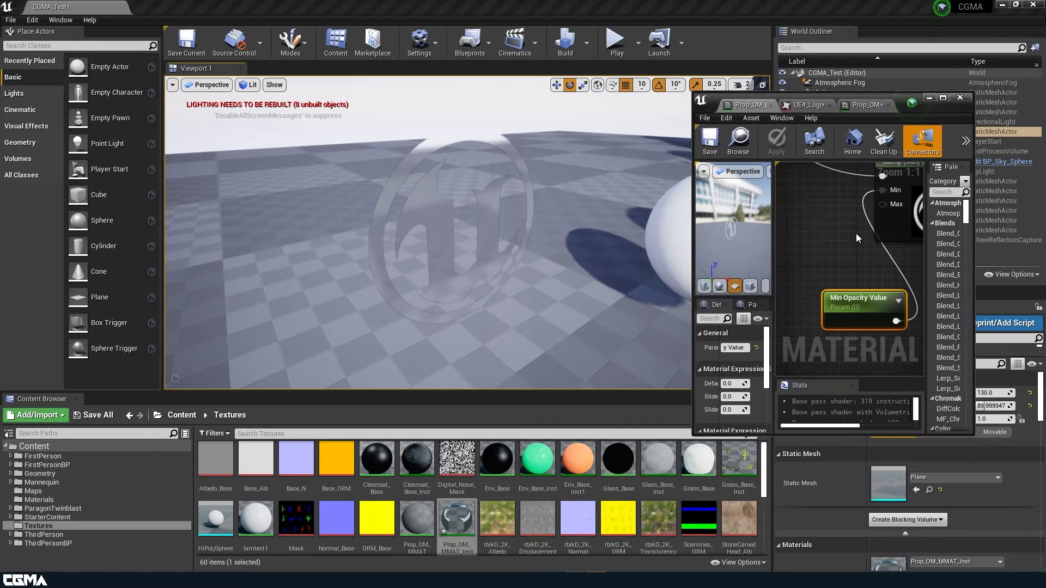
right_click_drag(823, 169, 839, 258)
scroll(842, 256, "down", 6)
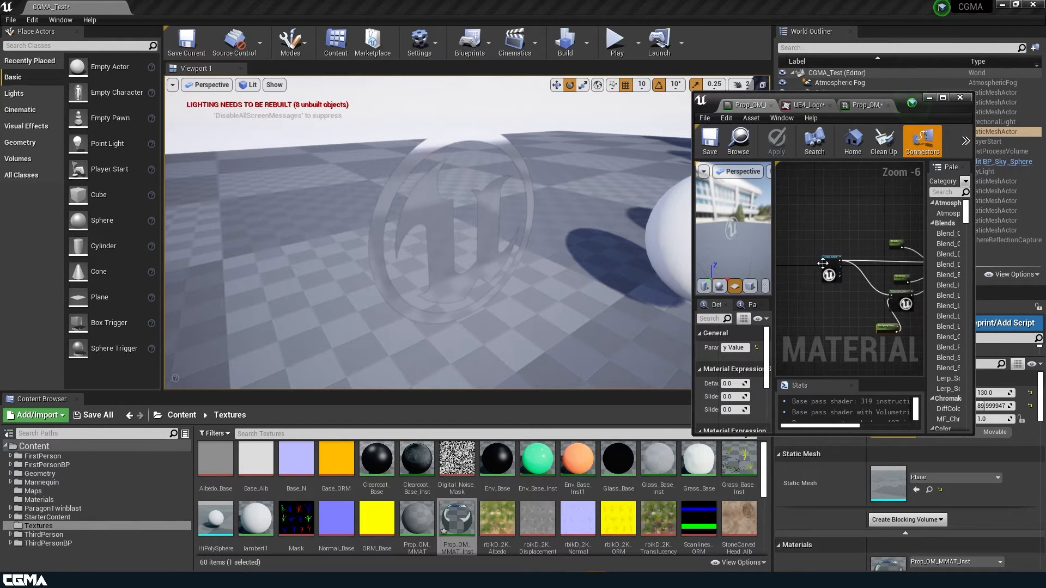
scroll(822, 267, "up", 2)
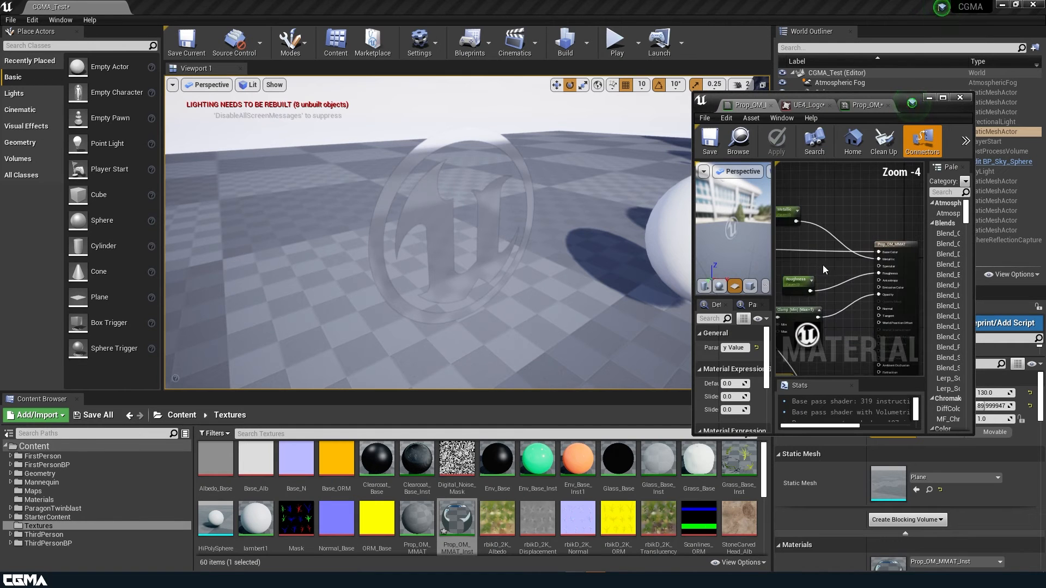
key("m")
left_click(806, 242)
right_click_drag(788, 231, 852, 219)
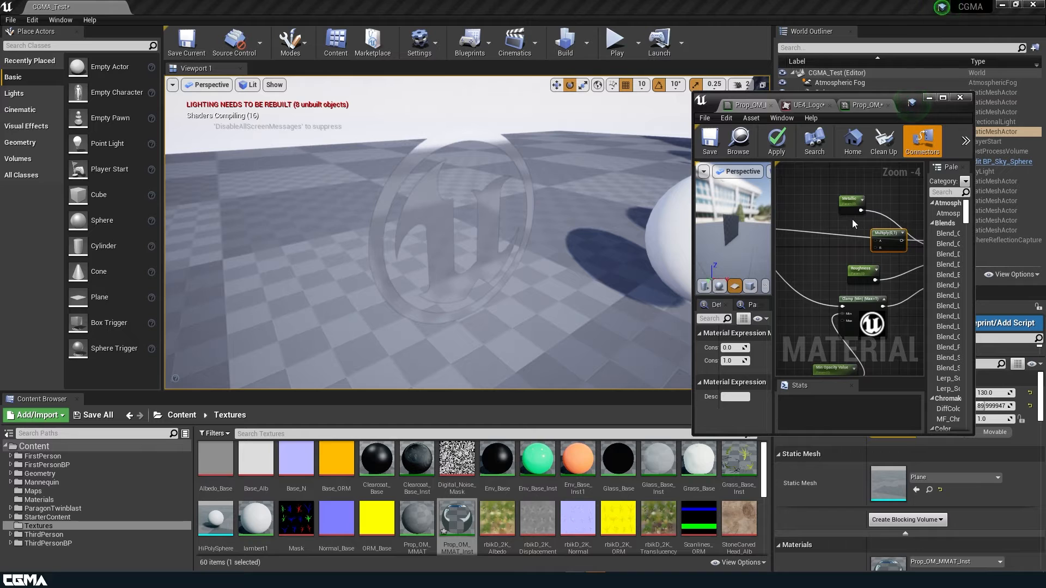
Add a three-component vector constant beside the Multiply node and convert it to a parameter named Albedo Tint
key("3")
left_click(808, 190)
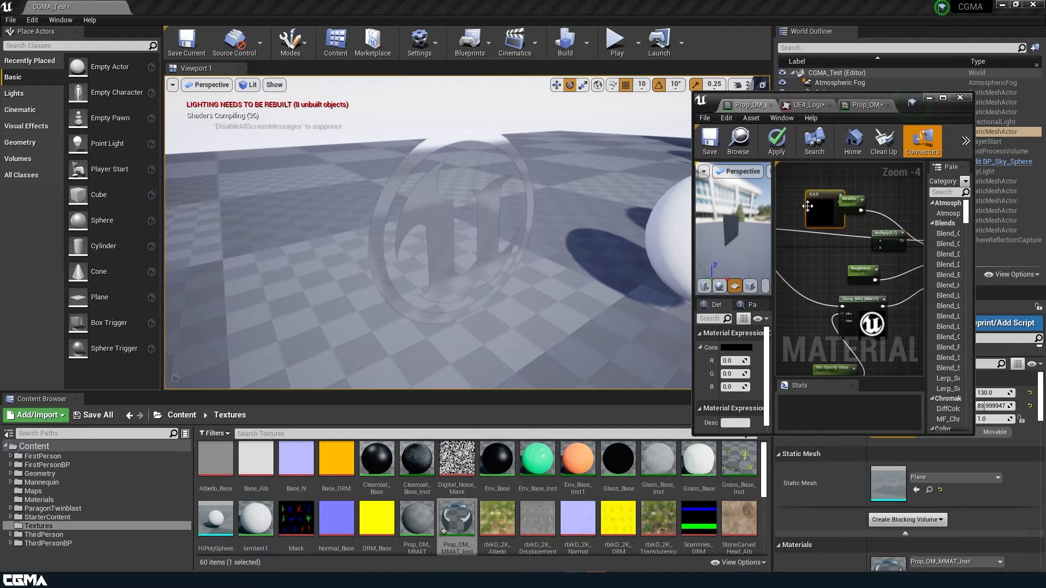
right_click(819, 208)
left_click(851, 251)
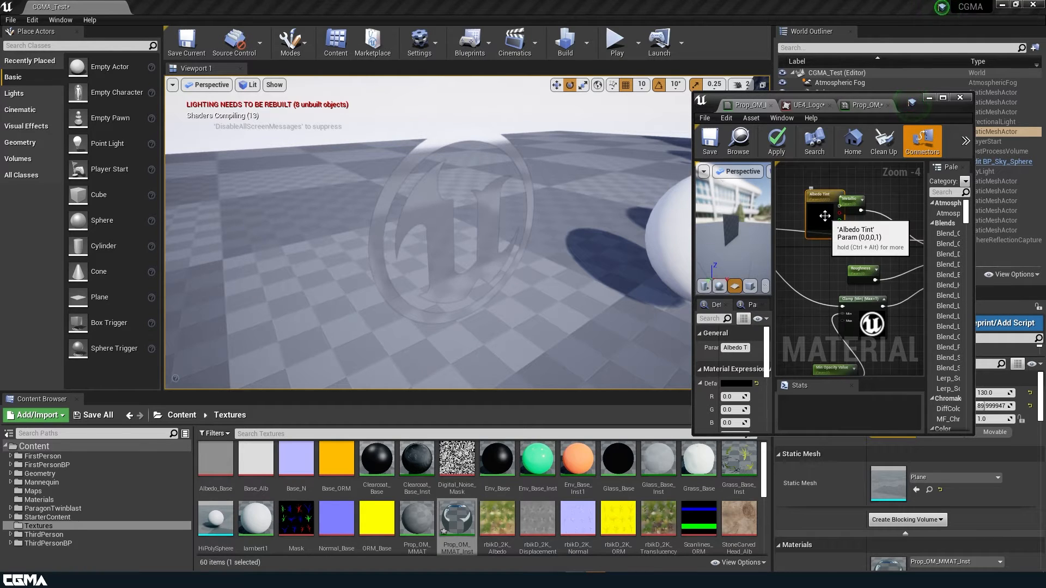
Multiply the texture sample's colour by Albedo Tint and connect the result to Base Color, replacing the existing connection
left_click_drag(810, 210, 877, 240)
right_click_drag(829, 252, 920, 258)
mouse_move(851, 254)
left_mouse_down()
mouse_move(933, 260)
mouse_move(832, 254)
left_mouse_up()
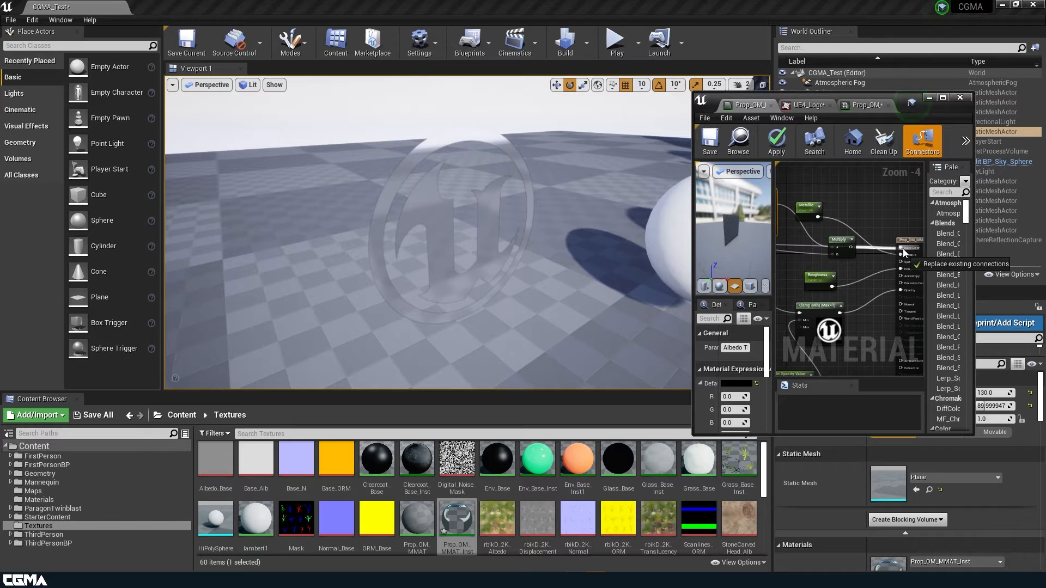
right_click_drag(870, 254, 987, 255)
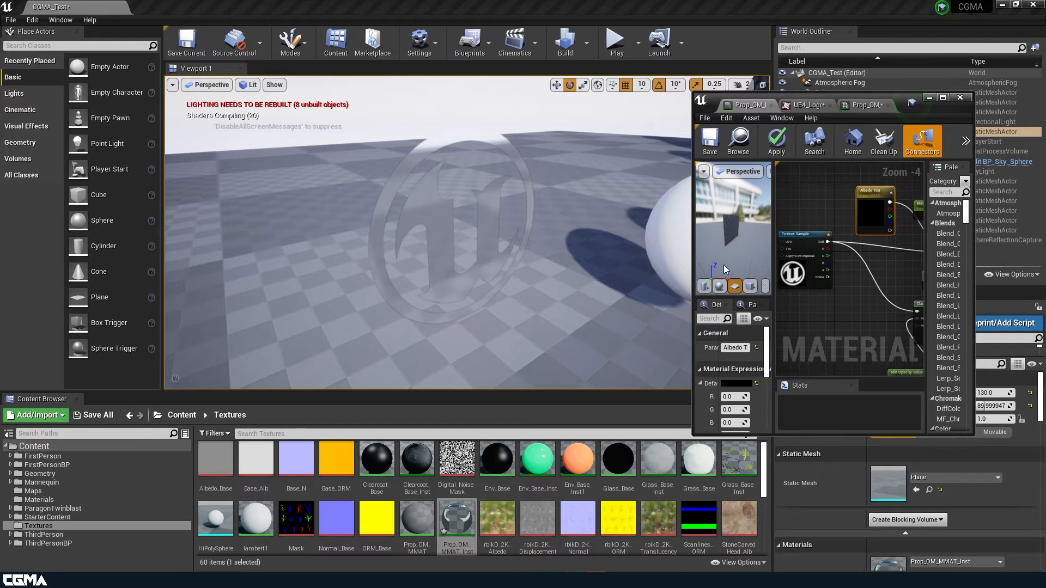
Set Albedo Tint's default R, G and B to 1, then apply and save the material
left_click(729, 397)
type("1")
left_click(729, 411)
type("1")
left_click(730, 423)
type("1")
key("Return")
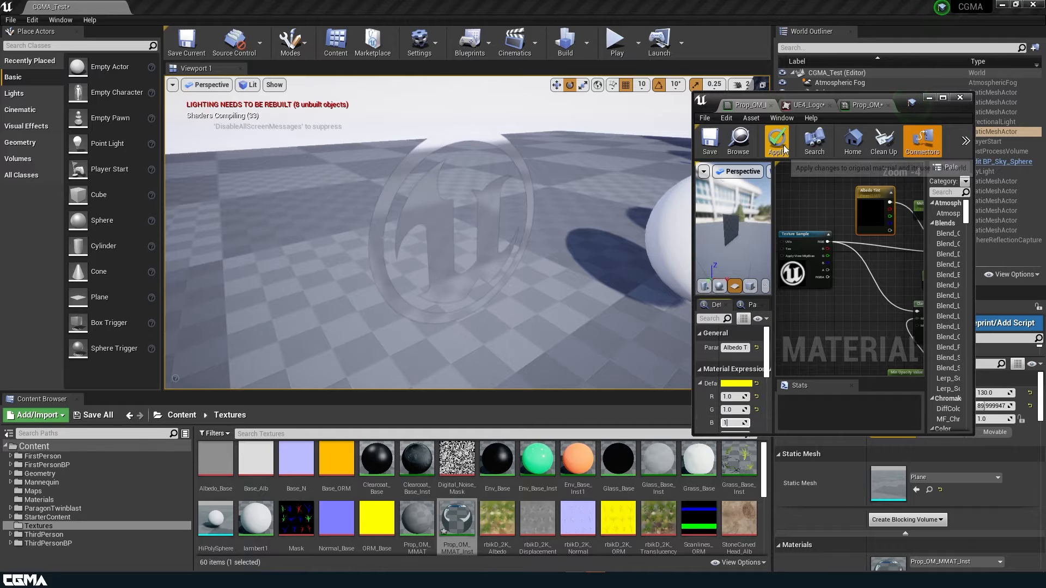
left_click(785, 149)
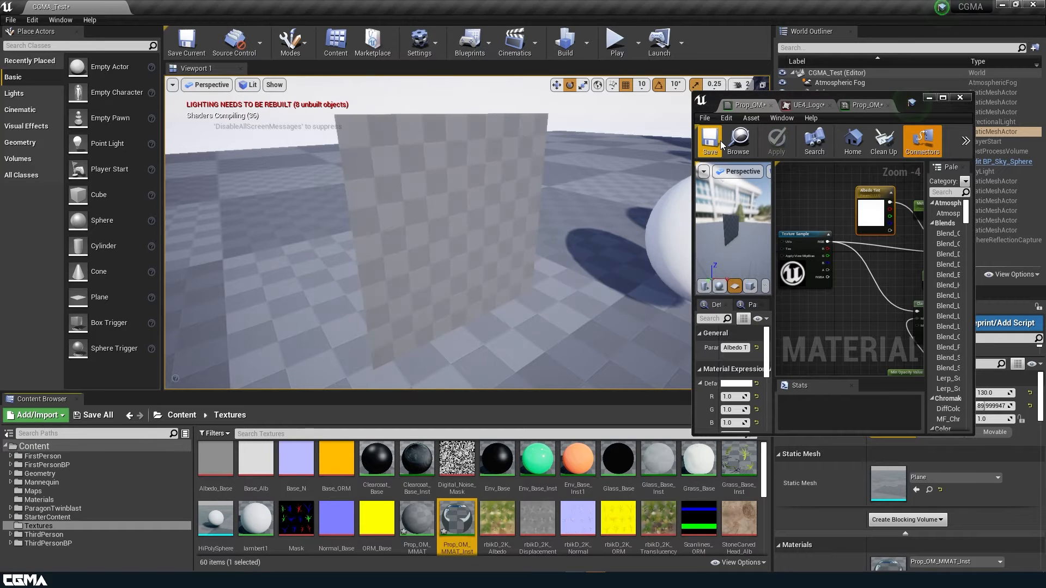
left_click(720, 141)
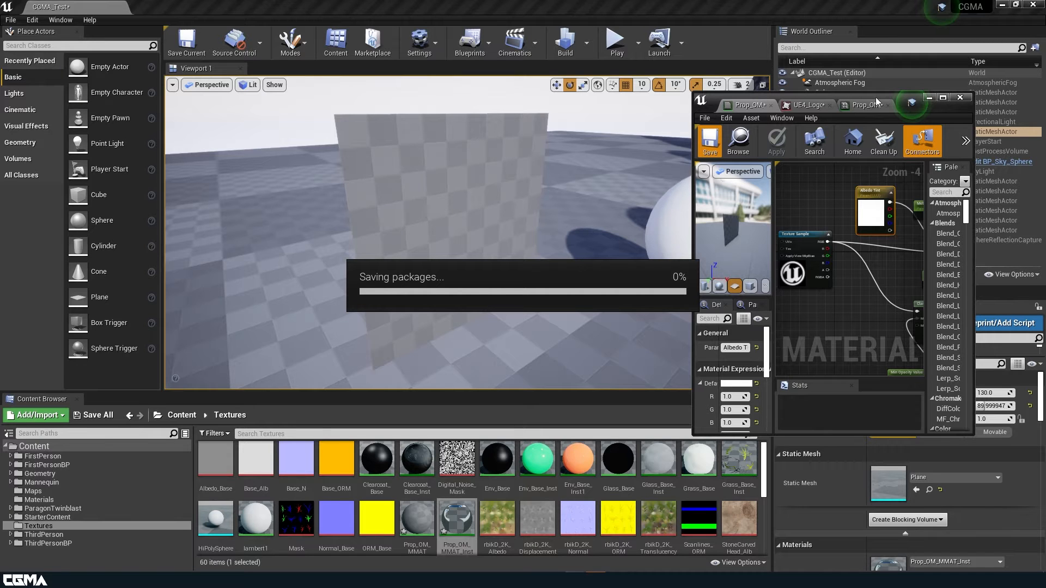
In Prop_OM_MMAT_Inst, enable the Albedo Tint and Min Opacity Value overrides and set the tint to pure red (FF0000)
left_click(867, 103)
left_click_drag(783, 309, 720, 325)
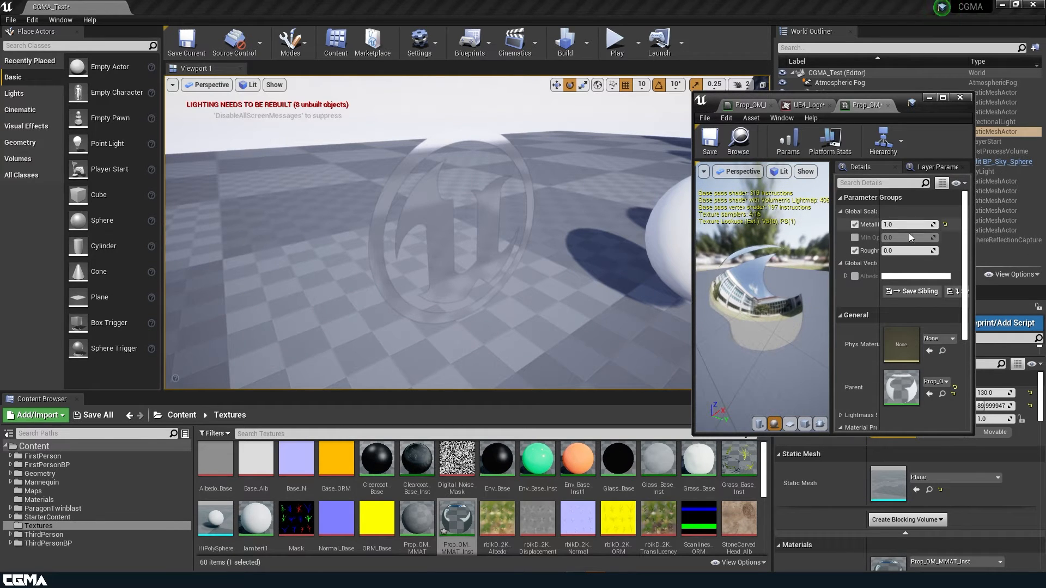
left_click(855, 276)
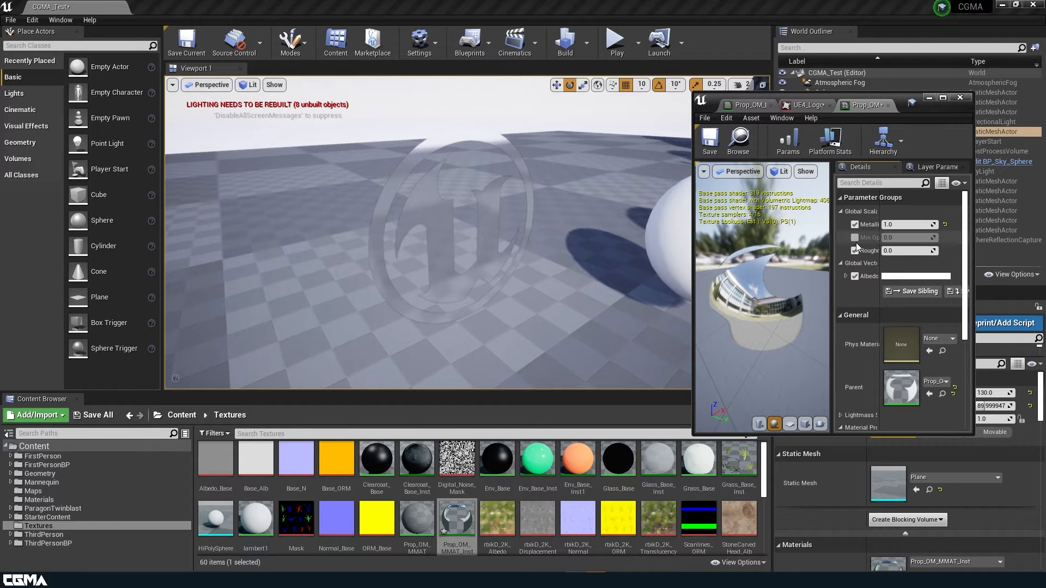
left_click(855, 238)
left_click(905, 276)
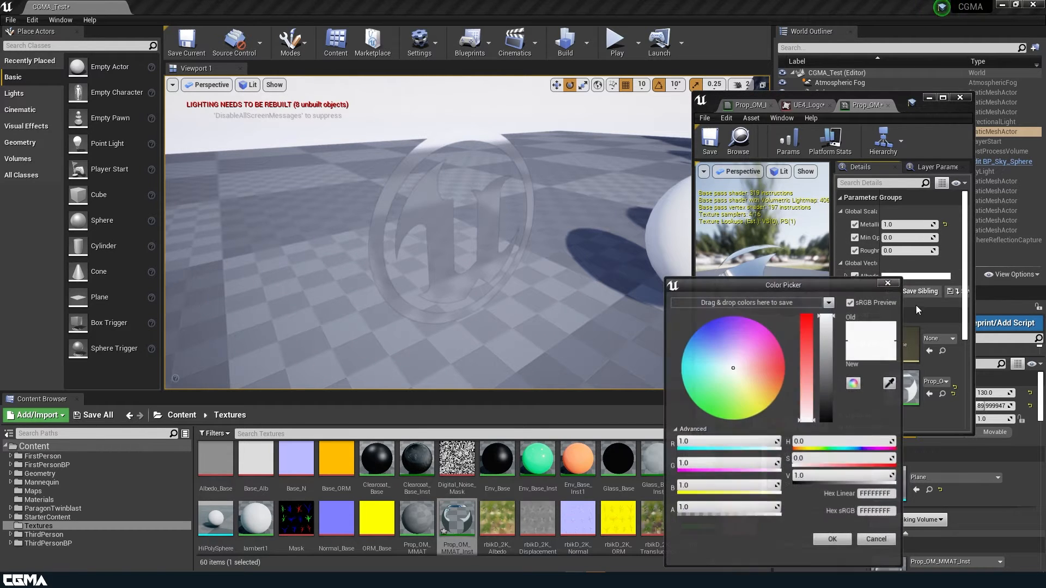
left_click_drag(809, 361, 811, 291)
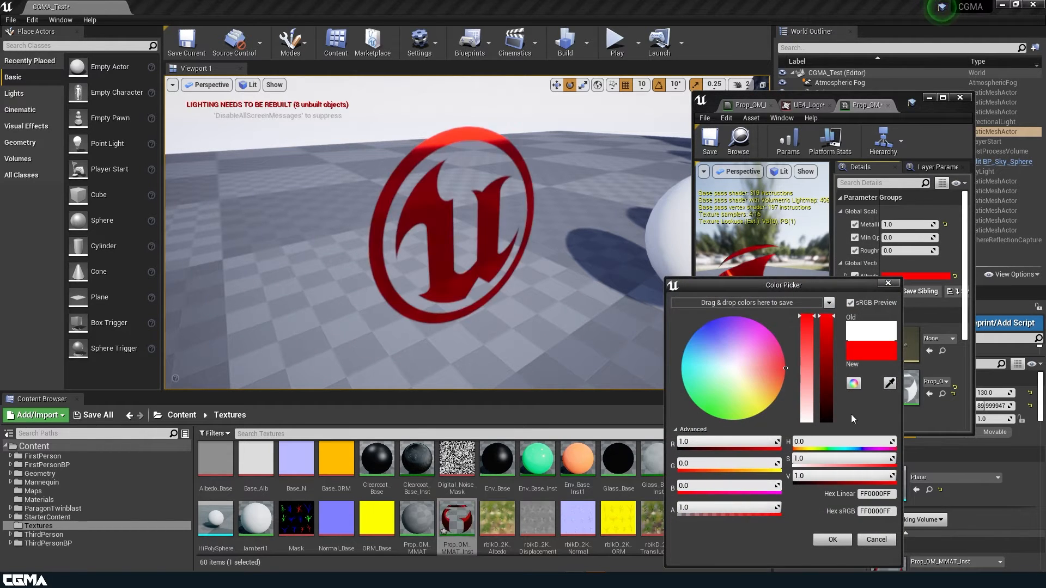
left_click(822, 540)
Examine the red metallic logo plane in the level from the front, from an angle and close up
mouse_move(459, 236)
left_mouse_down("alt")
mouse_move(387, 196)
mouse_move(337, 220)
mouse_move(452, 234)
mouse_move(389, 199)
mouse_move(456, 236)
left_mouse_up("alt")
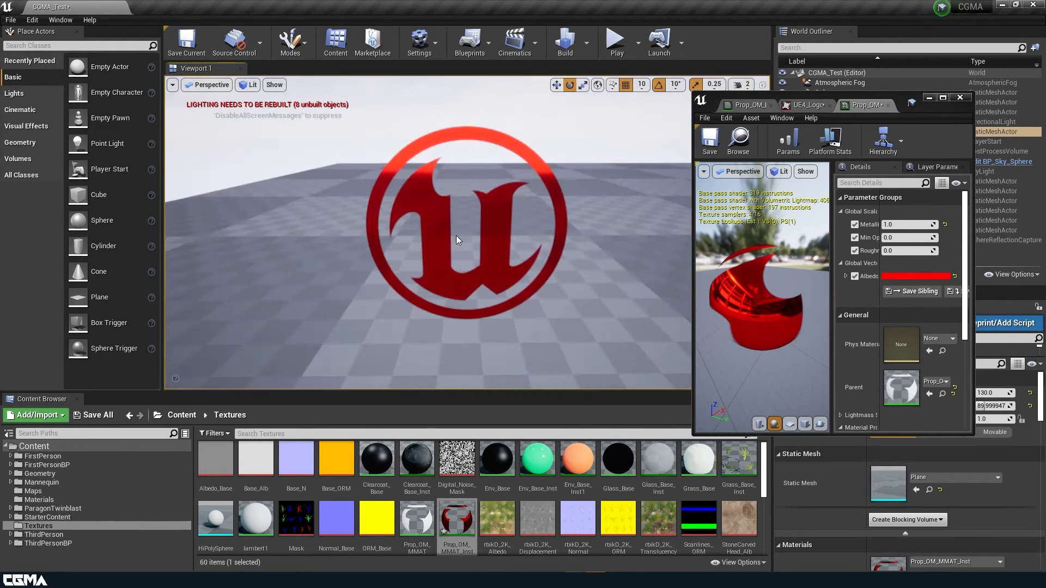
left_click_drag(443, 188, 493, 169, "alt")
right_click_drag(444, 188, 633, 240)
key("w")
key("s")
key("w")
key("w")
key("s")
key("w")
key("s")
key("q")
key("w")
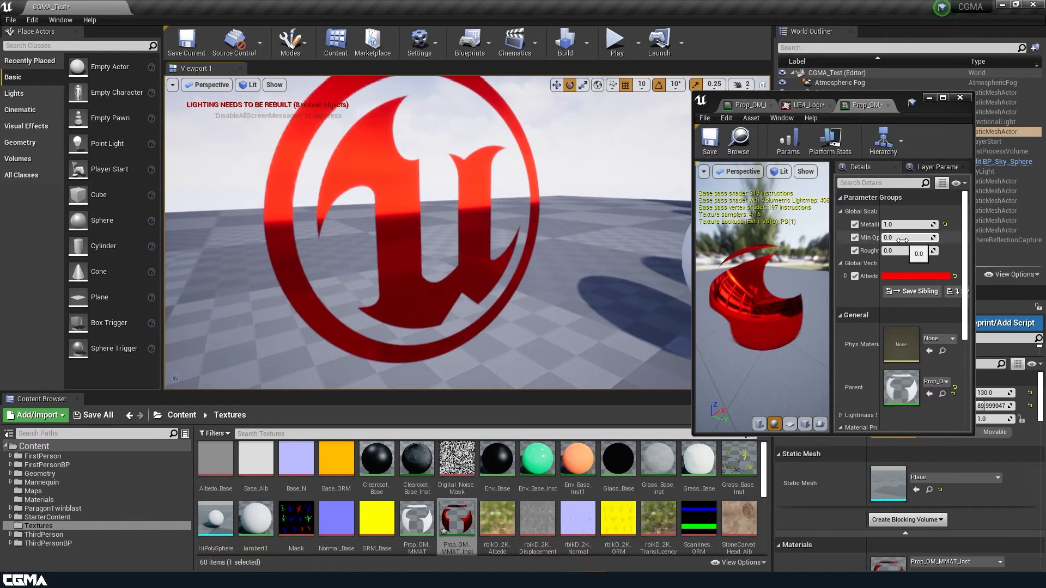
Raise the instance's Min Opacity Value to about 0.62 and check the plane's background against the sky
left_click_drag(904, 239, 951, 239)
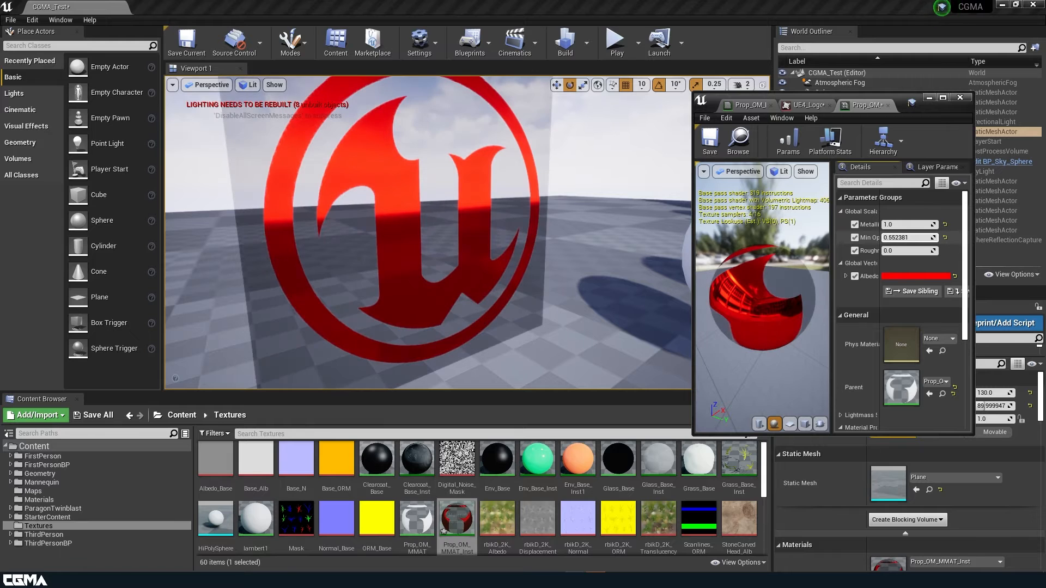
right_click_drag(578, 234, 660, 204)
right_click_drag(428, 233, 387, 251)
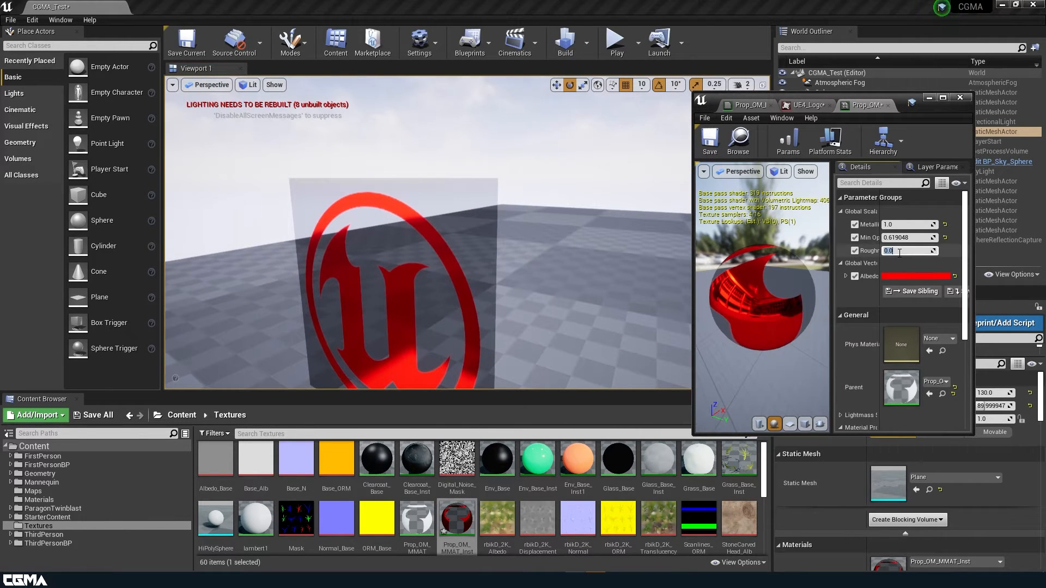
Set the instance's Roughness and Min Opacity Value to 0.5 each, checking the plane and the material preview
key("Return")
mouse_move(415, 263)
right_mouse_down()
mouse_move(423, 256)
mouse_move(411, 255)
mouse_move(429, 269)
right_mouse_up()
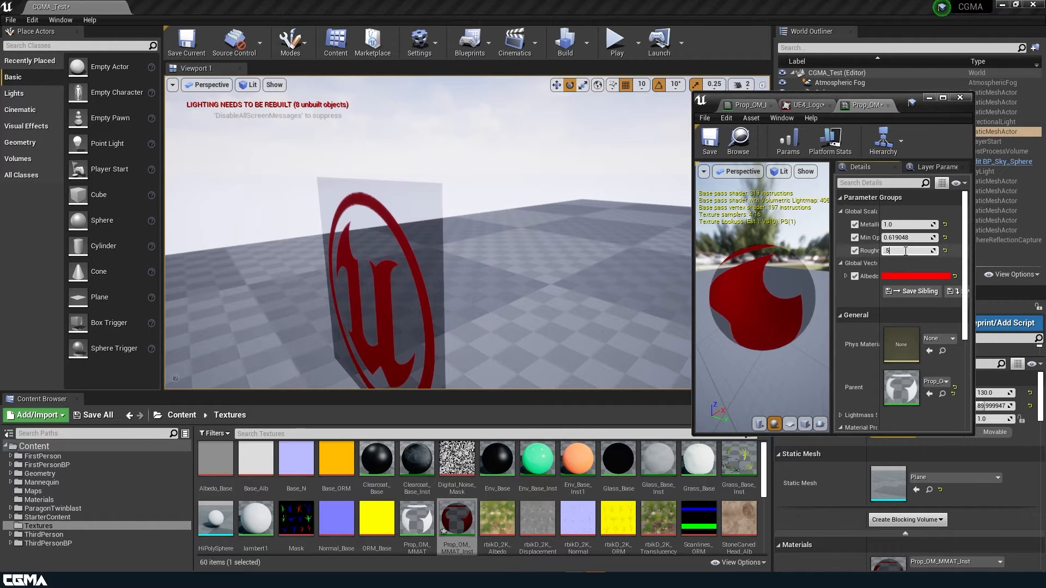
key("Return")
left_click_drag(812, 284, 727, 289)
left_click(921, 238)
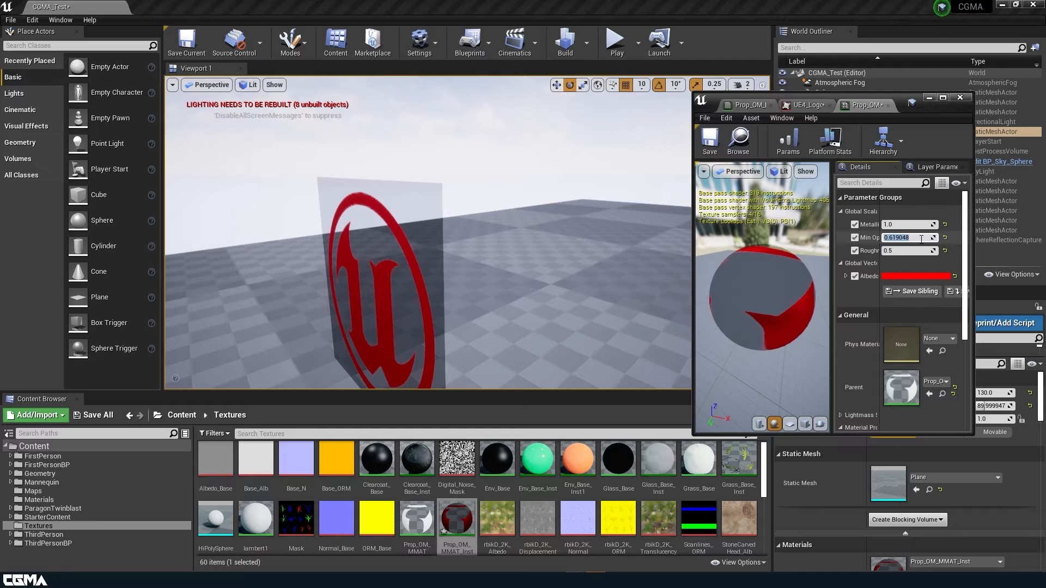
key("Return")
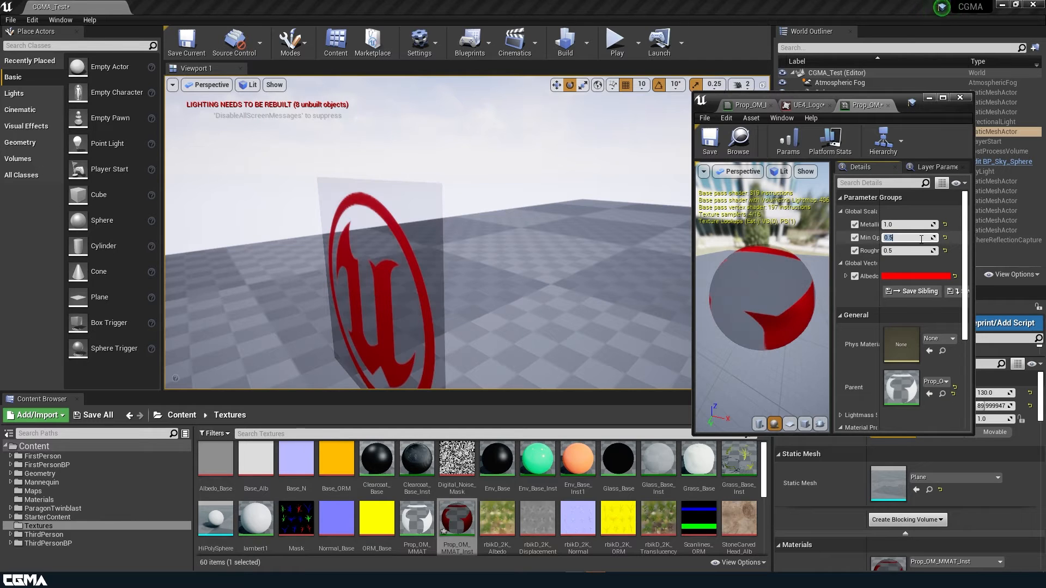
Set the instance's Metallic and Roughness to 0 and look at the plane's surface in the level
left_click(901, 225)
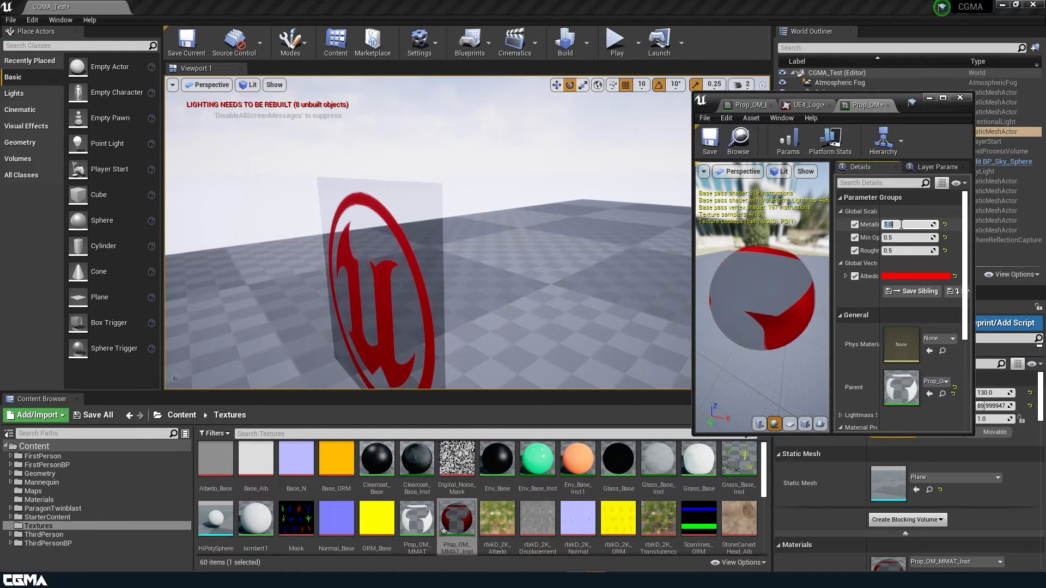
type("0")
key("Return")
left_click(906, 251)
type("0")
key("Return")
right_click_drag(549, 288, 531, 310)
Try a Metallic value of about 0.9 on the instance and view the plane's reflections from above
left_click_drag(902, 224, 933, 224)
right_click_drag(599, 273, 503, 338)
right_click_drag(508, 286, 508, 249)
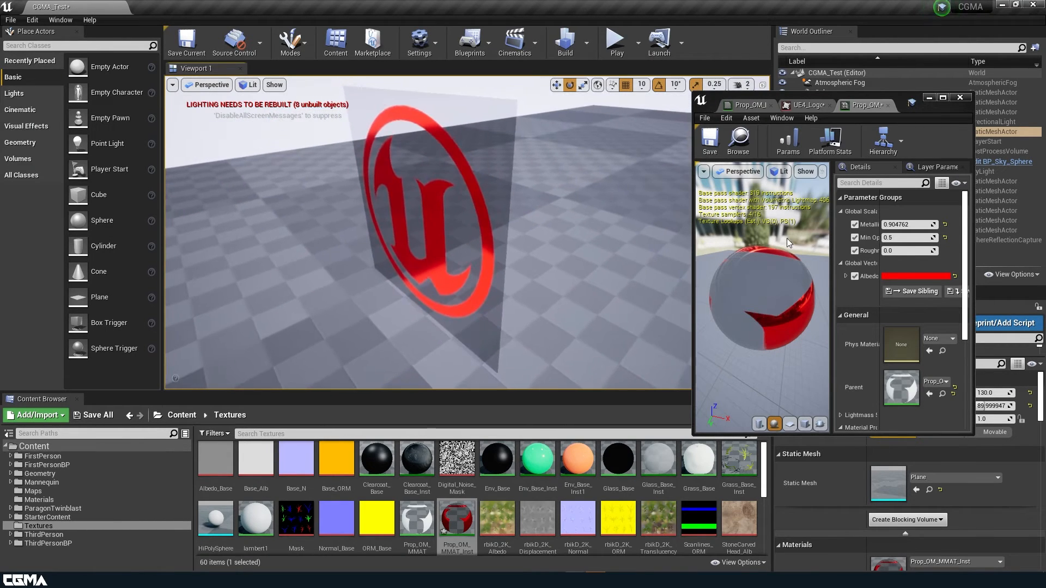
Set the instance's Metallic to 0 and inspect the translucent red logo plane from several angles and up close
left_click(918, 224)
type("0")
key("Return")
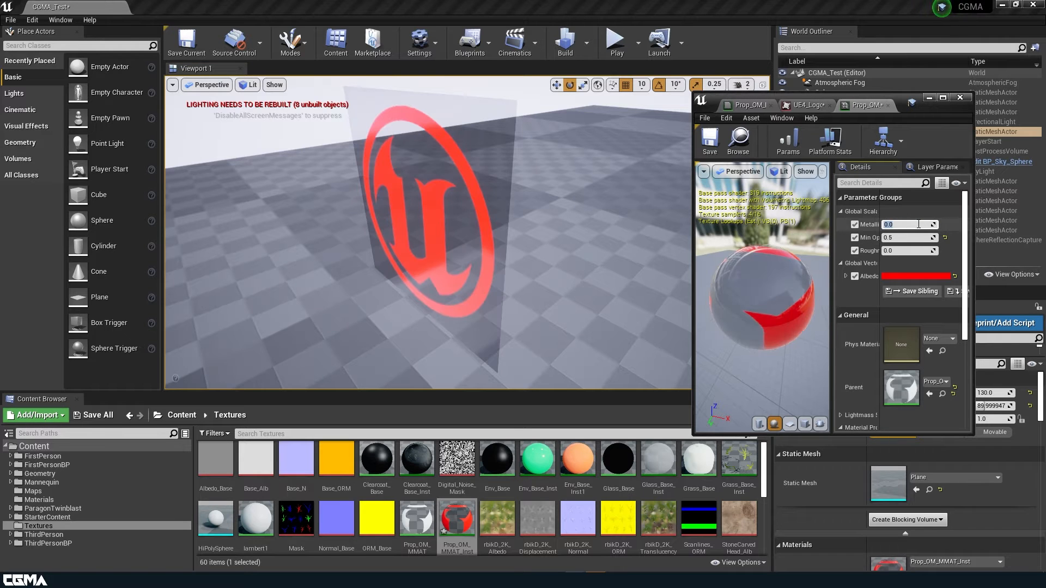
right_click_drag(399, 245, 463, 246)
left_click_drag(463, 246, 400, 275, "alt")
right_click_drag(401, 276, 444, 270)
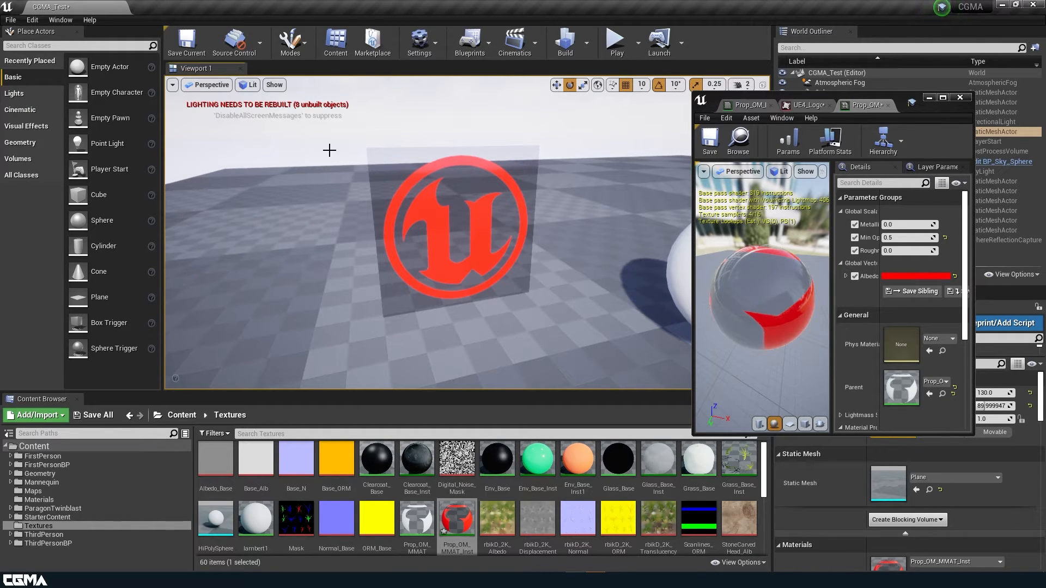
mouse_move(482, 253)
right_mouse_down()
mouse_move(499, 247)
mouse_move(468, 250)
mouse_move(504, 245)
mouse_move(498, 221)
mouse_move(473, 260)
right_mouse_up()
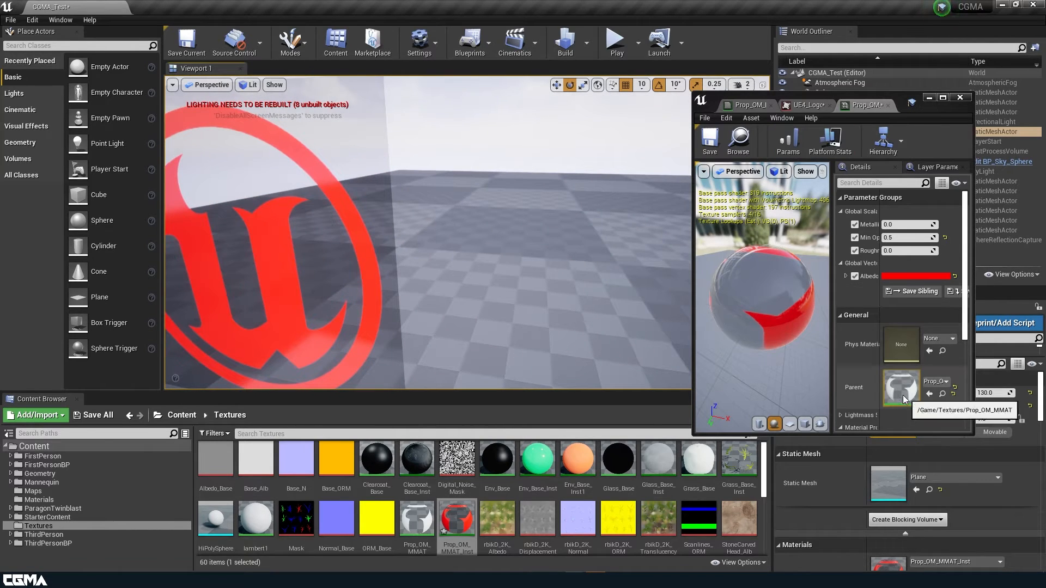
In the Prop_OM_MMAT graph, remove the Clamp node and connect Min Opacity Value directly to the Opacity input
left_click(762, 106)
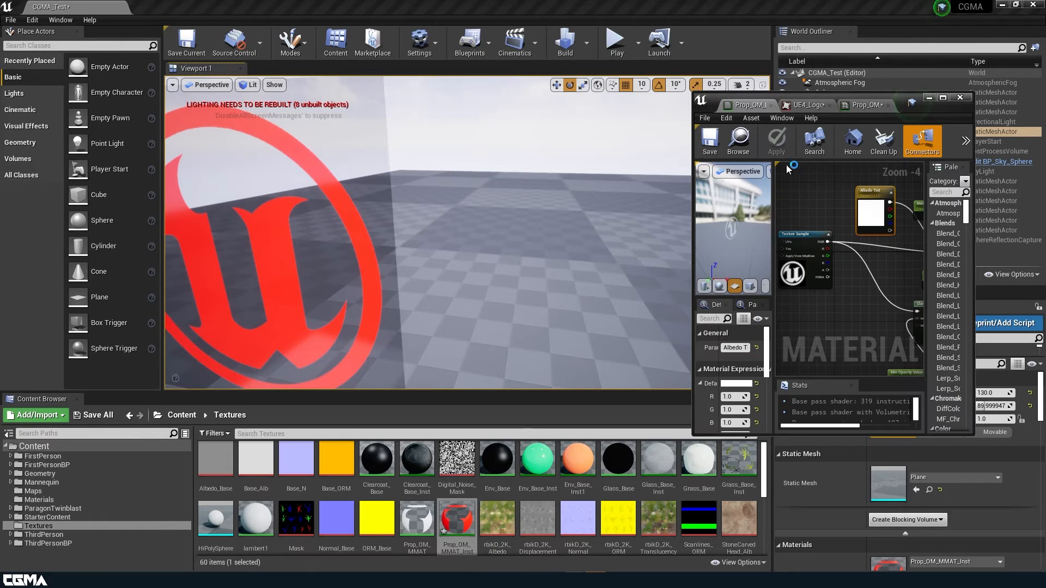
scroll(849, 280, "down", 2)
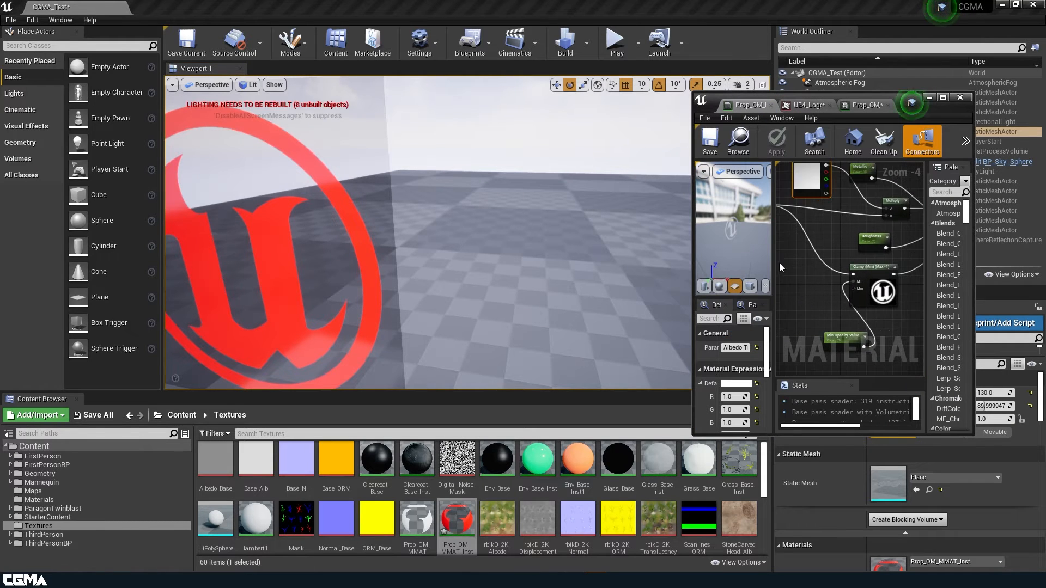
left_click(849, 283)
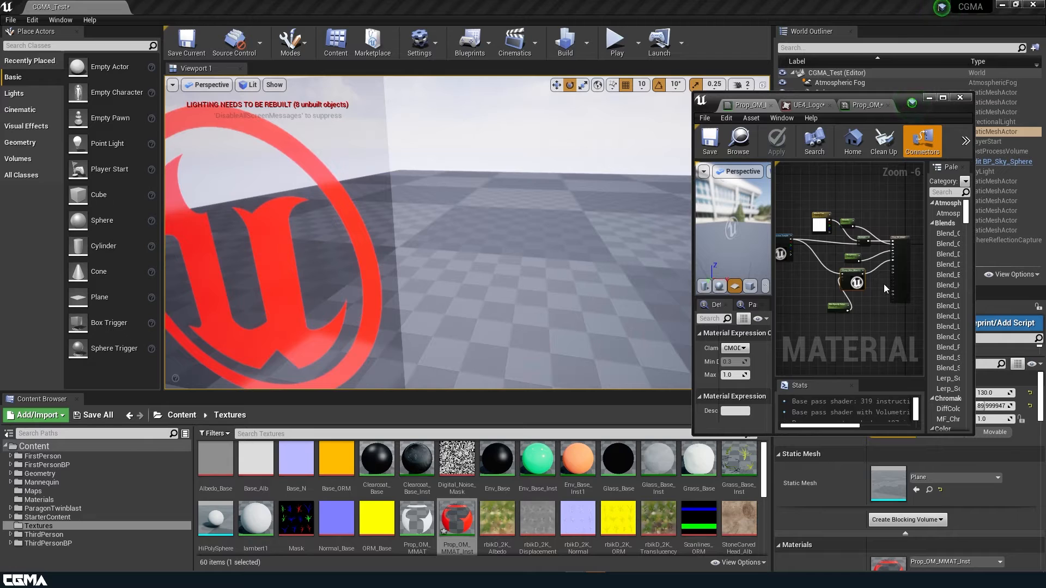
scroll(884, 283, "up", 2)
mouse_move(874, 283)
right_mouse_down()
mouse_move(845, 308)
mouse_move(893, 281)
right_mouse_up()
left_click_drag(854, 329, 885, 269)
right_click_drag(901, 273, 804, 298)
left_click_drag(795, 294, 855, 259)
right_click_drag(823, 297, 883, 284)
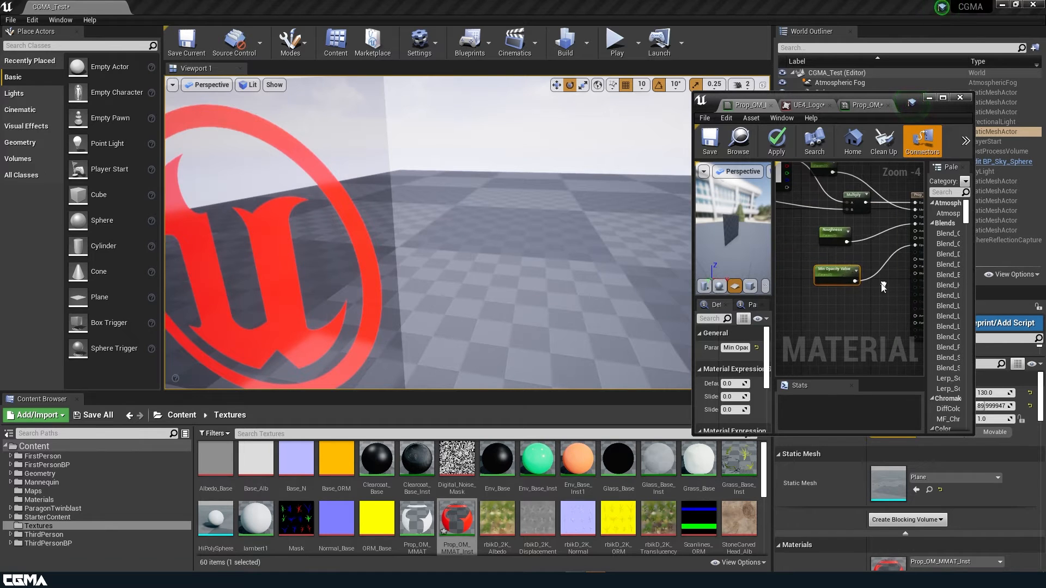
Rename the Min Opacity Value parameter to Opacity, save the material, and view the logo plane in the level from above
left_click(735, 350)
type("Opac")
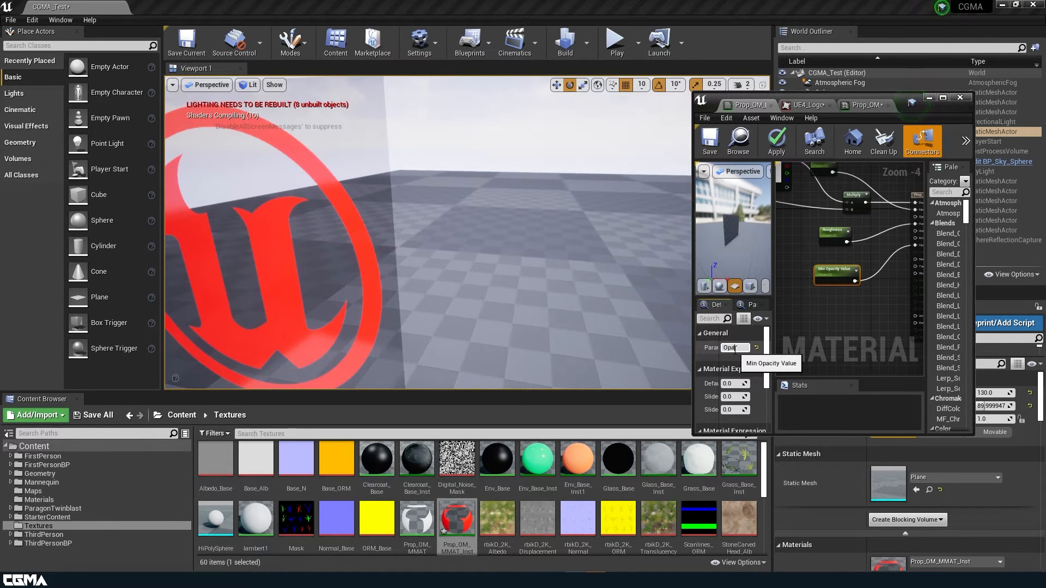
type("ity")
key("Return")
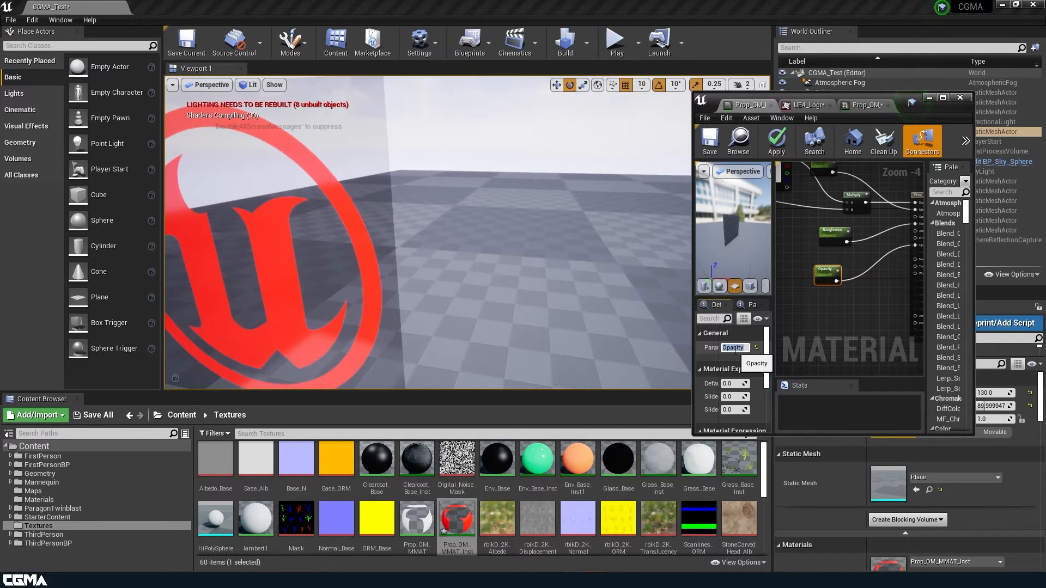
left_click(711, 136)
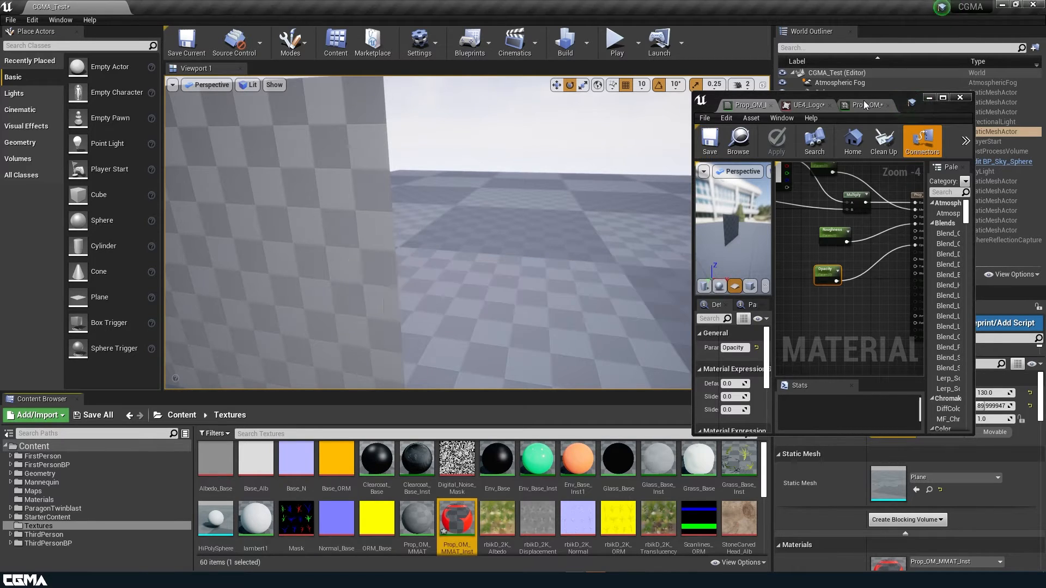
right_click_drag(390, 216, 299, 243)
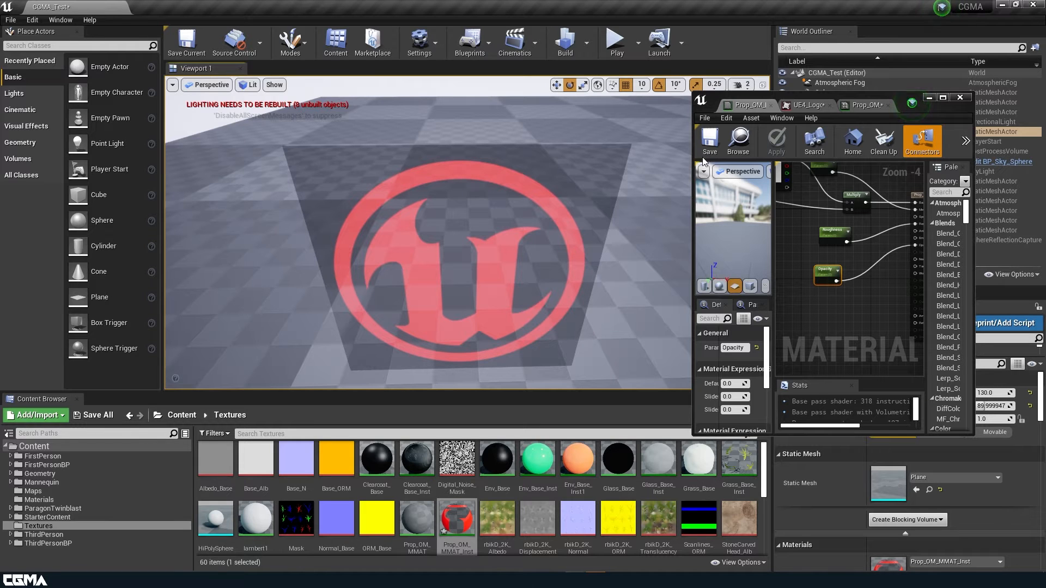
Enlarge the Prop_OM_MMAT editor to full size and examine the material's Refraction input and the preview plane
left_click(943, 97)
right_click_drag(678, 276, 740, 322)
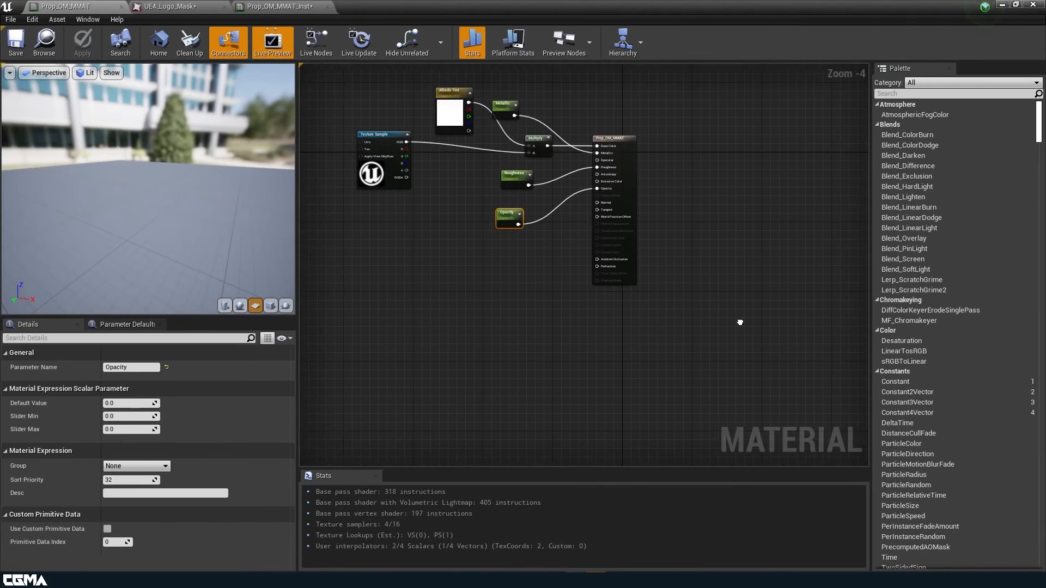
scroll(740, 323, "up", 4)
right_click_drag(532, 241, 602, 286)
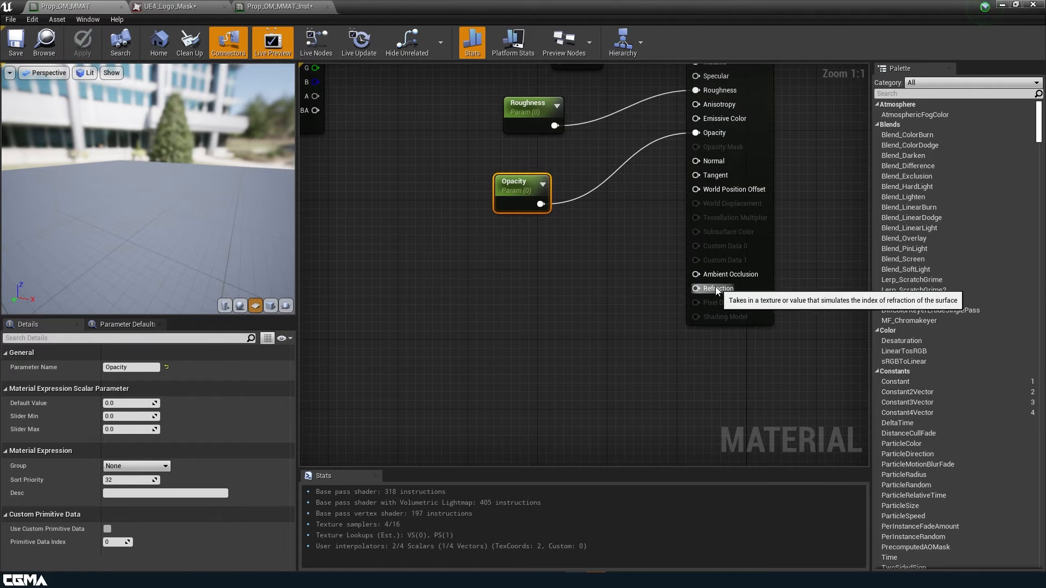
right_click_drag(542, 301, 639, 320)
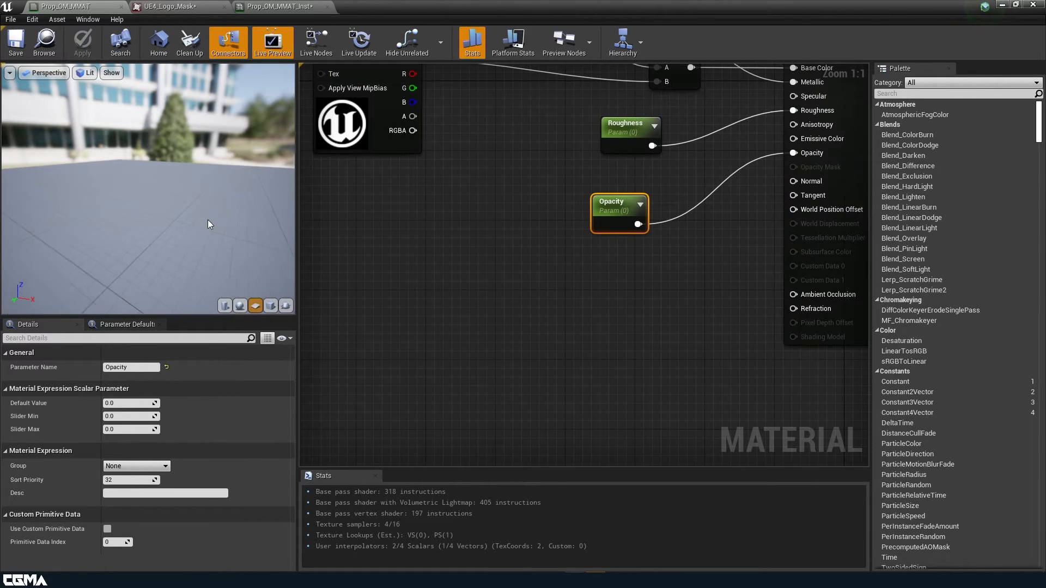
left_click_drag(178, 217, 167, 212)
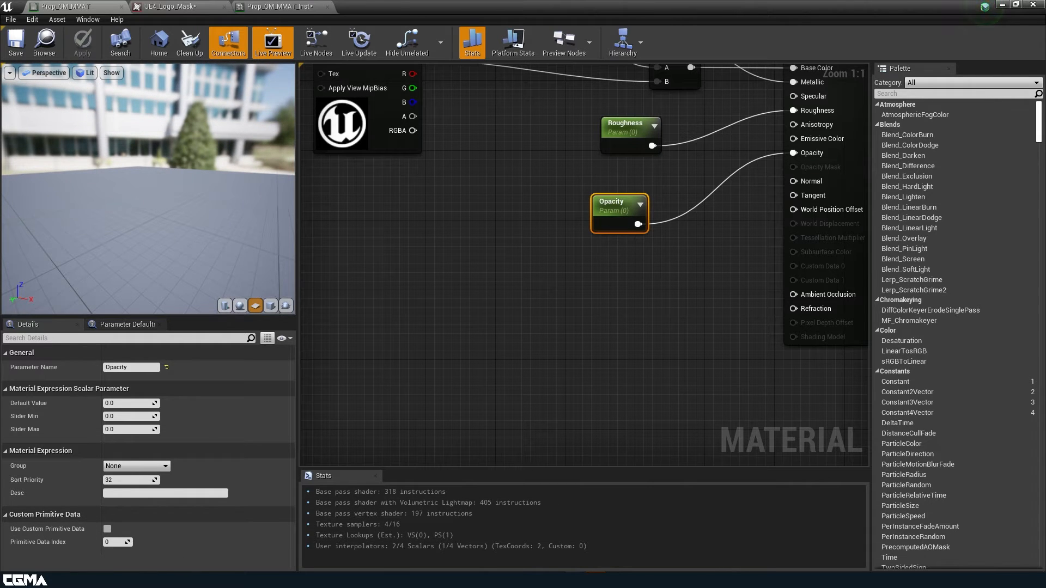
Switch to a new Chrome window and search Google Images for "glass refraction"
right_click(535, 580)
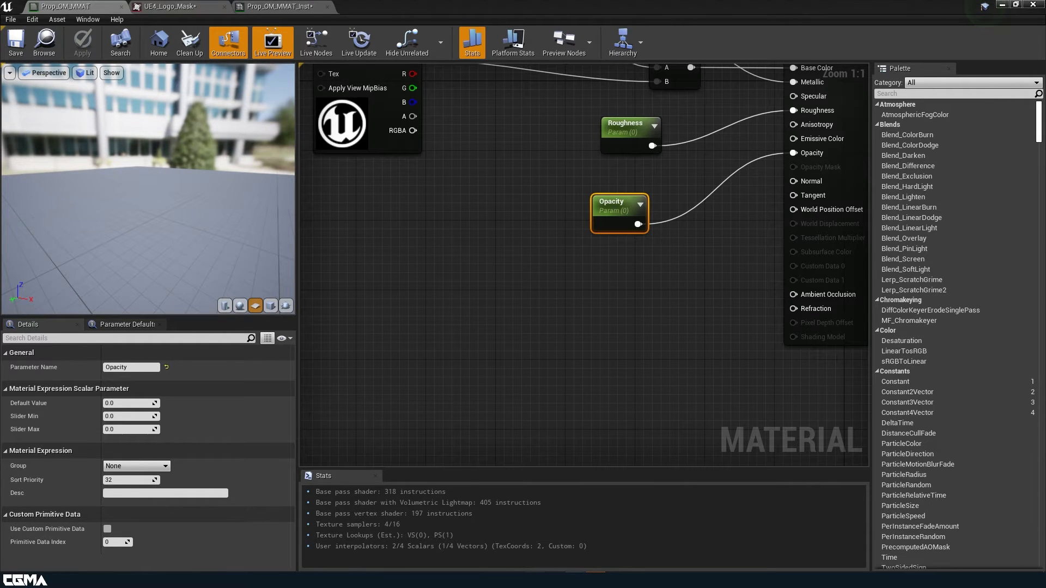
left_click(531, 531)
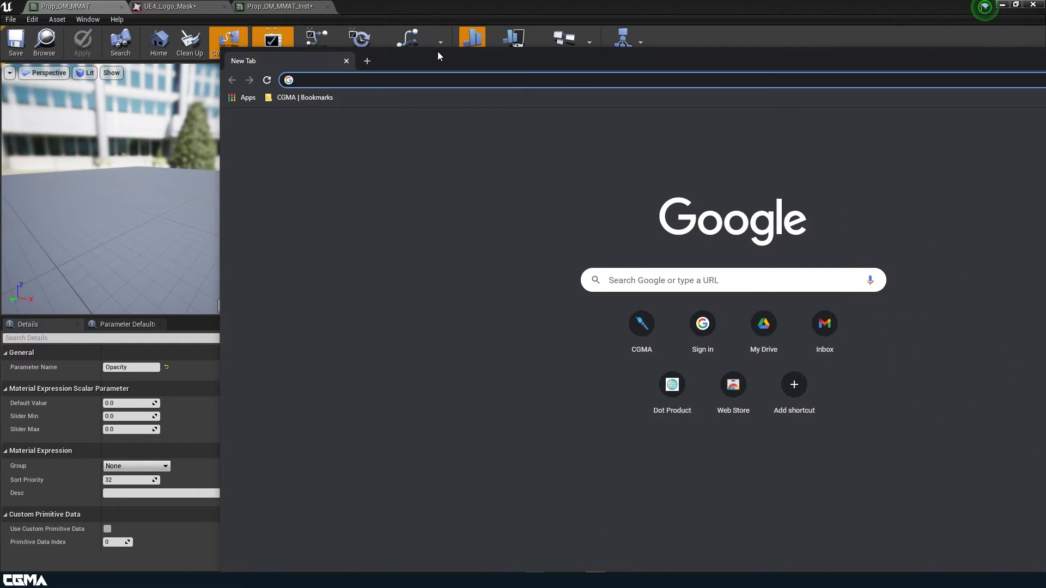
double_click(437, 51)
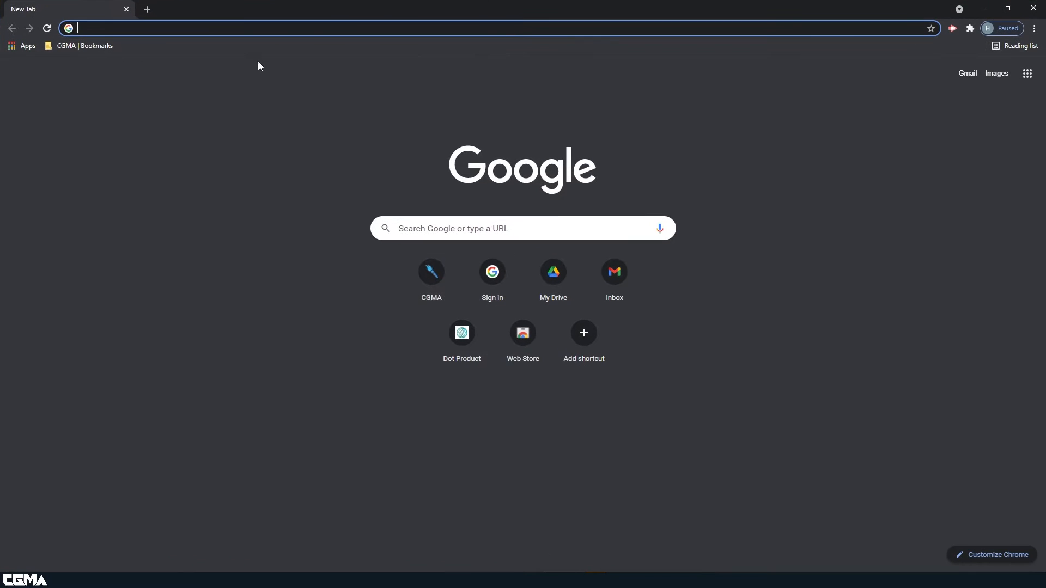
type("glass ref")
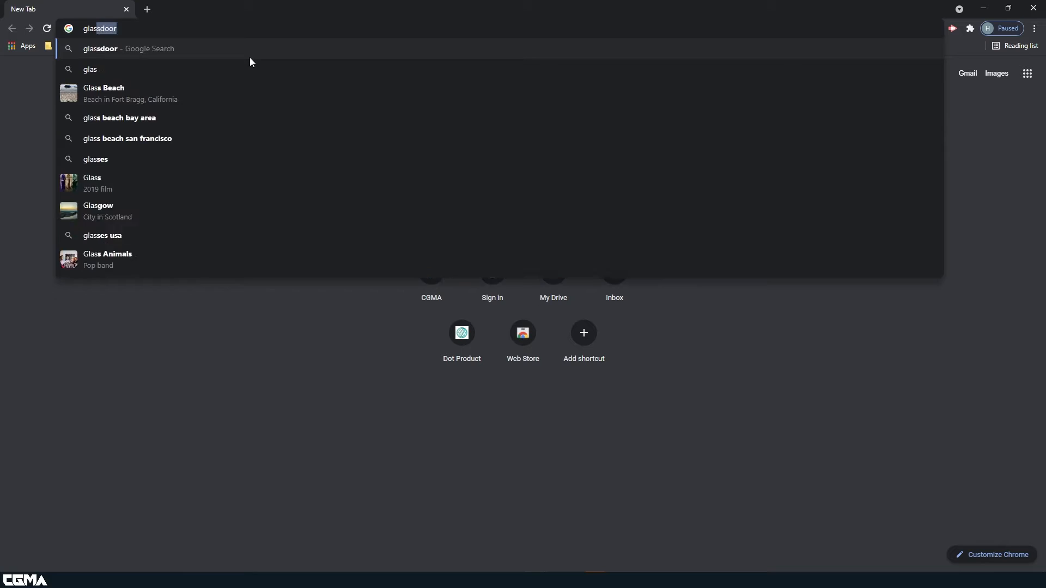
type("ractio")
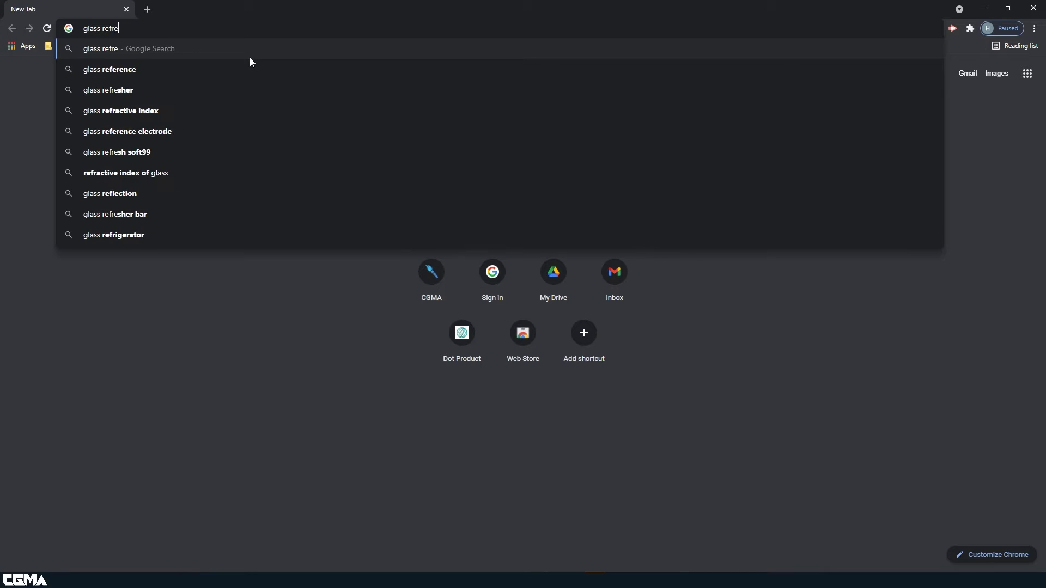
type("n")
key("Return")
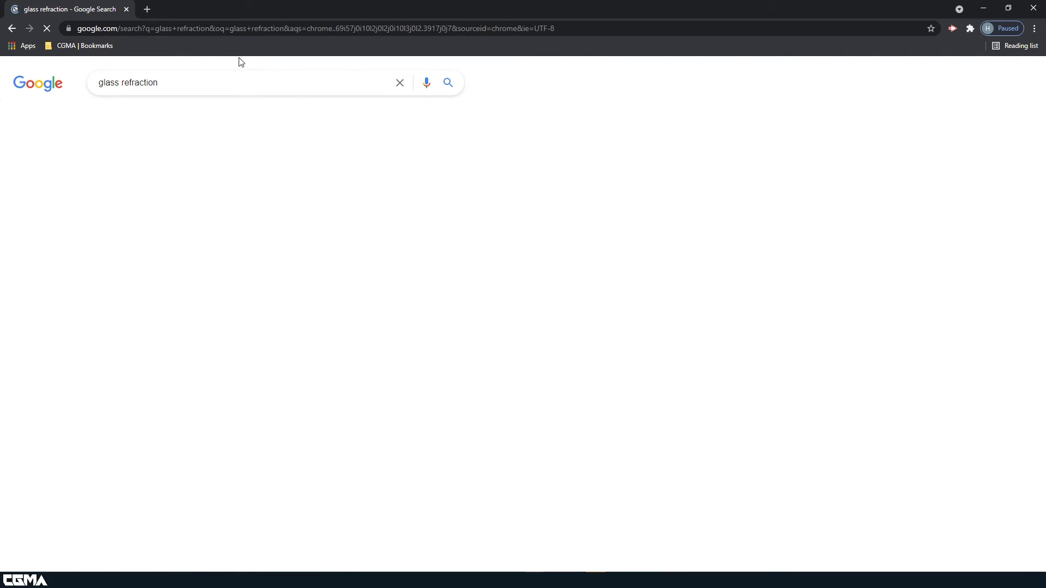
left_click(153, 123)
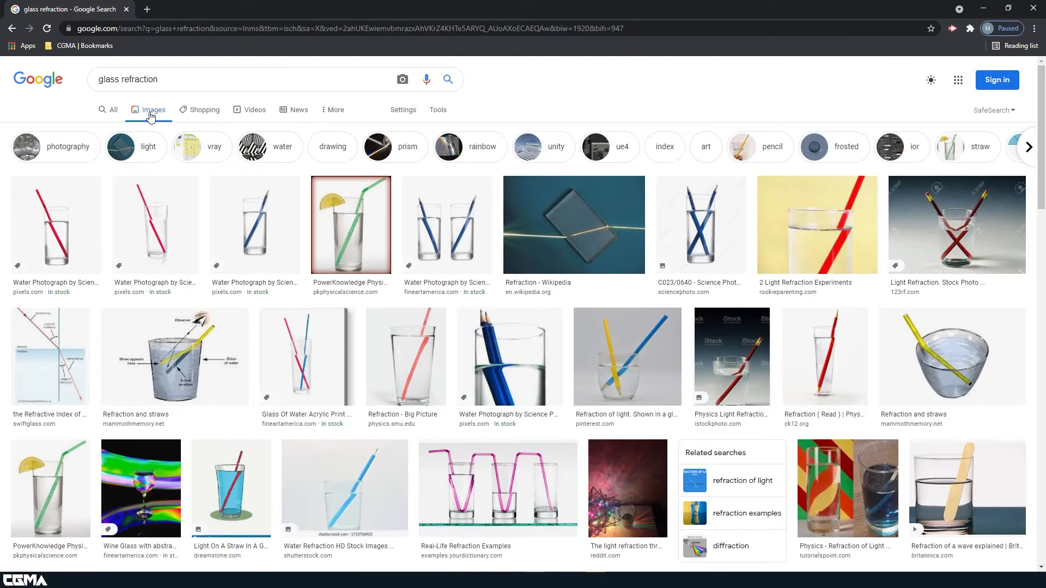
Examine the reference photos of a green straw in a glass, light through a glass block, and a red straw in a glass
left_click(335, 226)
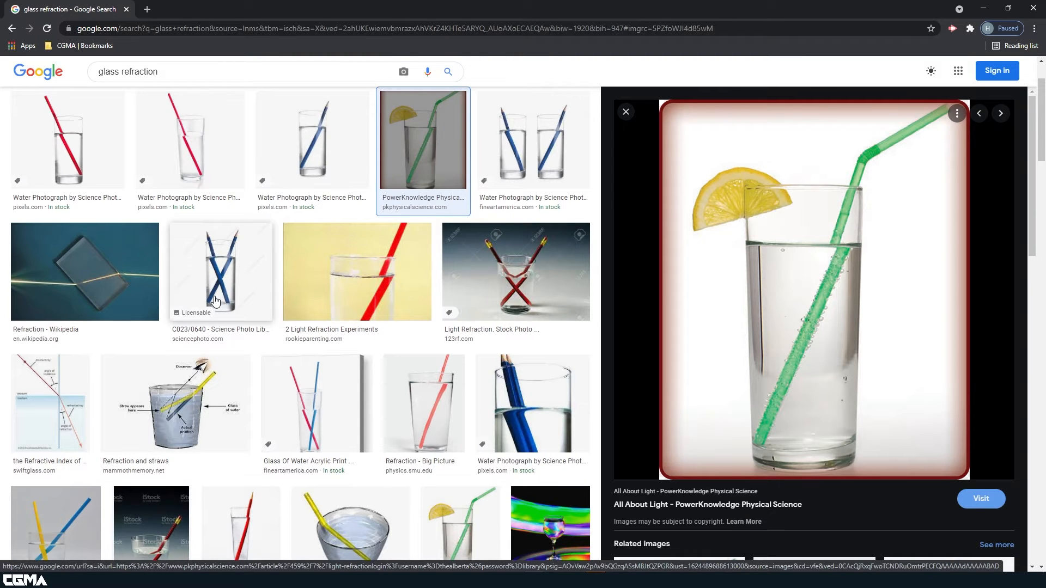
left_click(106, 249)
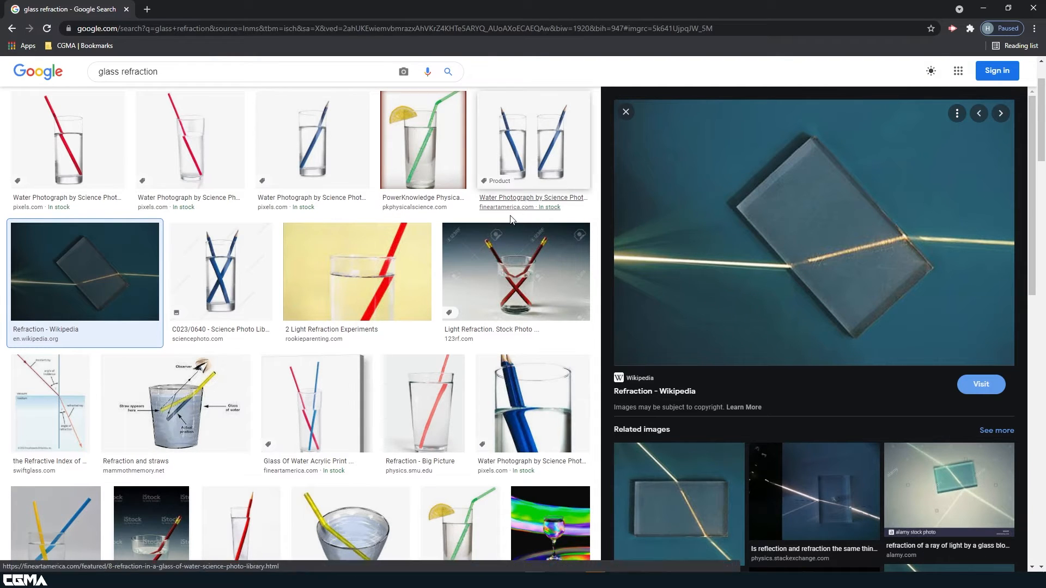
left_click(401, 266)
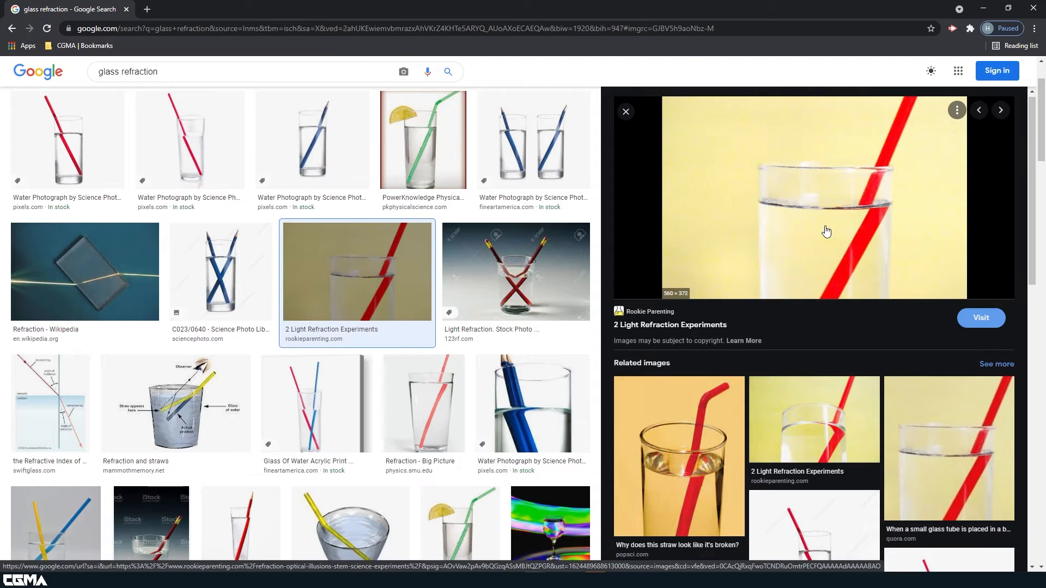
scroll(822, 224, "down", 2)
scroll(824, 223, "up", 2)
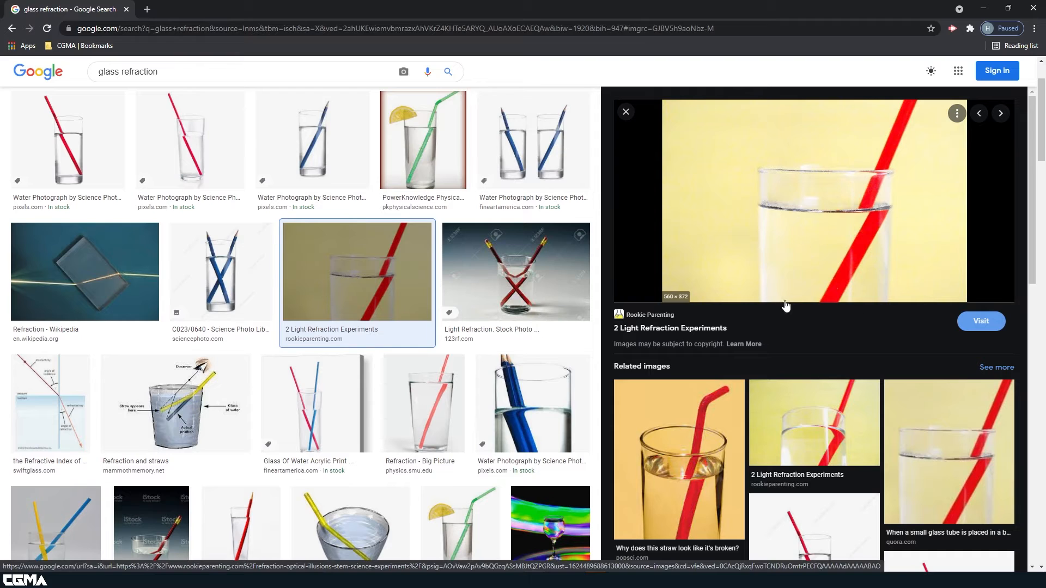
scroll(844, 226, "down", 3)
scroll(846, 218, "up", 3)
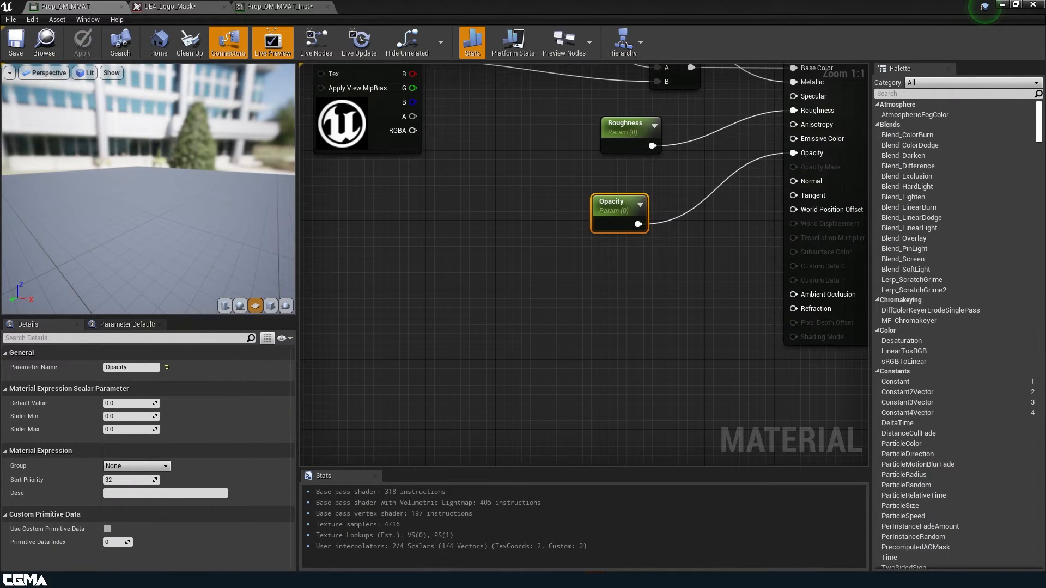
Switch back to the Prop_OM_MMAT graph in Unreal Editor and preview the material on a cube seen from an angle
right_click_drag(685, 289, 602, 307)
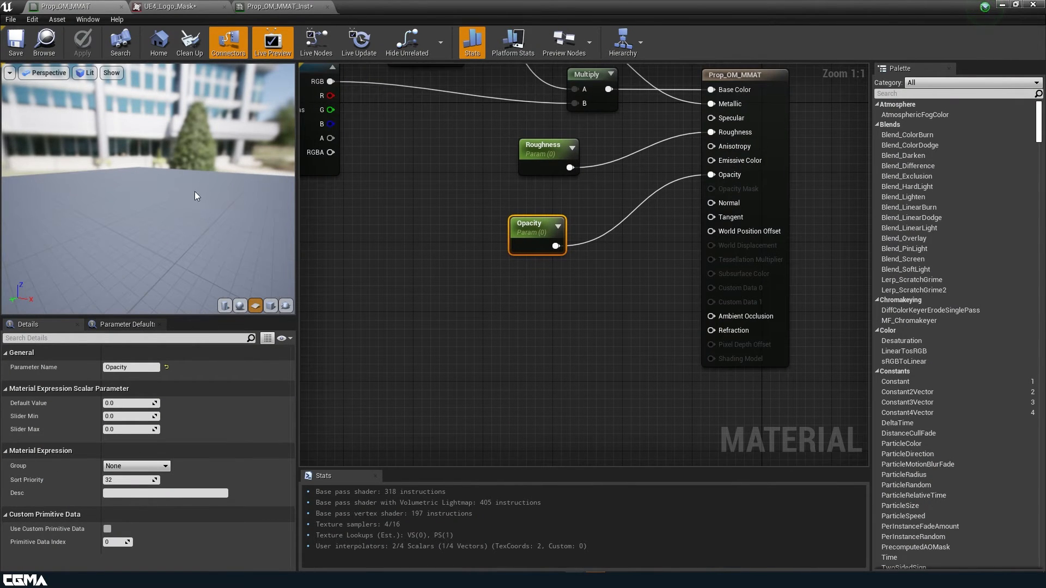
left_click(270, 306)
left_click_drag(206, 231, 163, 262)
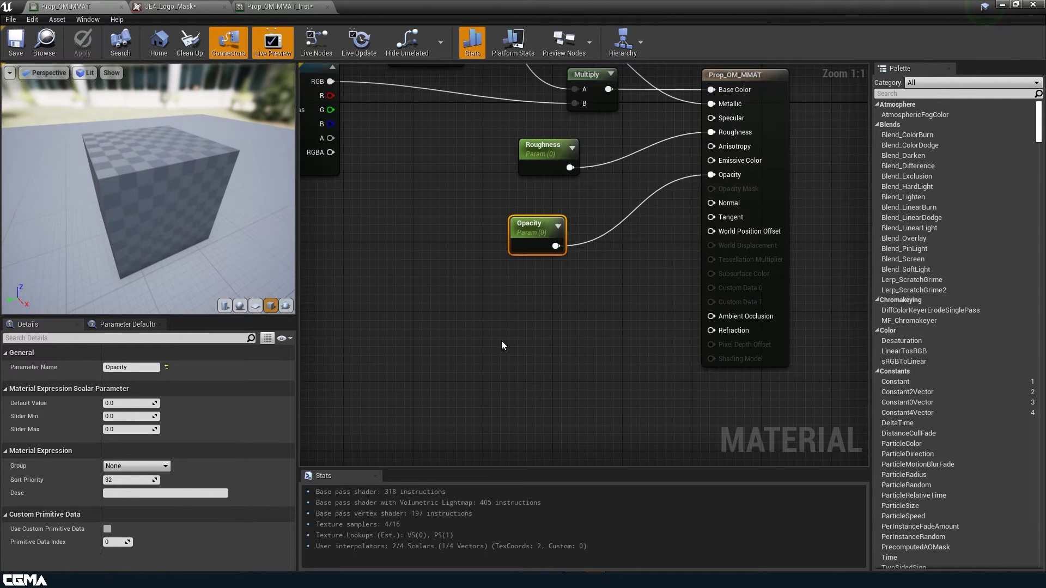
Add a Fresnel node to the material graph and place it just below the Opacity parameter
right_click(522, 320)
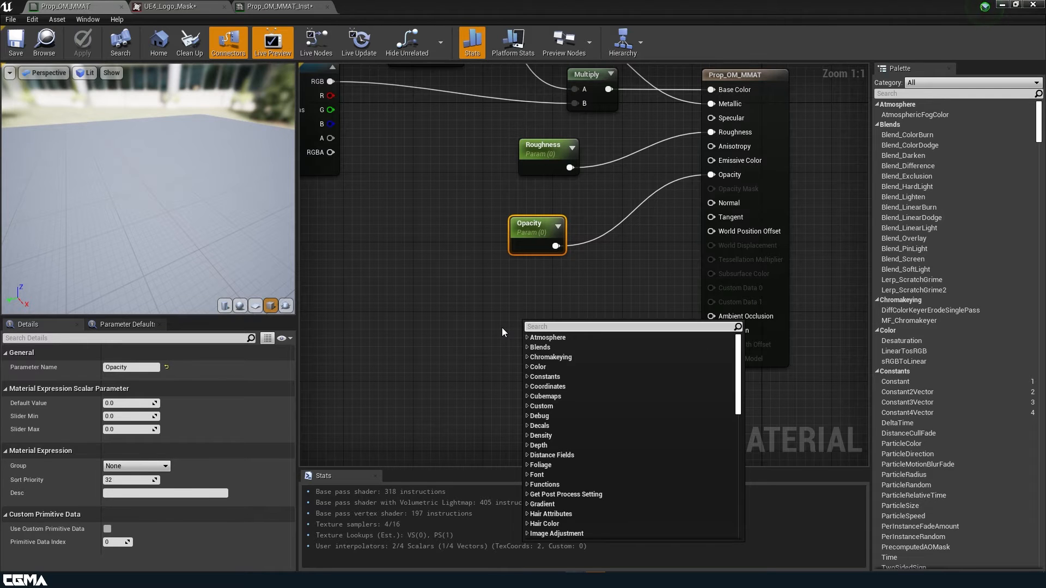
type("fresn")
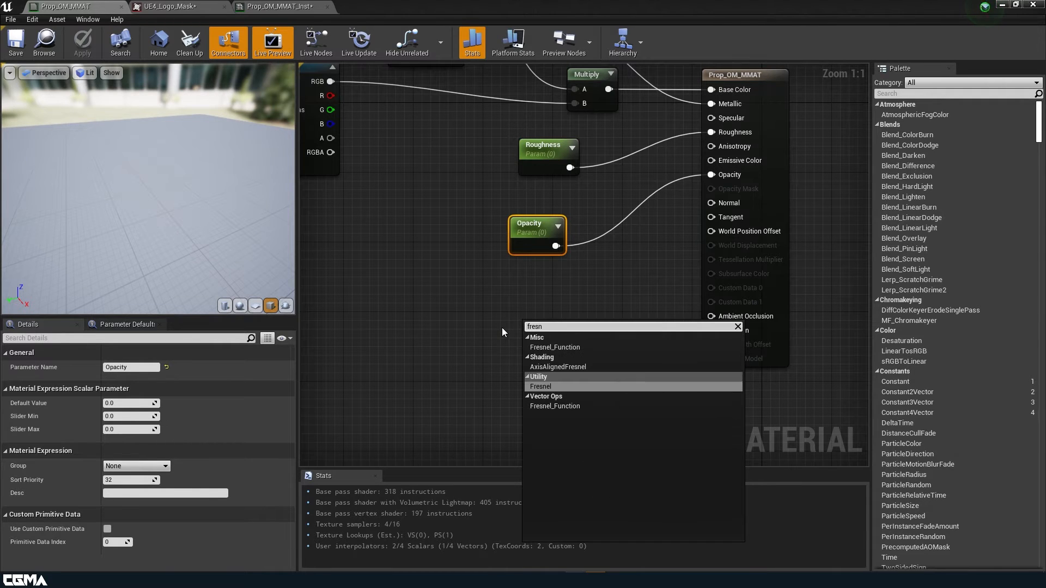
left_click(562, 386)
left_click_drag(580, 338, 550, 296)
Place a Fresnel_Function node below the Fresnel node to examine its inputs, and delete it
right_click(509, 411)
type("fresn")
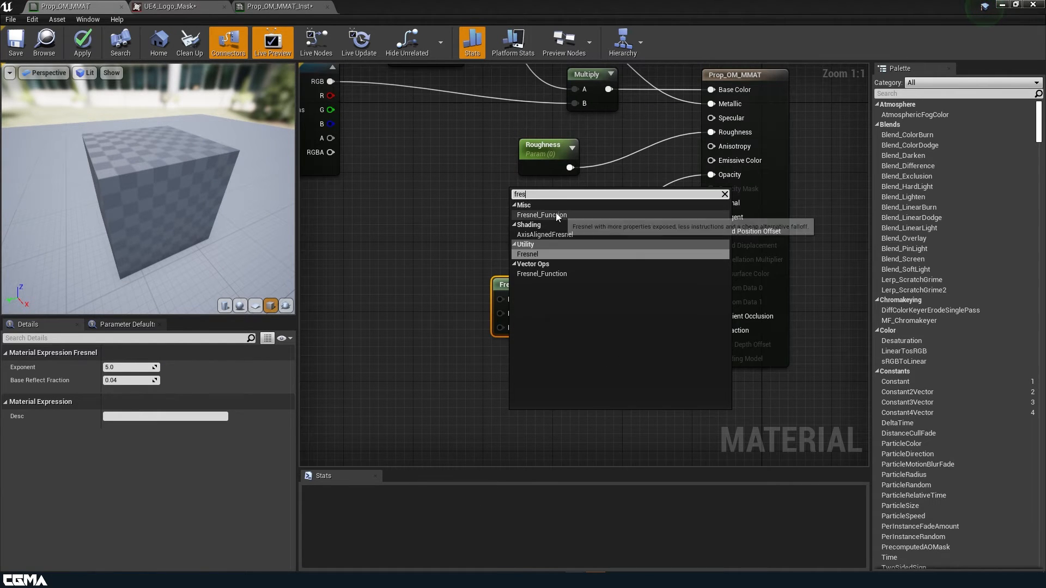
left_click(556, 213)
left_click_drag(597, 420, 545, 371)
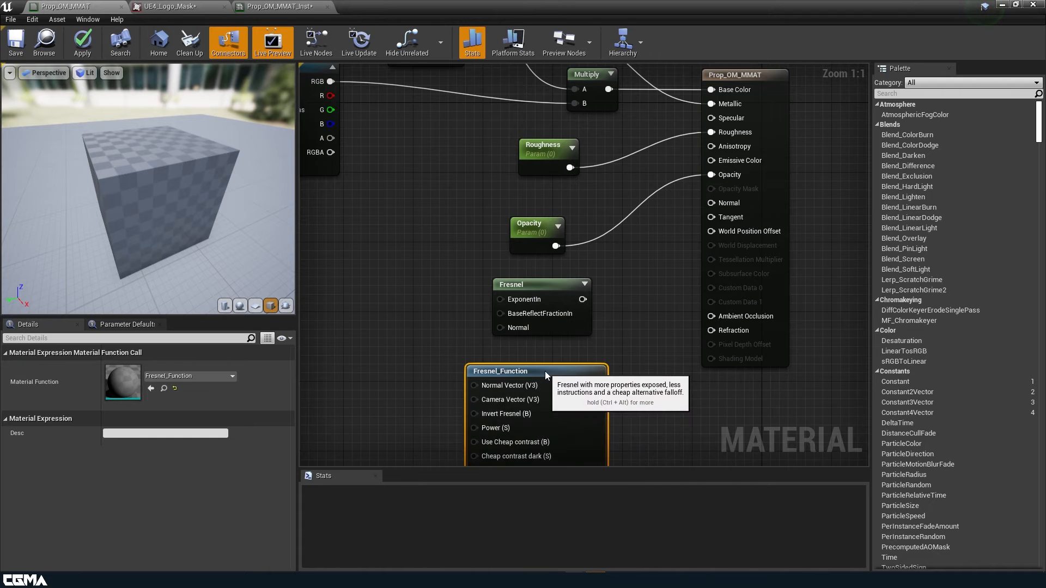
scroll(577, 391, "down", 2)
scroll(678, 355, "up", 2)
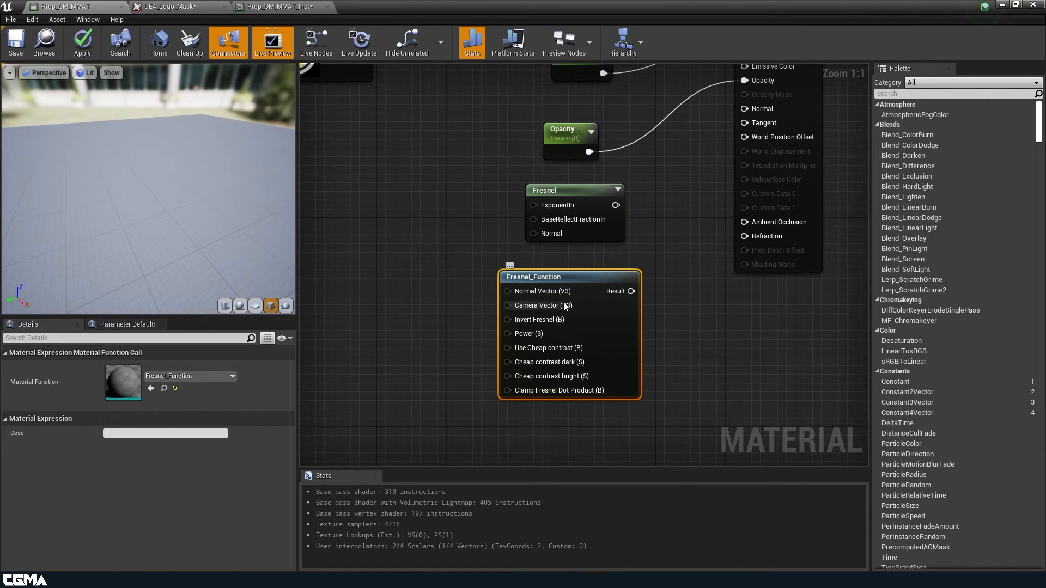
mouse_move(539, 306)
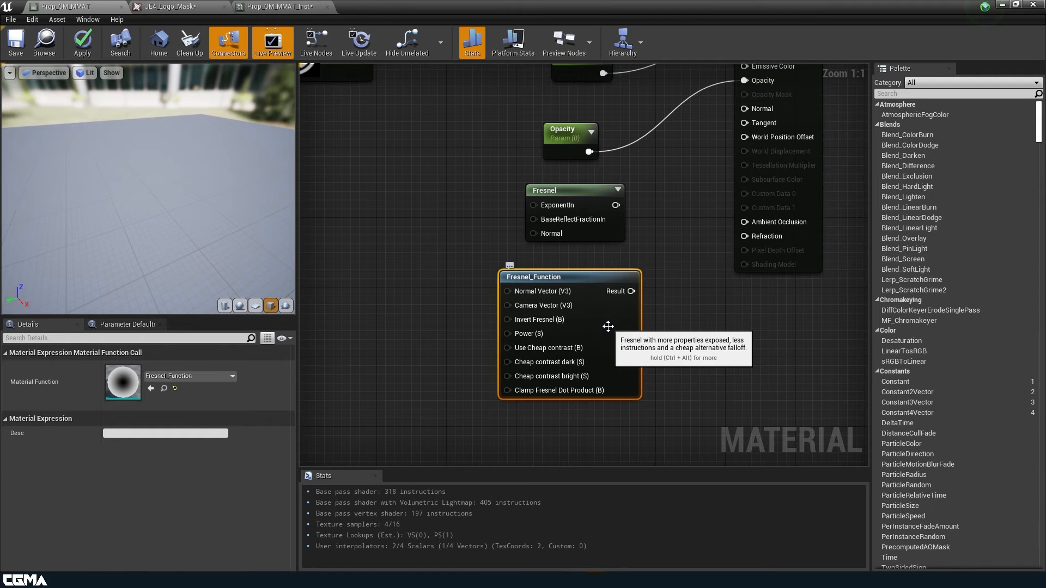
key("Delete")
Add a Constant node feeding the Fresnel node's ExponentIn and connect the Fresnel output to the material's Refraction input
right_click_drag(461, 258, 518, 352)
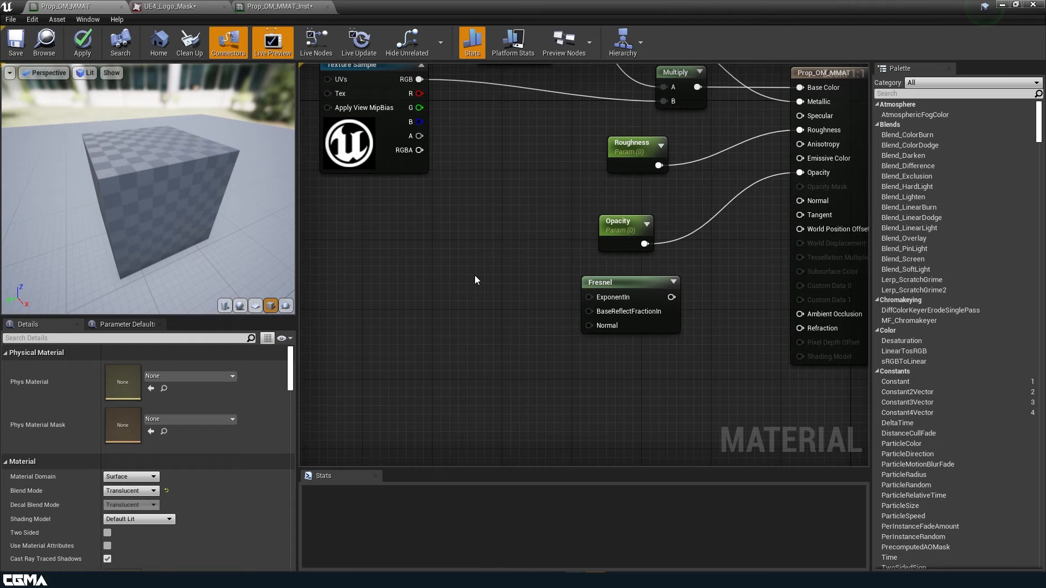
right_click_drag(585, 342, 595, 374)
right_click_drag(577, 316, 480, 313)
left_click(481, 303)
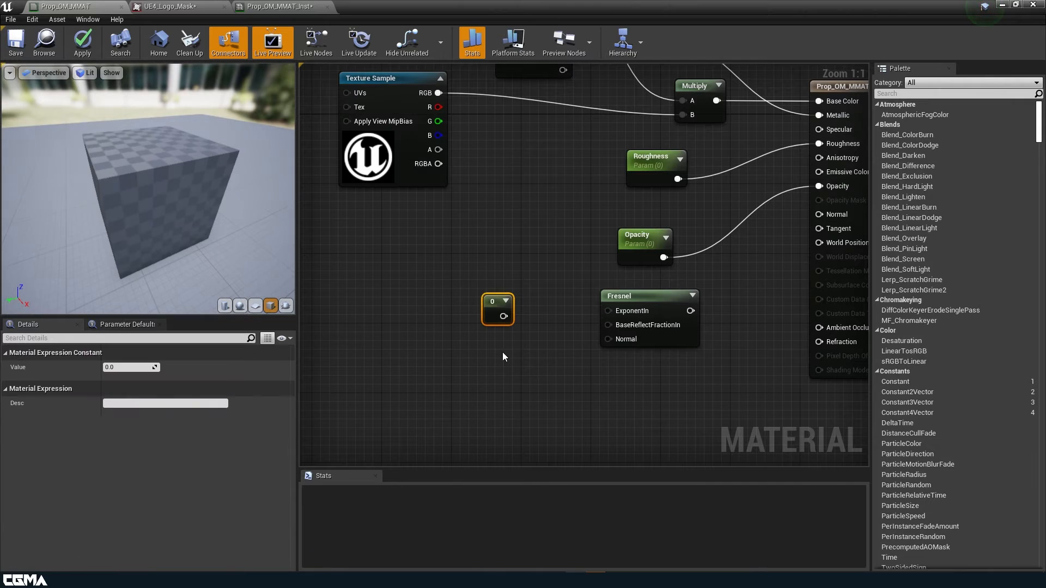
right_click_drag(550, 383, 479, 357)
left_click_drag(431, 294, 537, 288)
left_click_drag(624, 288, 747, 319)
right_click_drag(539, 344, 694, 368)
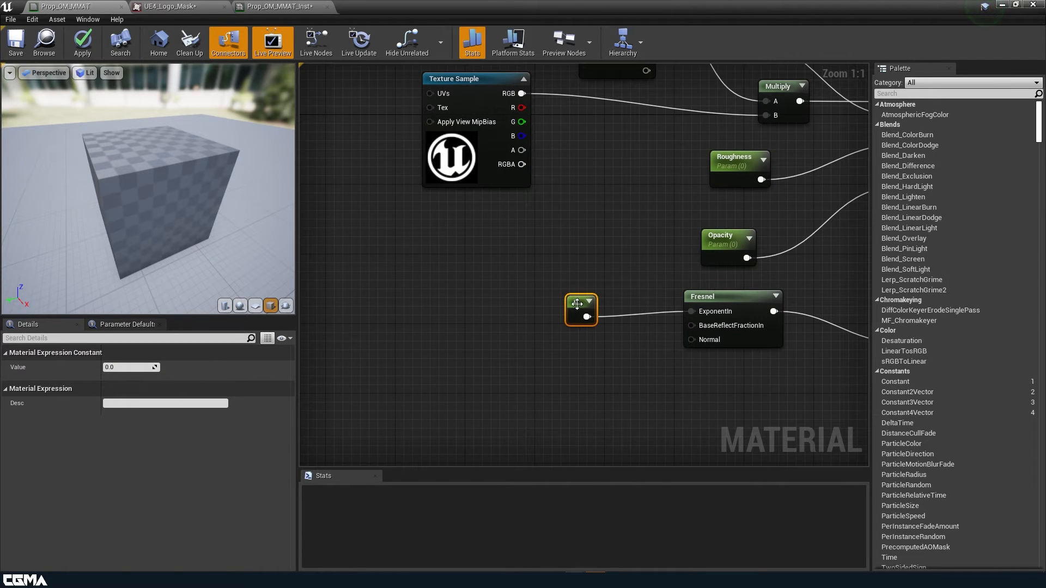
Convert the Fresnel node's constant to a parameter named Fresnel Strength, and apply and save the material
right_click(577, 304)
left_click(620, 346)
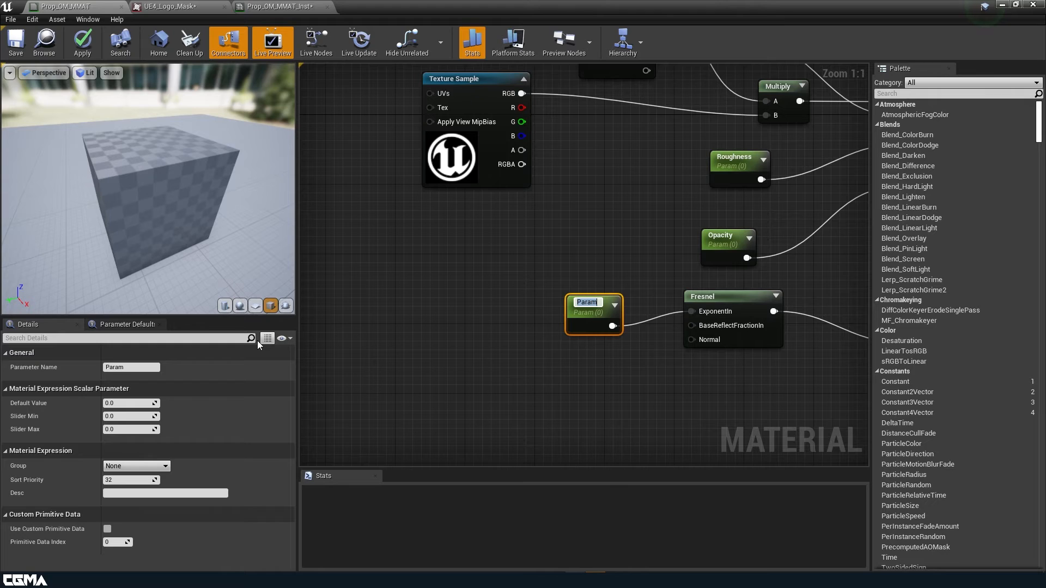
type("Fresnel Str")
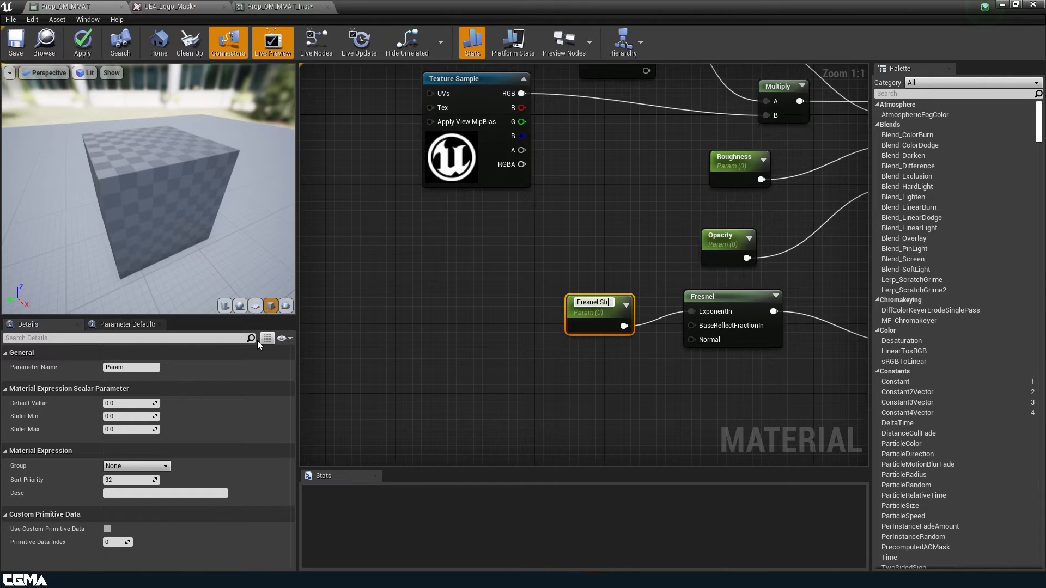
type("ength")
key("Return")
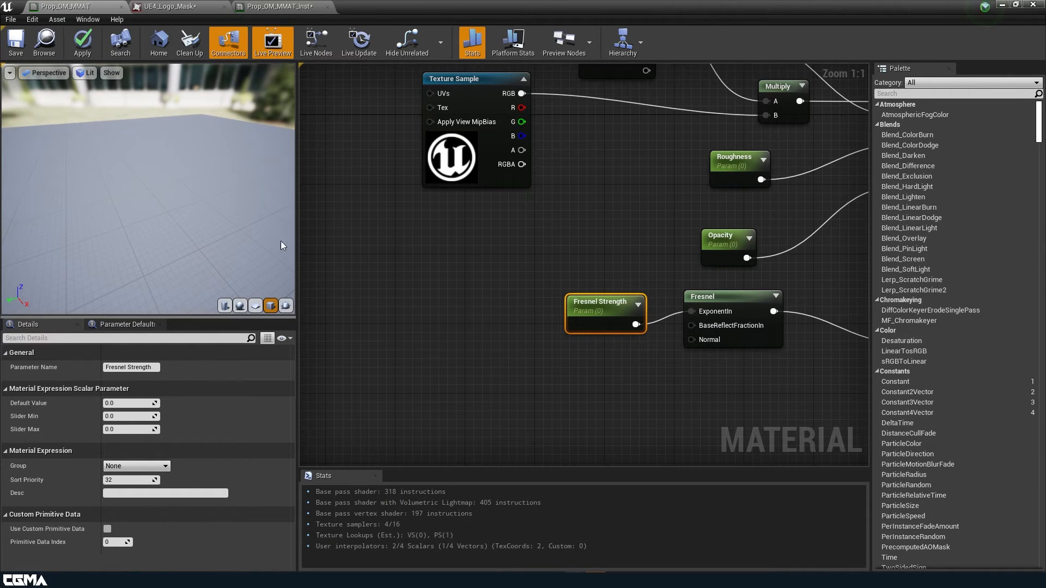
left_click(82, 43)
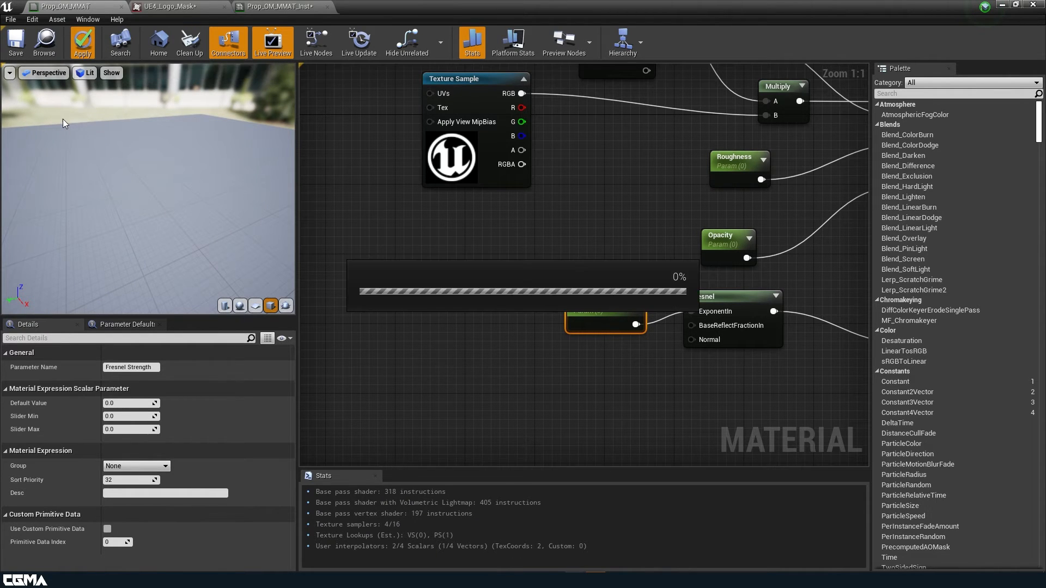
left_click(15, 42)
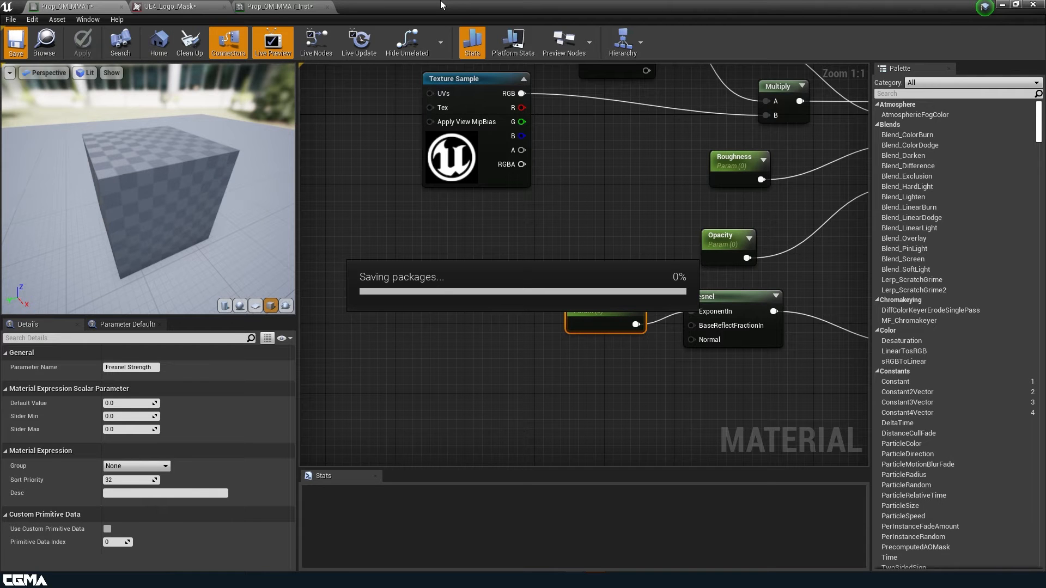
Move the editor window aside, enable the Fresnel Strength override in Prop_OM_MMAT_Inst, and view the logo plane in the level
left_click_drag(442, 5, 879, 29)
mouse_move(440, 304)
left_mouse_down("alt")
mouse_move(507, 267)
mouse_move(523, 278)
mouse_move(441, 303)
left_mouse_up("alt")
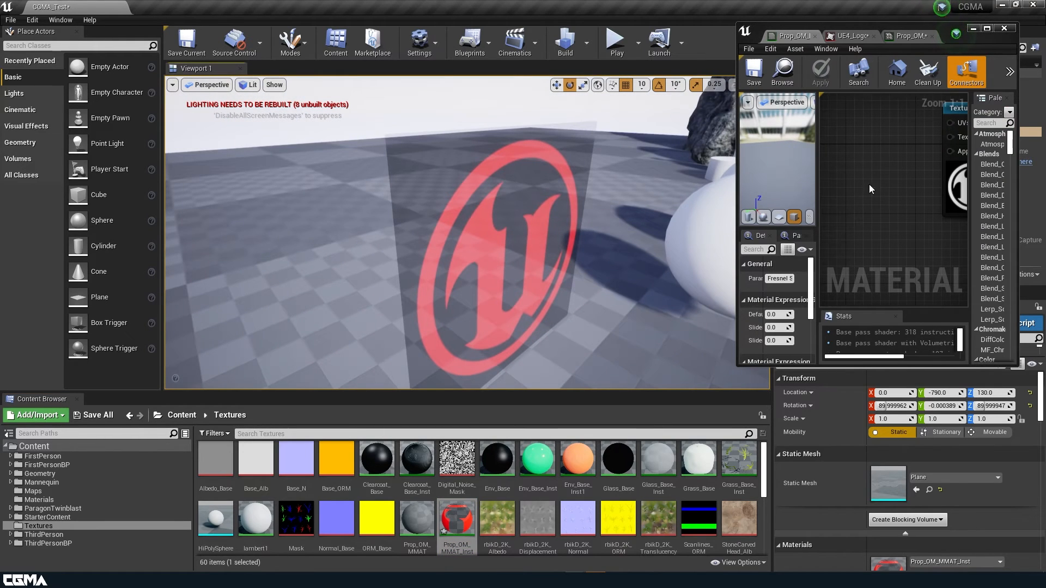
left_click(908, 36)
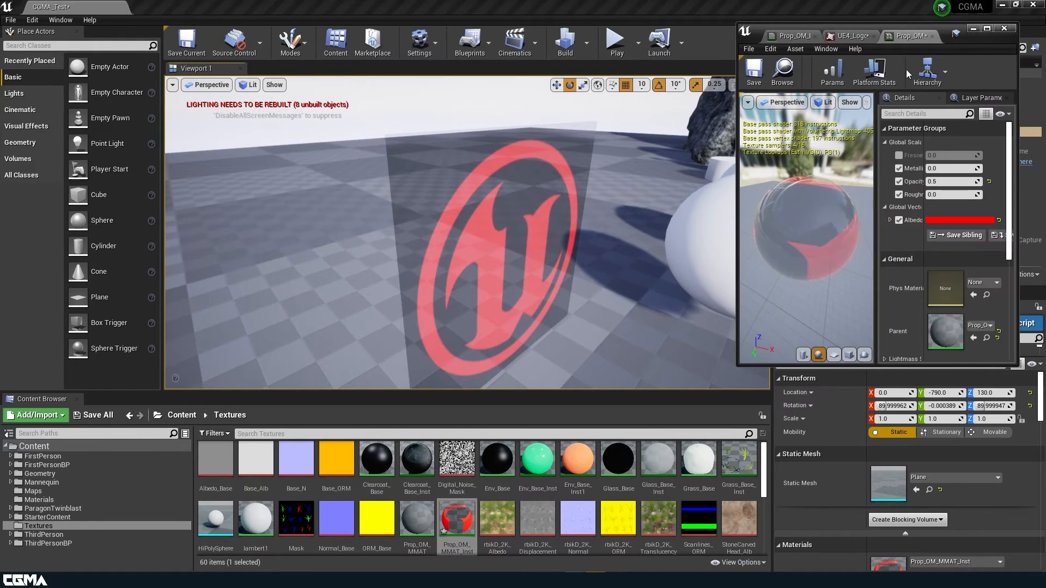
left_click(901, 154)
left_click_drag(510, 244, 485, 253, "alt")
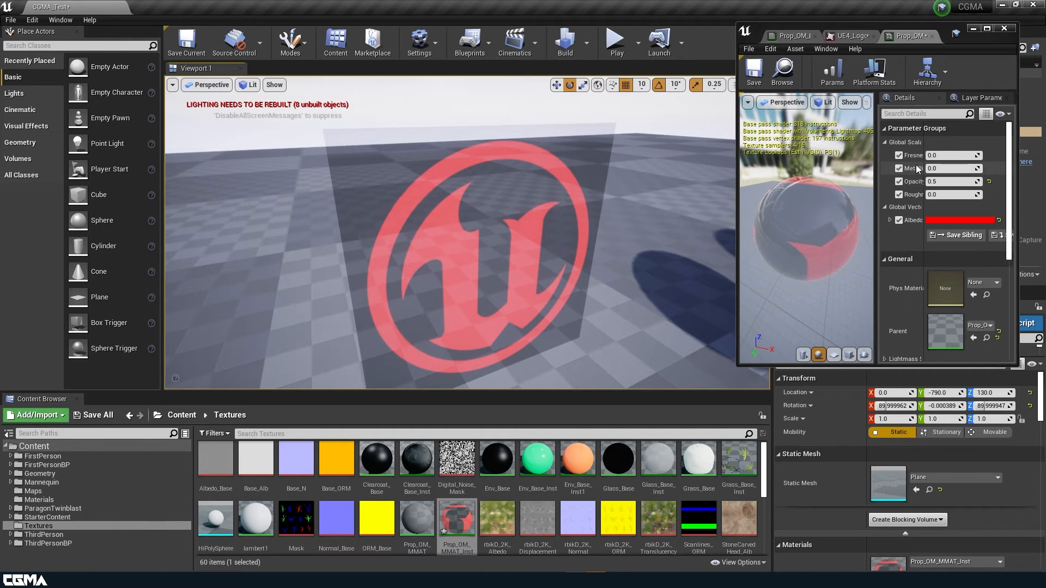
Set Fresnel Strength to 0.1 in the material instance and inspect the logo plane's refraction from several angles
left_click(942, 156)
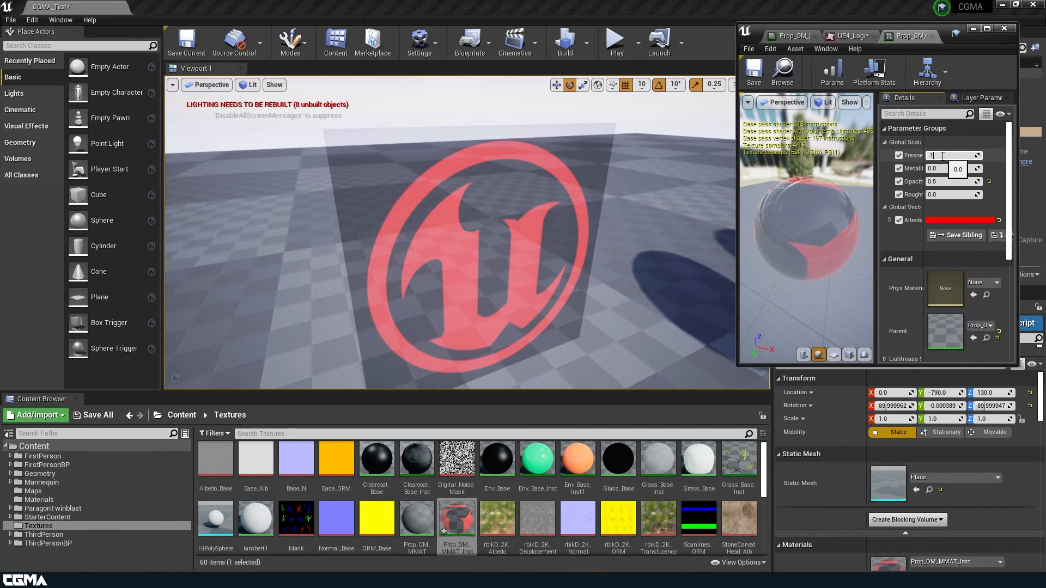
key("Return")
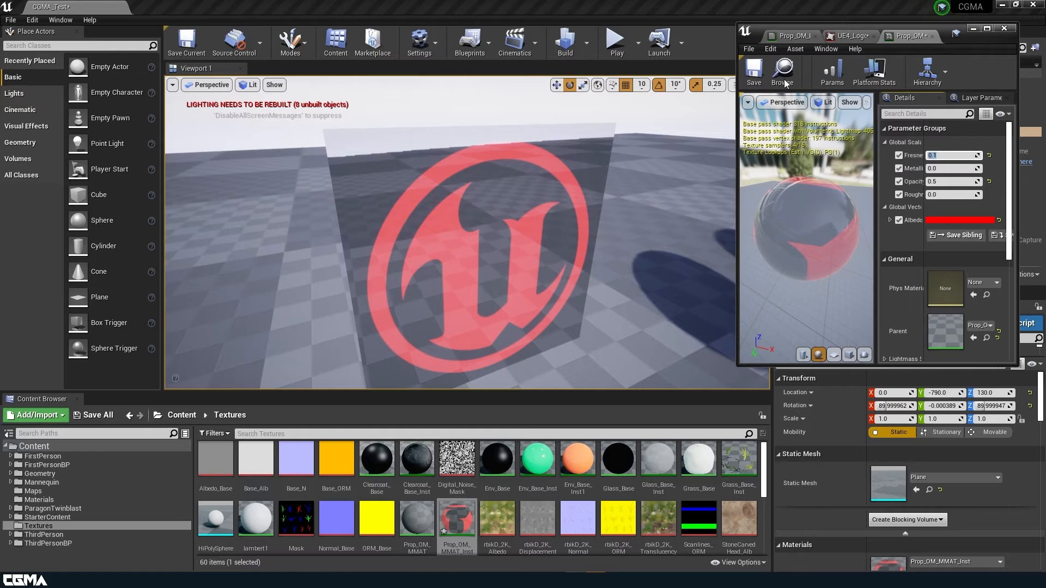
left_click_drag(450, 145, 386, 125, "alt")
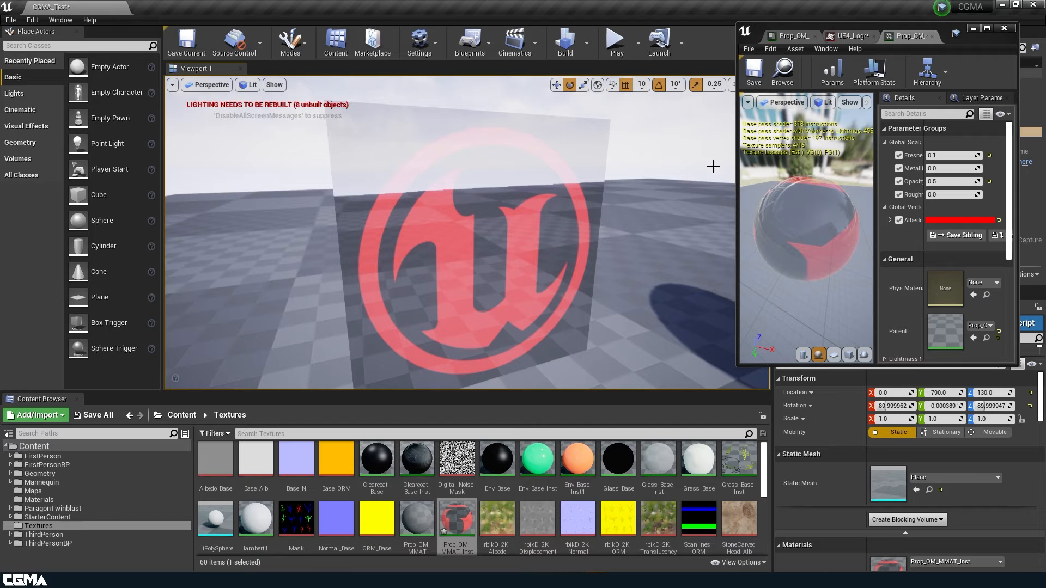
mouse_move(599, 264)
left_mouse_down("alt")
mouse_move(611, 300)
mouse_move(599, 263)
left_mouse_up("alt")
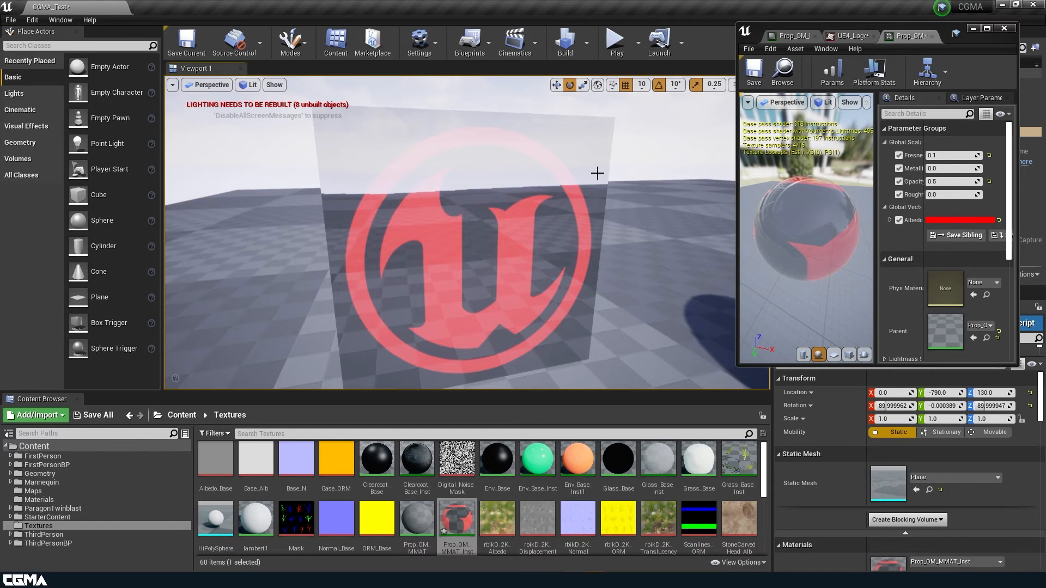
left_click_drag(498, 264, 469, 259, "alt")
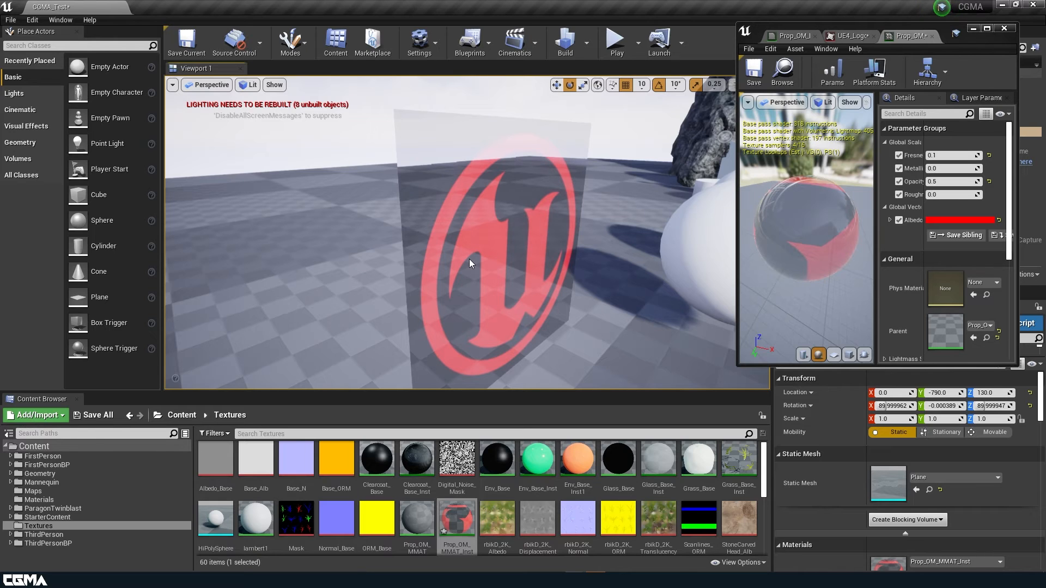
mouse_move(561, 234)
right_mouse_down()
mouse_move(605, 235)
mouse_move(569, 234)
right_mouse_up()
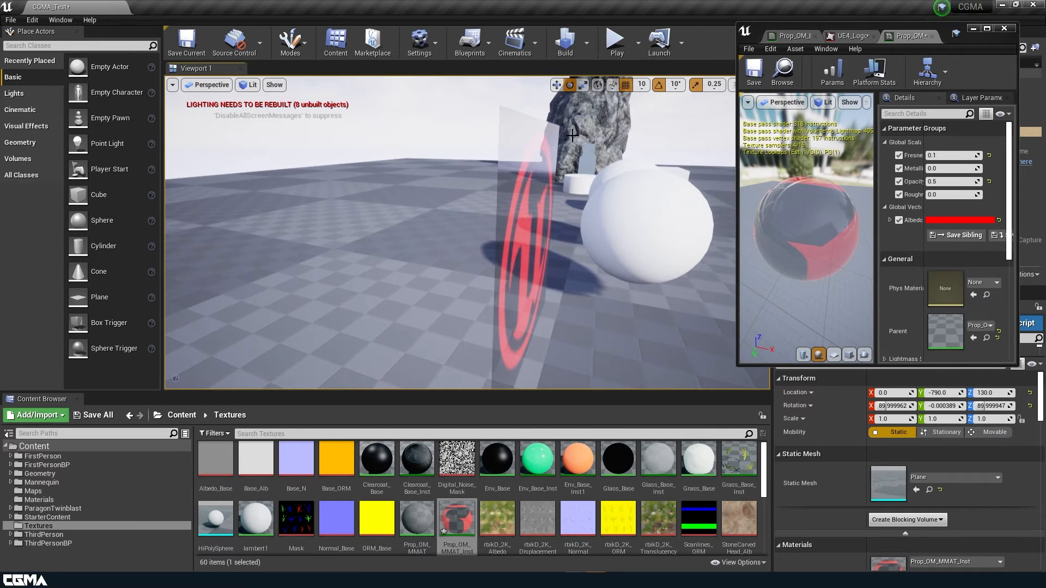
right_click_drag(563, 236, 479, 246)
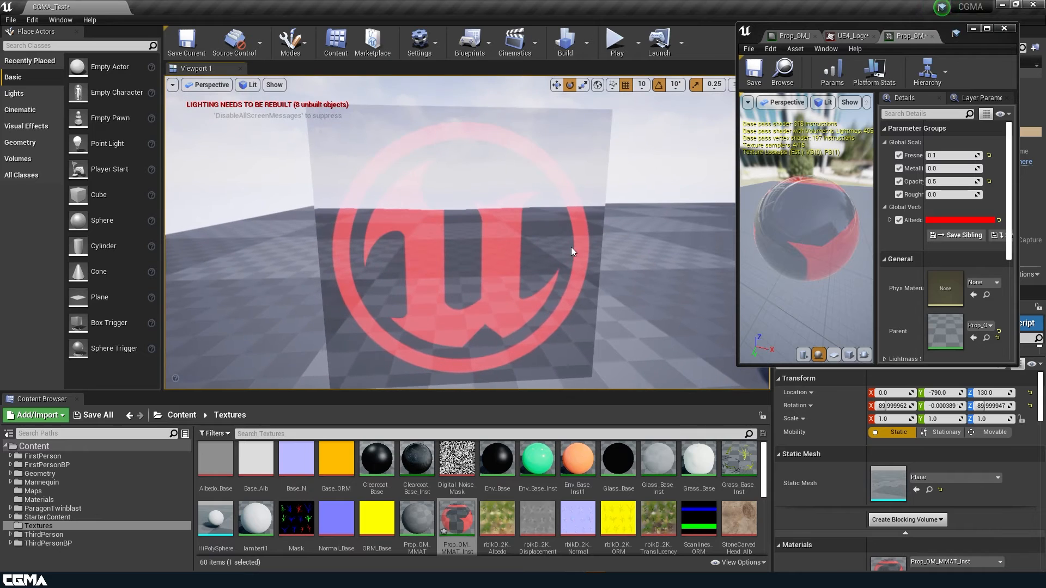
Try Fresnel Strength values of 0.2 and 0.5 in the instance and view the logo plane in the level
left_click(956, 156)
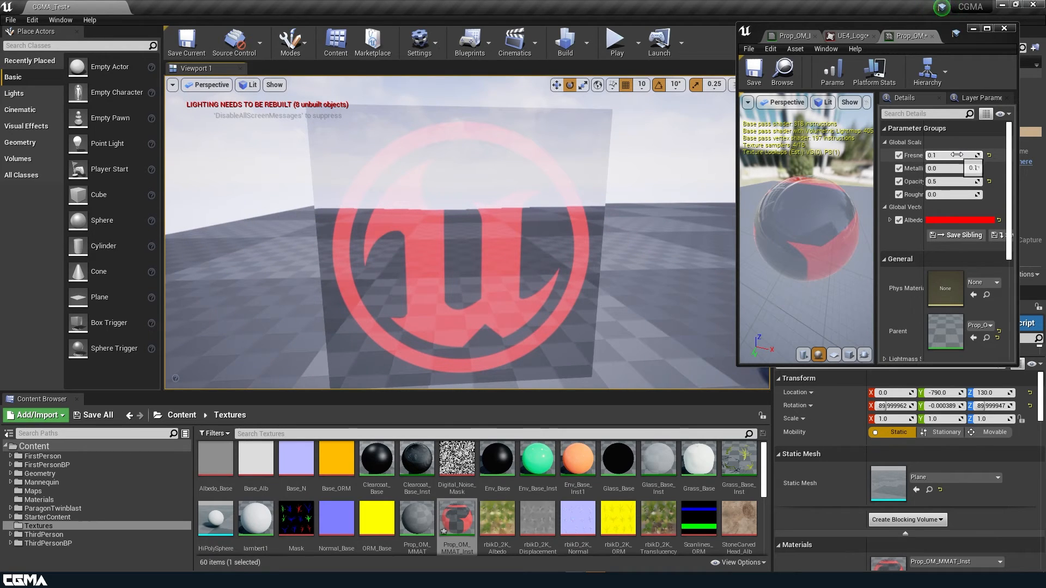
type("0.2")
key("Return")
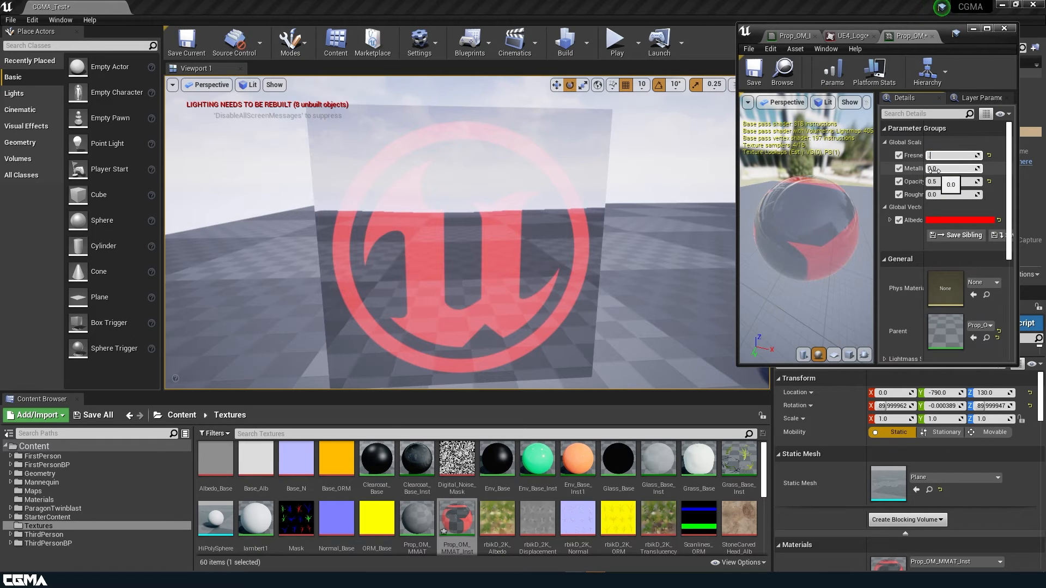
key("Return")
right_click_drag(490, 250, 528, 256)
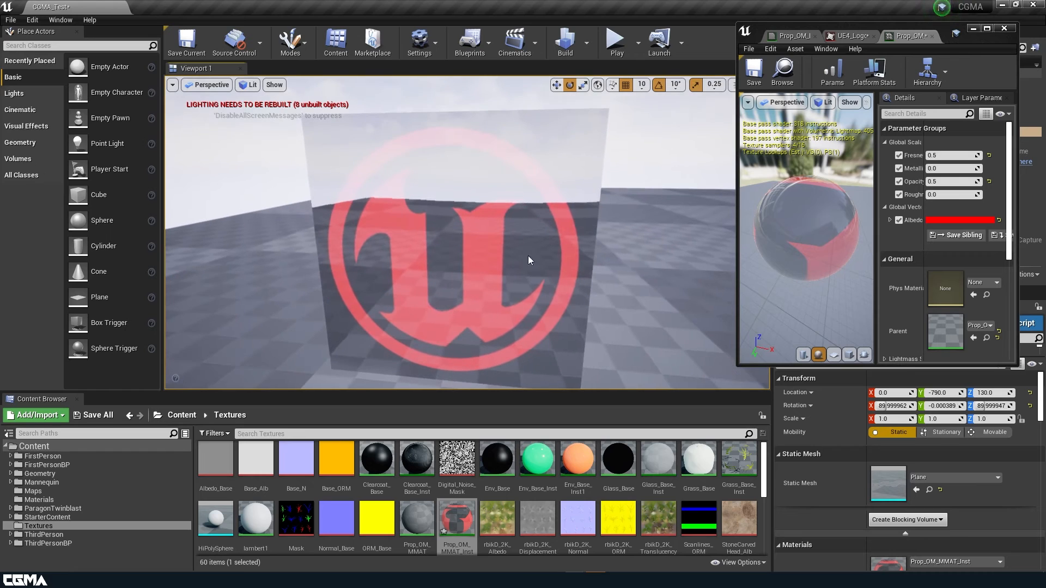
Open the Prop_OM_MMAT graph and move the Fresnel Strength node up and away from the space below it
left_click(848, 36)
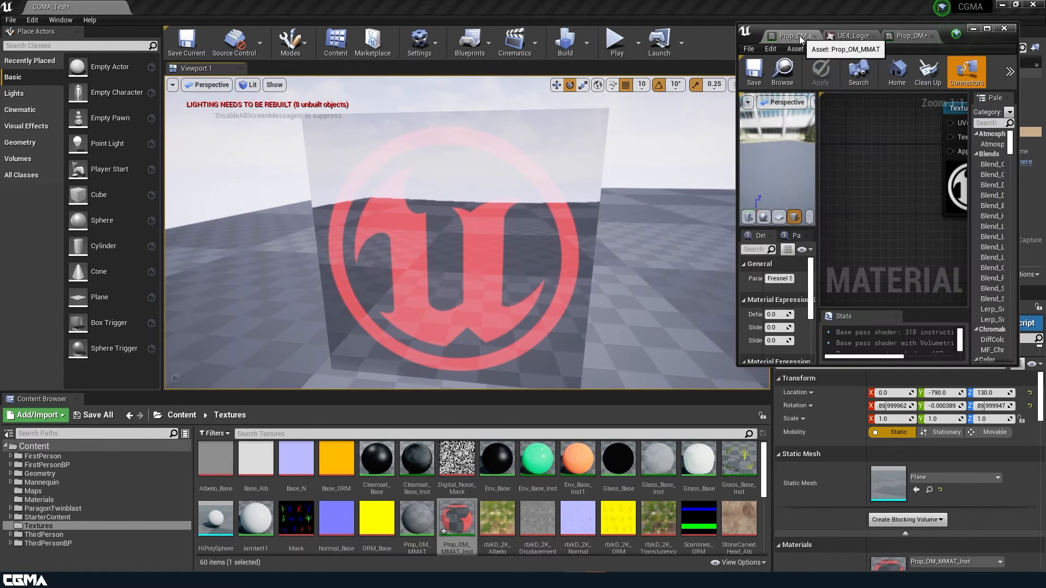
right_click_drag(896, 212, 821, 128)
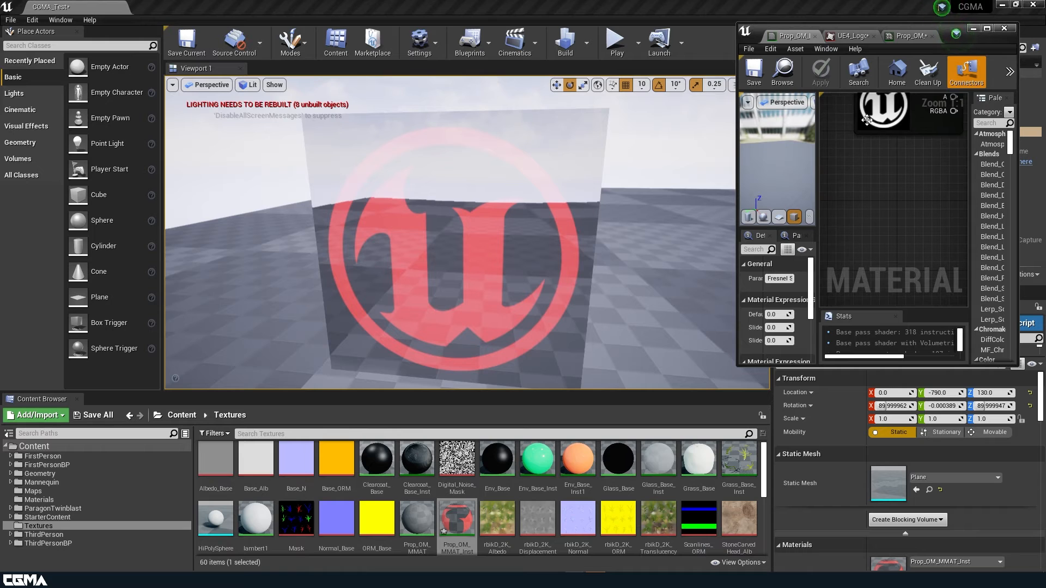
scroll(884, 153, "down", 1)
right_click_drag(920, 182, 871, 97)
right_click_drag(931, 229, 800, 209)
left_click_drag(868, 165, 856, 122)
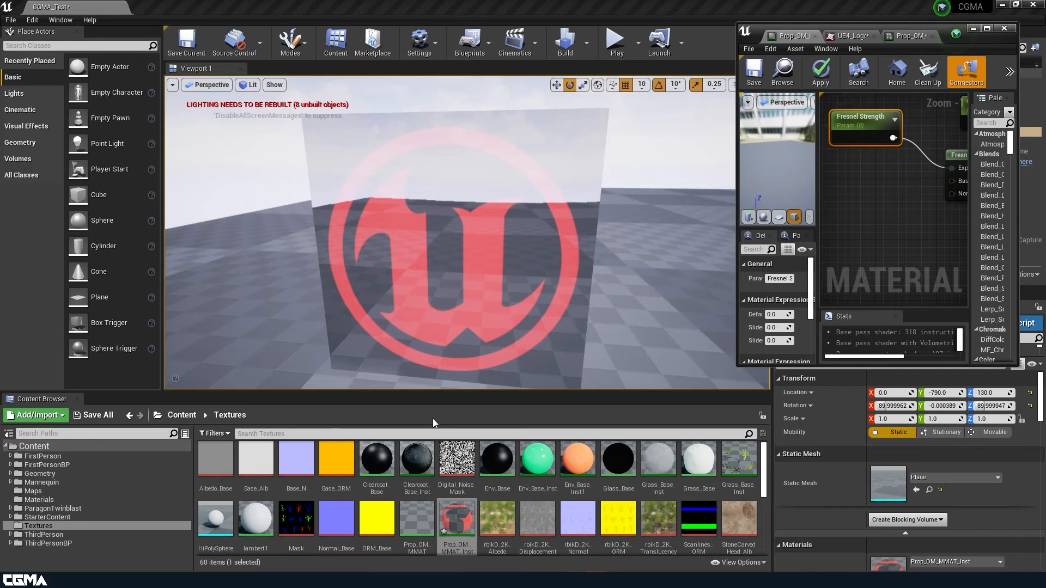
left_click_drag(458, 461, 862, 210)
mouse_move(933, 249)
right_mouse_down()
mouse_move(855, 201)
mouse_move(916, 247)
right_mouse_up()
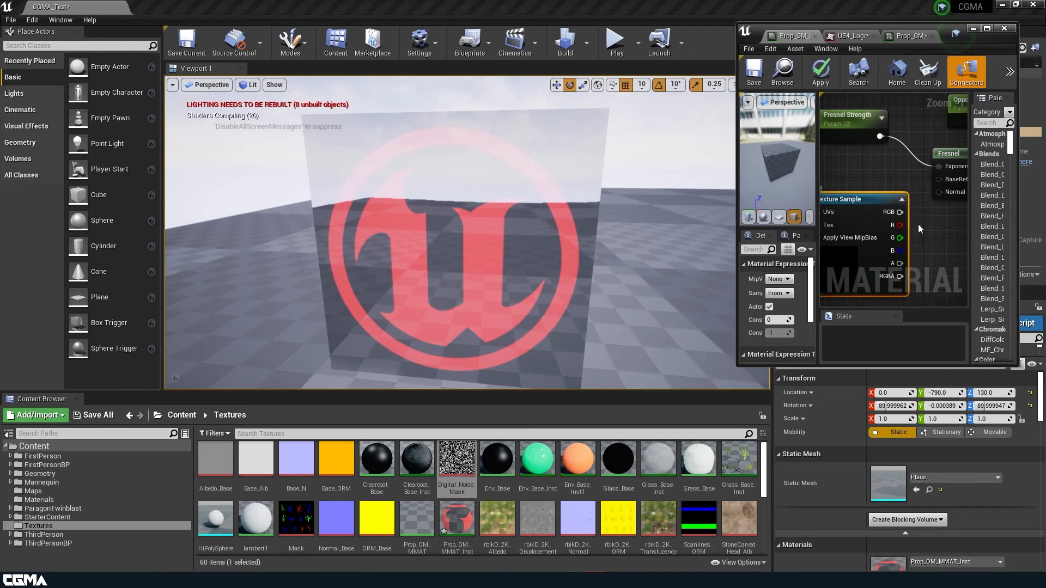
key("Delete")
Add the T_Granite_Detail_N texture to the material graph and connect its RGB output to the Fresnel node's Normal input
scroll(524, 483, "down", 2)
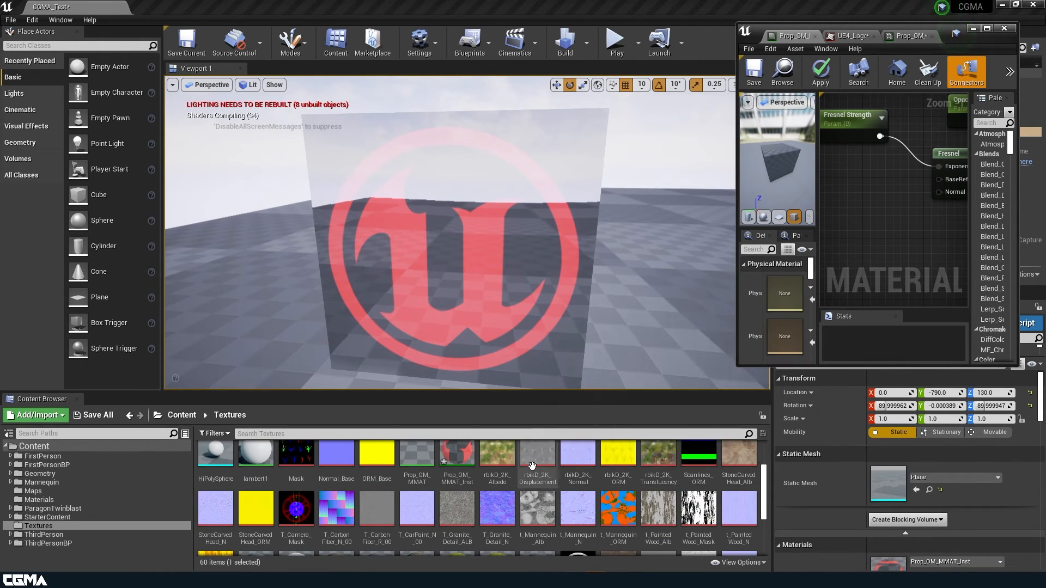
left_click_drag(497, 509, 839, 230)
left_click_drag(874, 280, 852, 263)
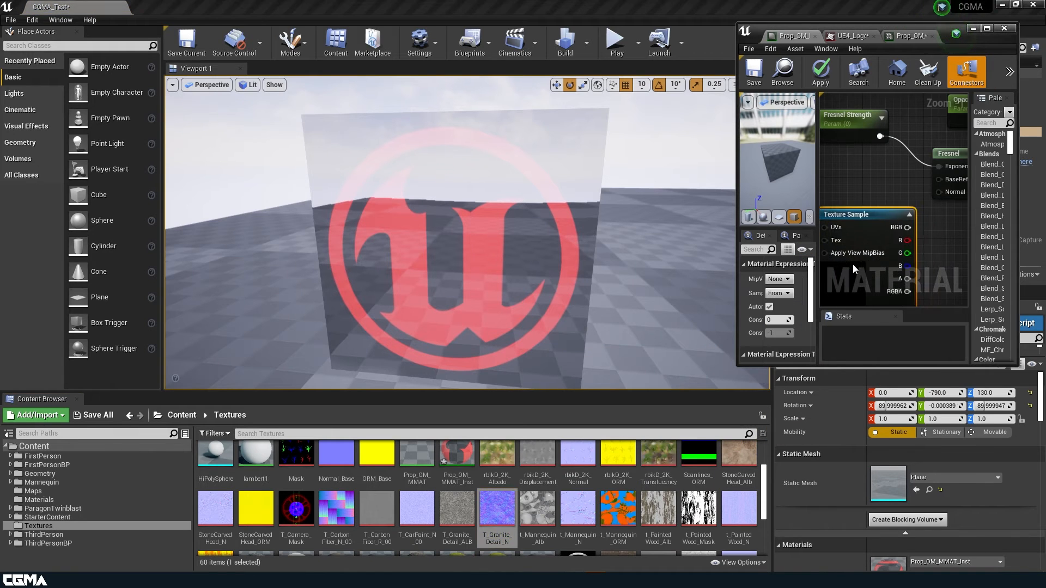
scroll(851, 272, "down", 3)
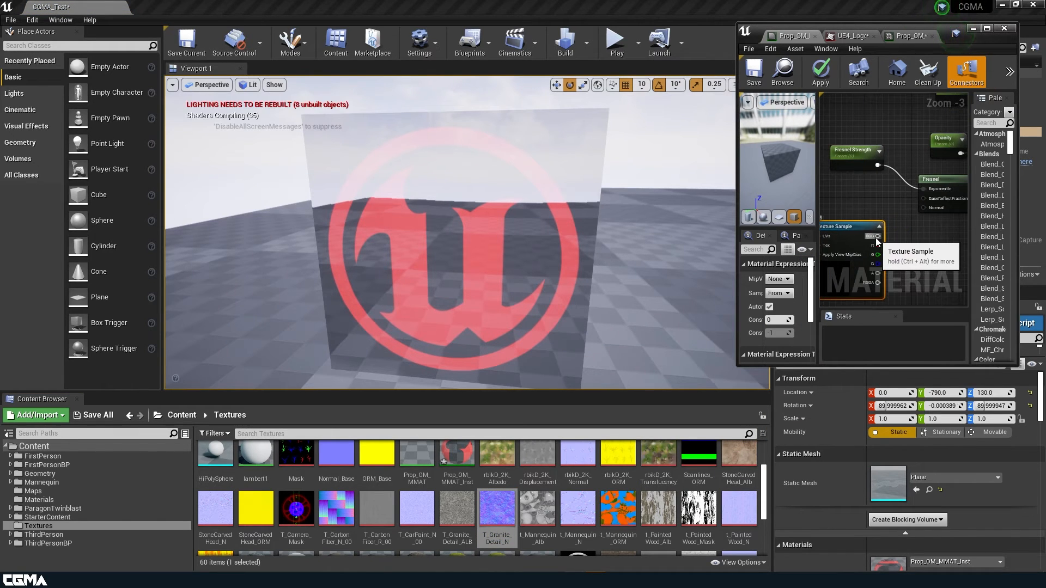
left_click_drag(878, 236, 926, 206)
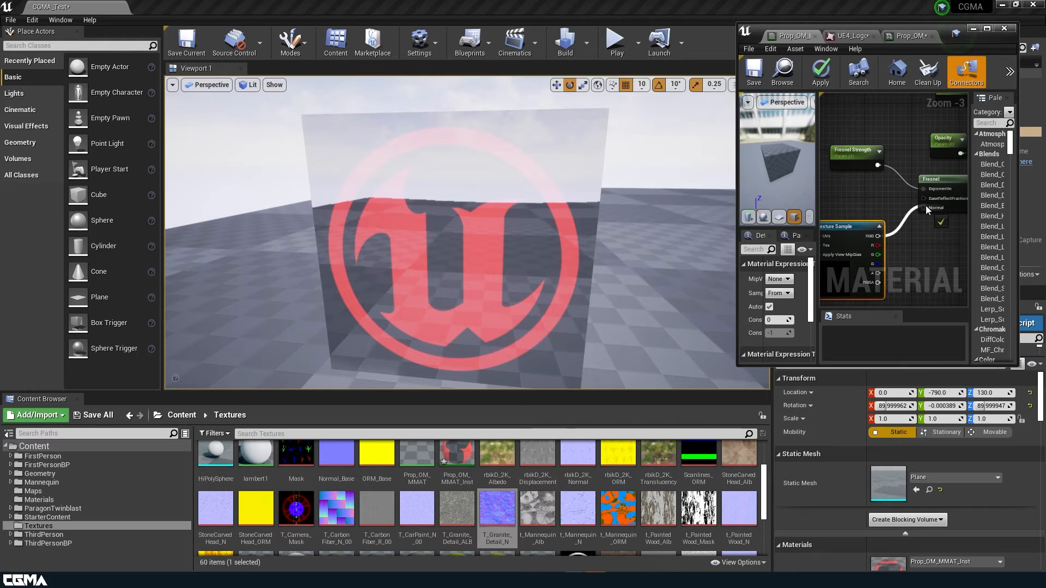
right_click_drag(923, 255, 868, 276)
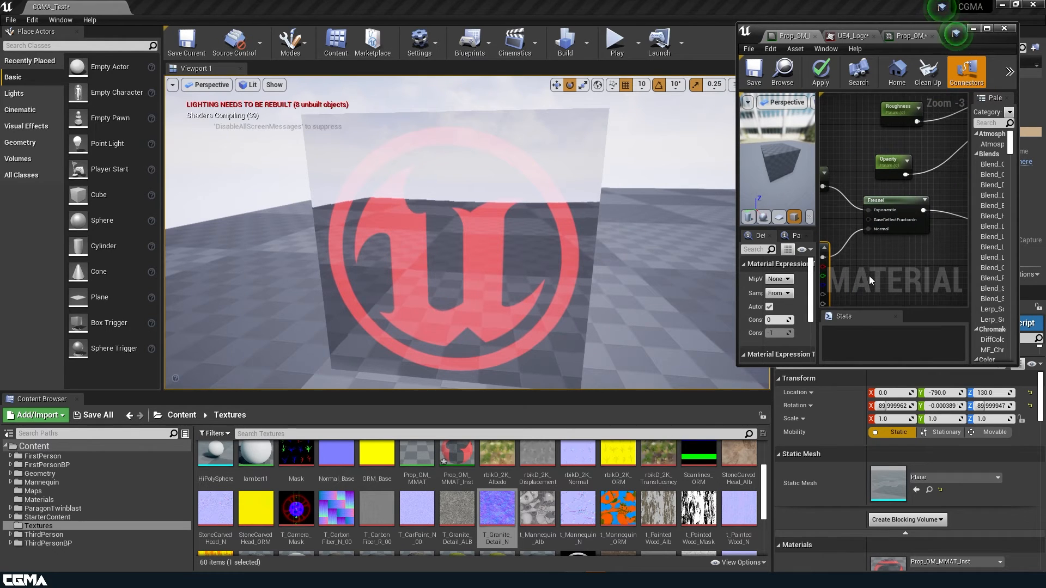
Apply and save the material with the Fresnel normal input, and inspect the distortion on the logo plane
left_click(814, 80)
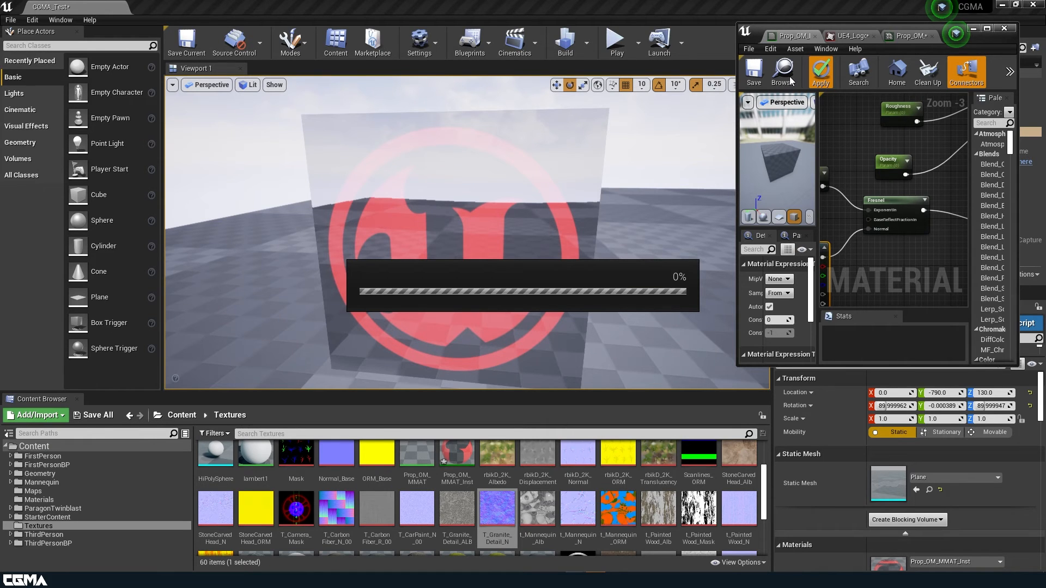
left_click(748, 79)
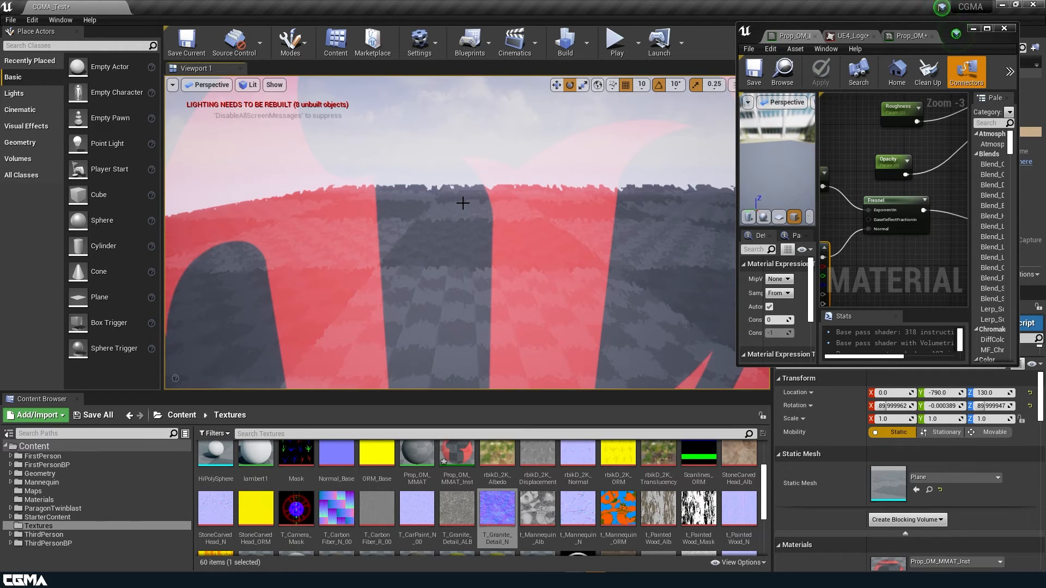
right_click_drag(455, 217, 719, 313)
Connect the granite Texture Sample's RGB to the material's Normal input and disconnect it from the Fresnel node's Normal input
scroll(920, 209, "down", 2)
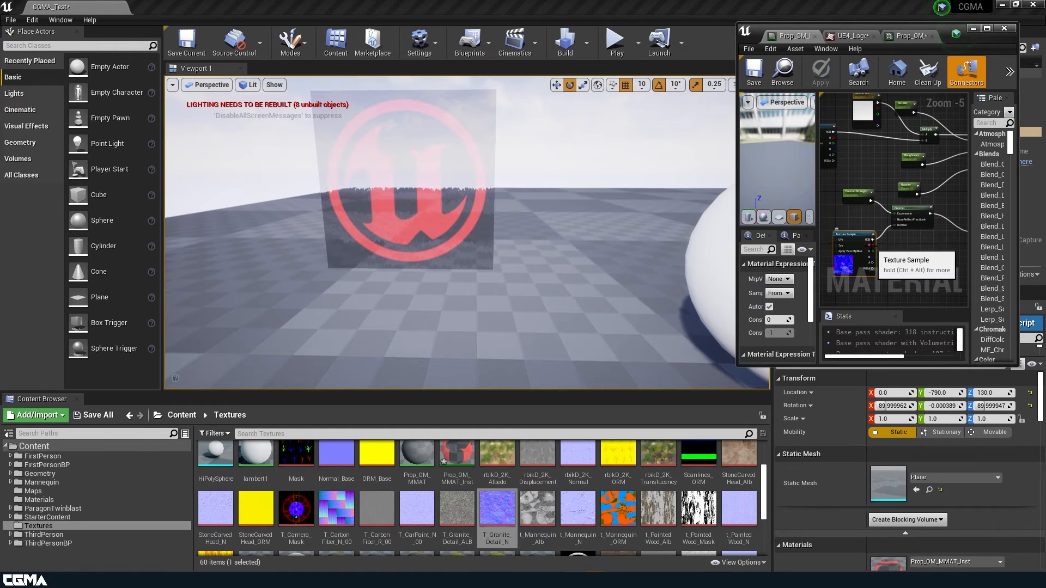
left_click_drag(872, 250, 925, 187)
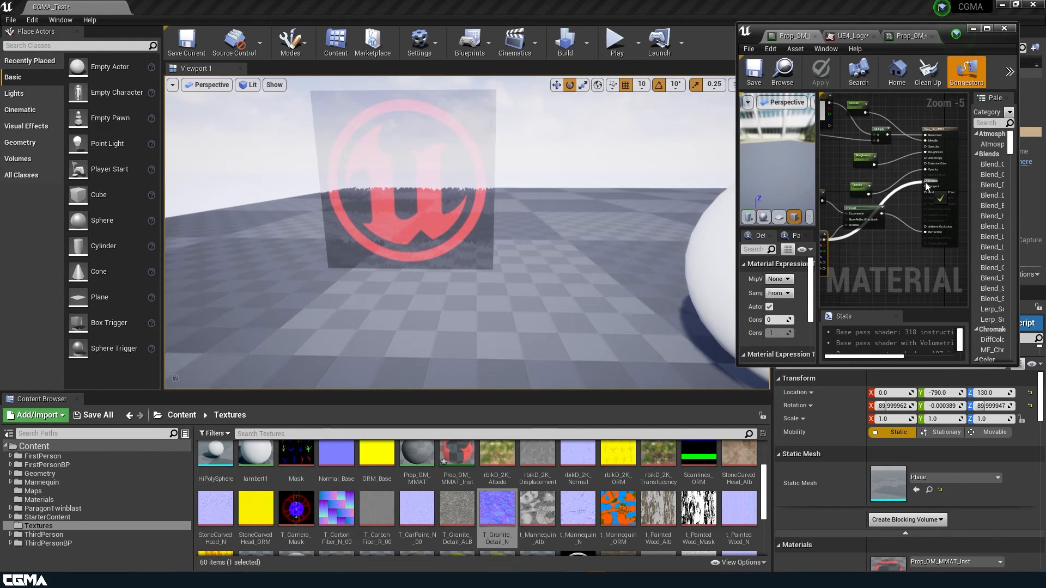
right_click_drag(883, 250, 949, 264)
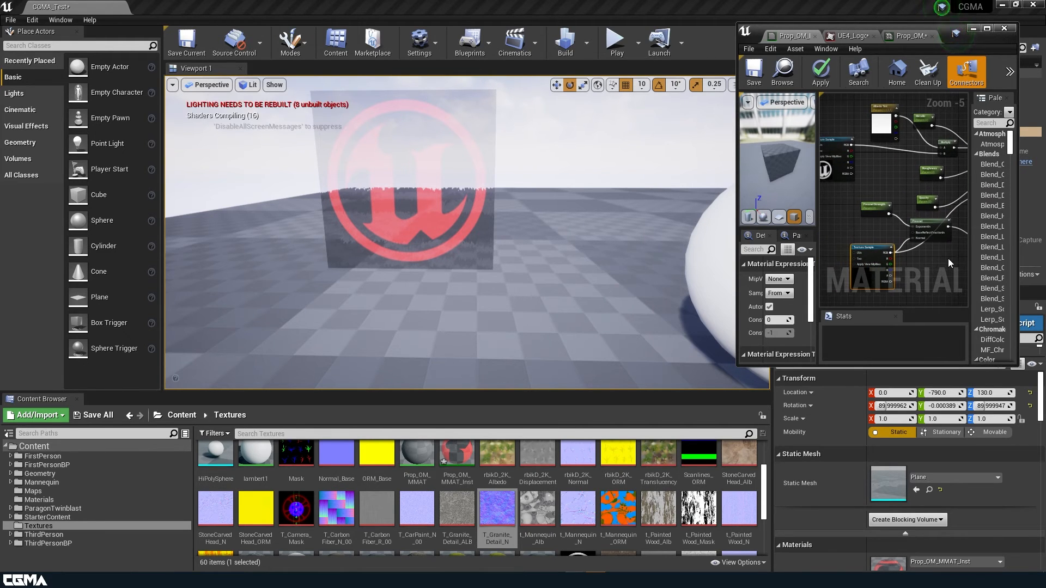
left_click(913, 238)
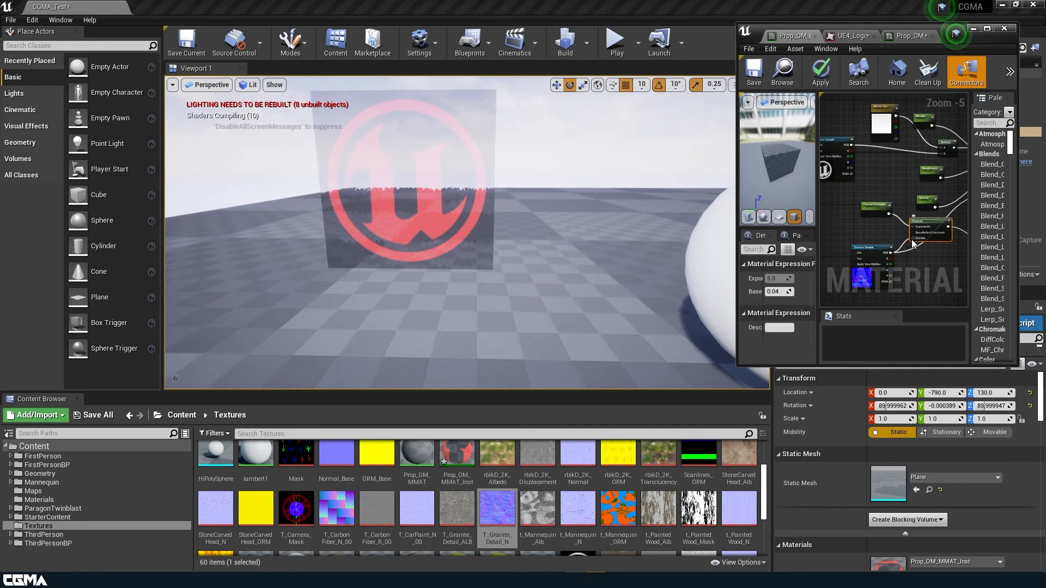
Apply and save the material with the granite normal map, and inspect the logo plane up close and at a distance
left_click(826, 86)
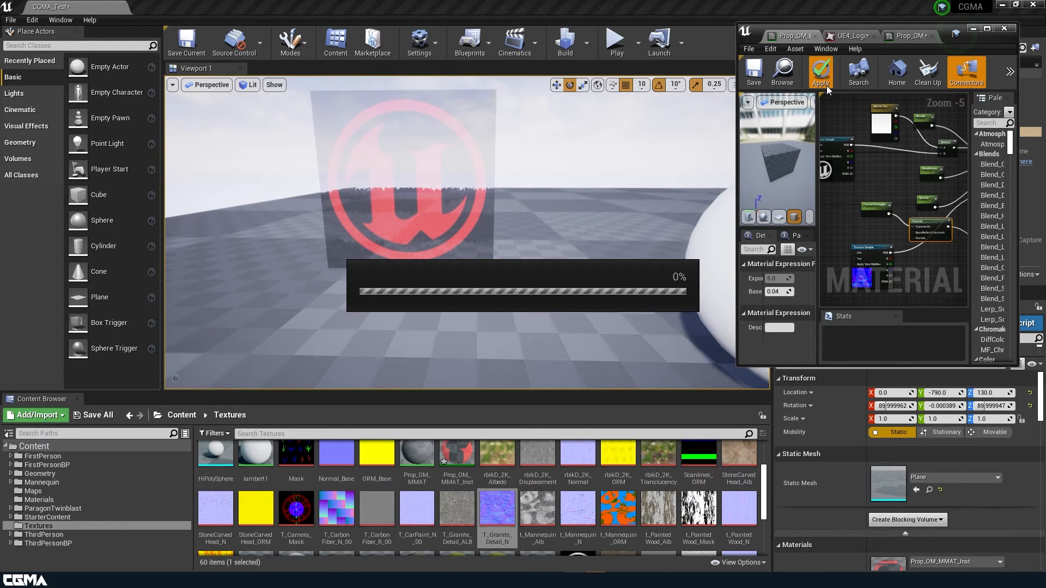
left_click(748, 61)
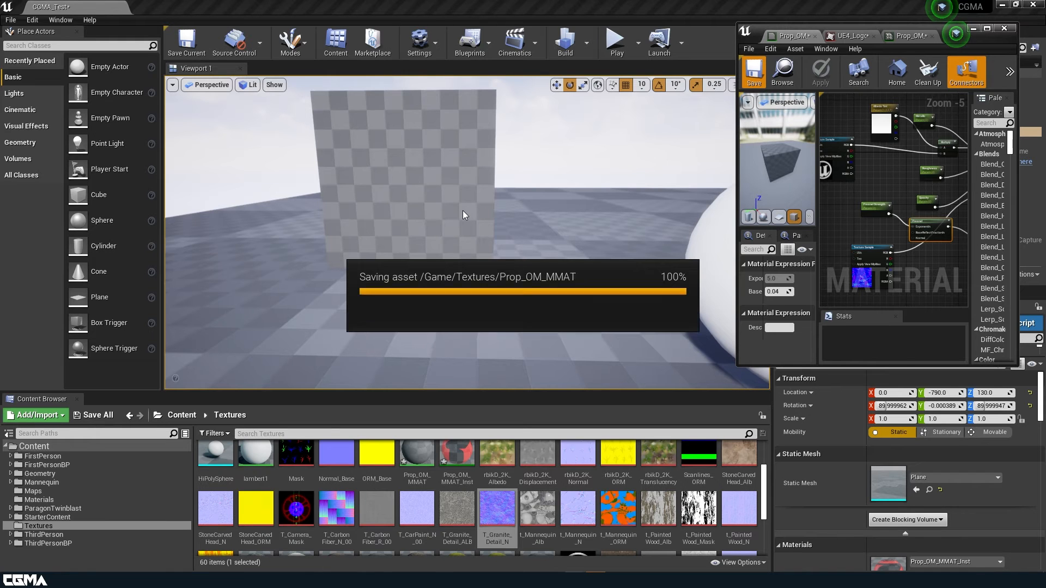
right_click_drag(468, 233, 455, 254)
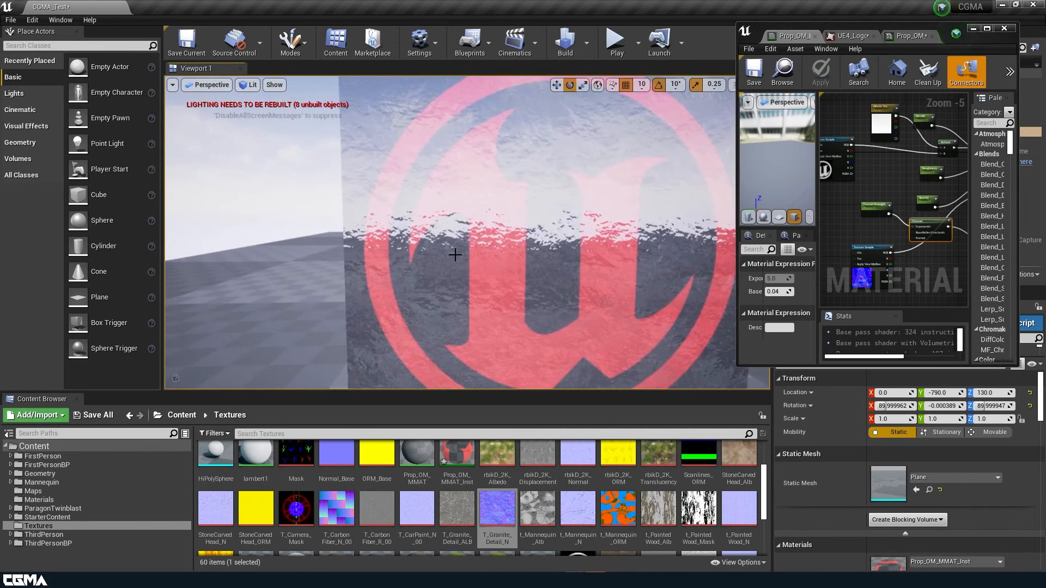
right_click_drag(455, 255, 512, 268)
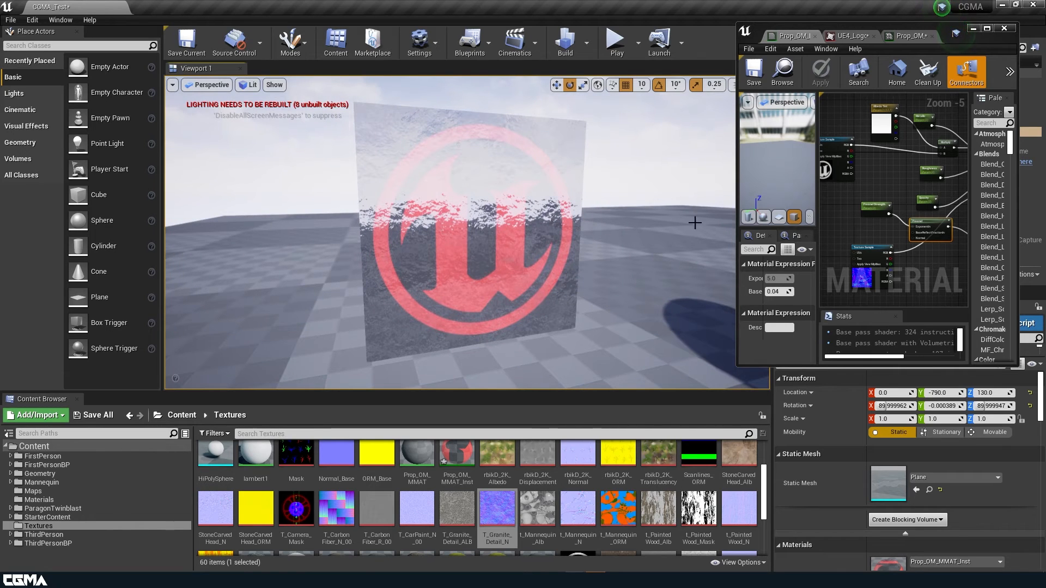
Try Fresnel Strength 0.1 in the instance, set it to 0.004, and inspect the logo plane from different angles and distances
left_click(915, 36)
left_click(954, 154)
type("0.1")
key("Return")
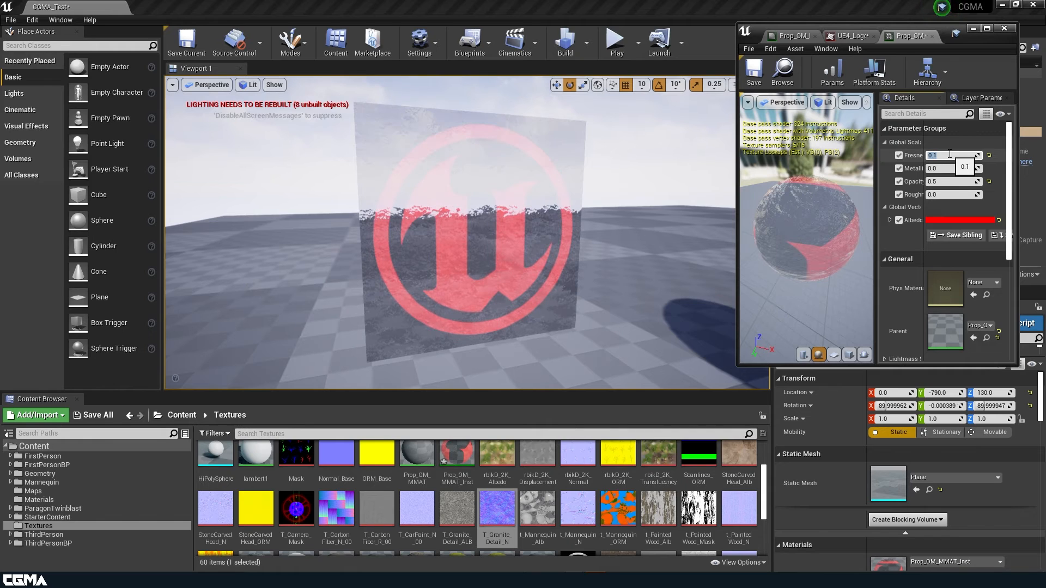
type(".004")
key("Return")
left_click_drag(719, 194, 643, 195, "alt")
left_click_drag(530, 222, 578, 222, "alt")
right_click_drag(530, 221, 605, 222, "alt")
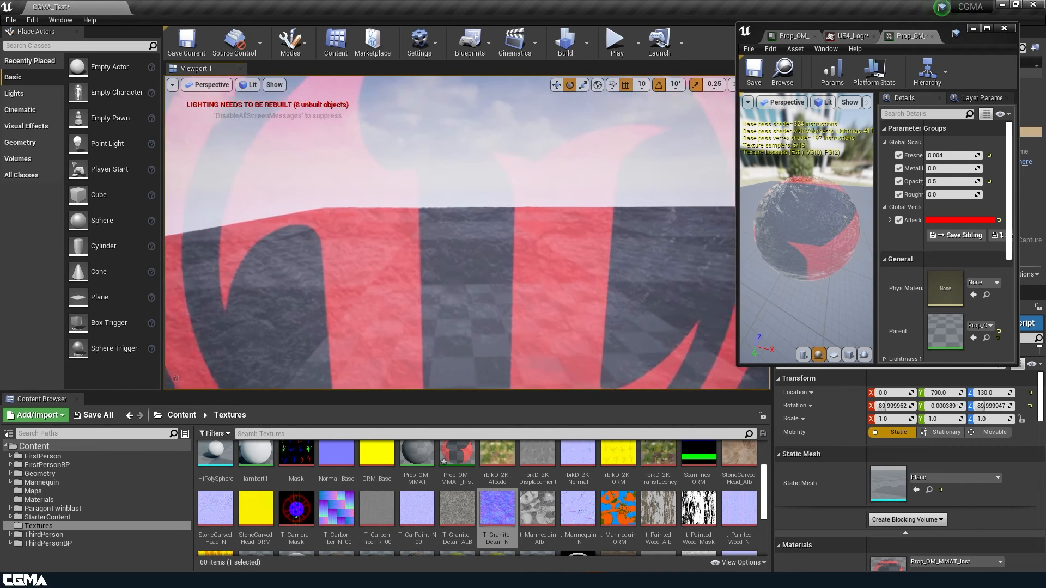
right_click_drag(474, 229, 401, 202)
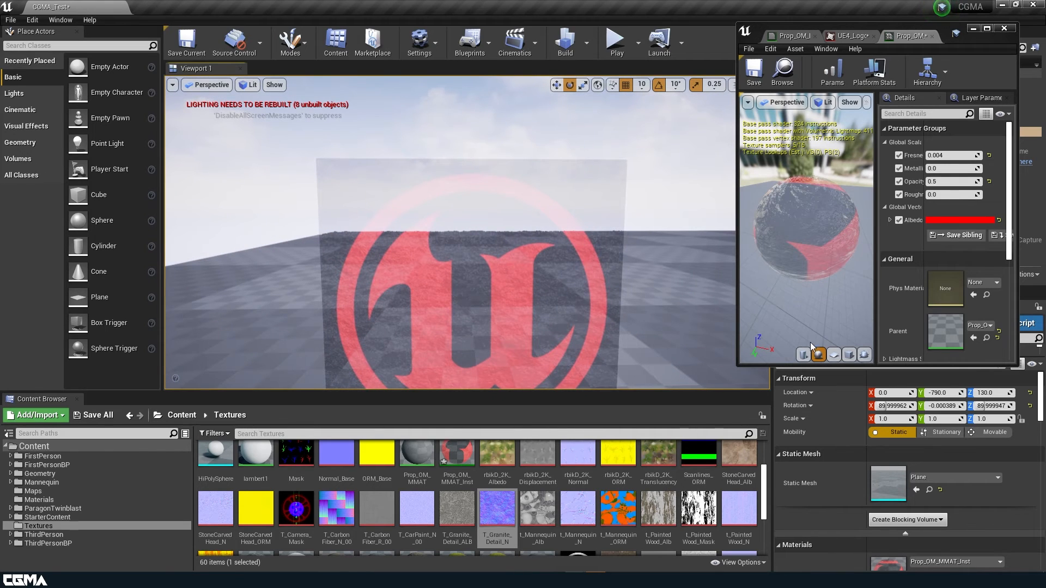
Reconnect the granite Texture Sample's RGB to the Fresnel node's Normal input in Prop_OM_MMAT and apply the material
left_click(802, 37)
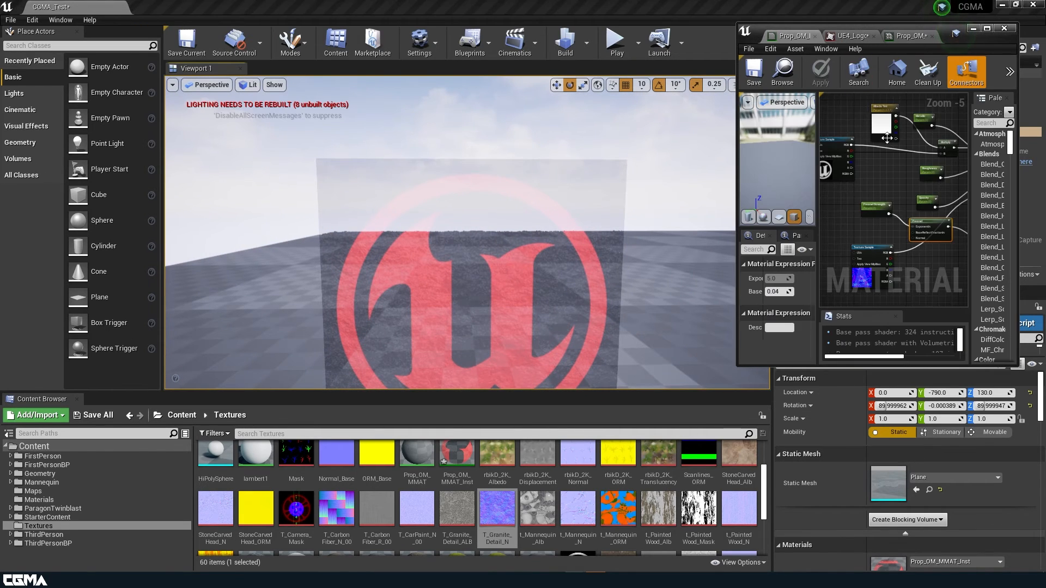
left_click_drag(869, 241, 915, 215)
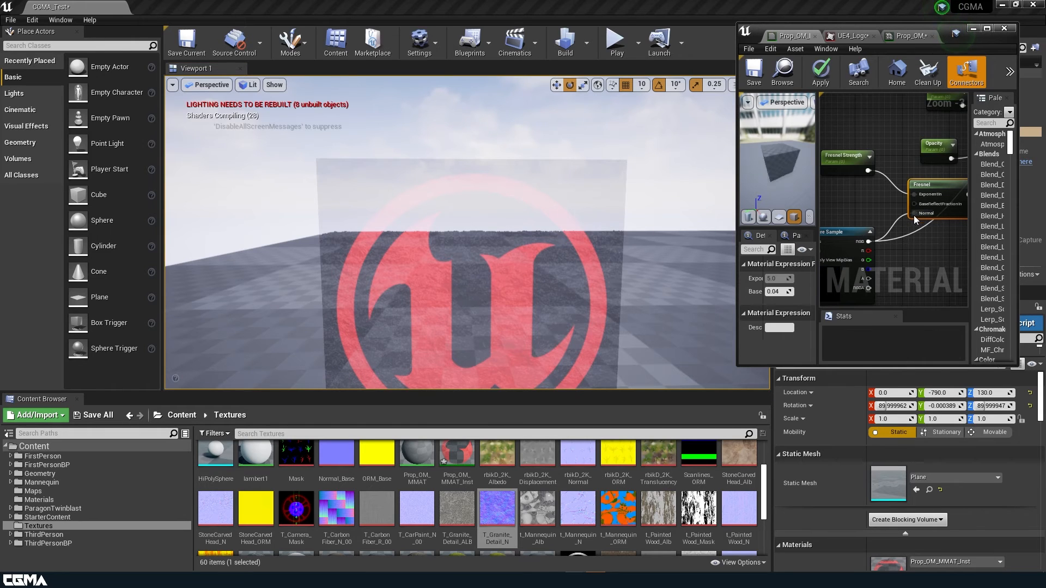
left_click(824, 69)
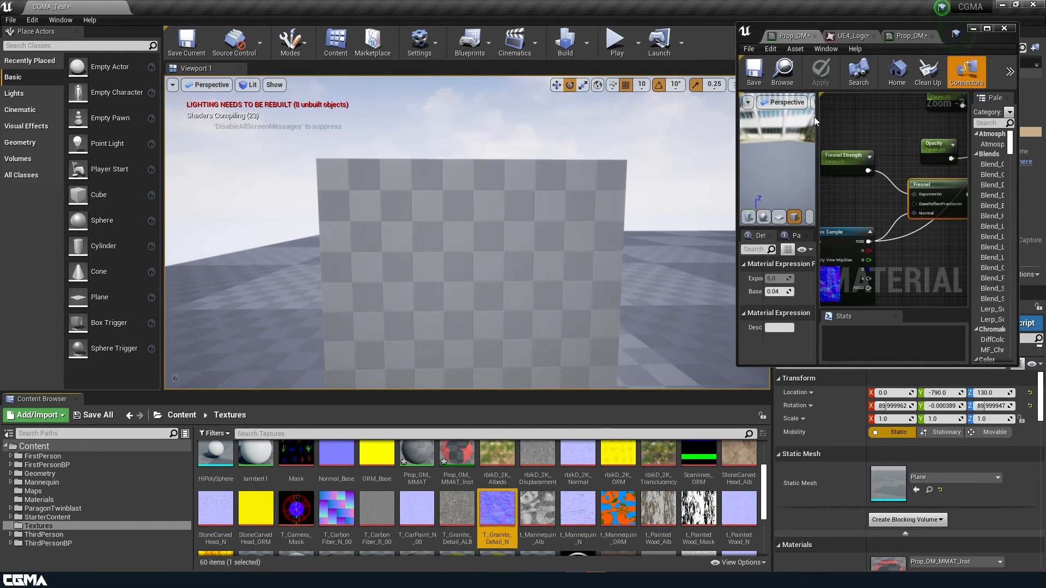
Save Prop_OM_MMAT and try a Fresnel Strength of 0.4 in Prop_OM_MMAT_Inst
left_click(763, 77)
right_click_drag(467, 233, 500, 302)
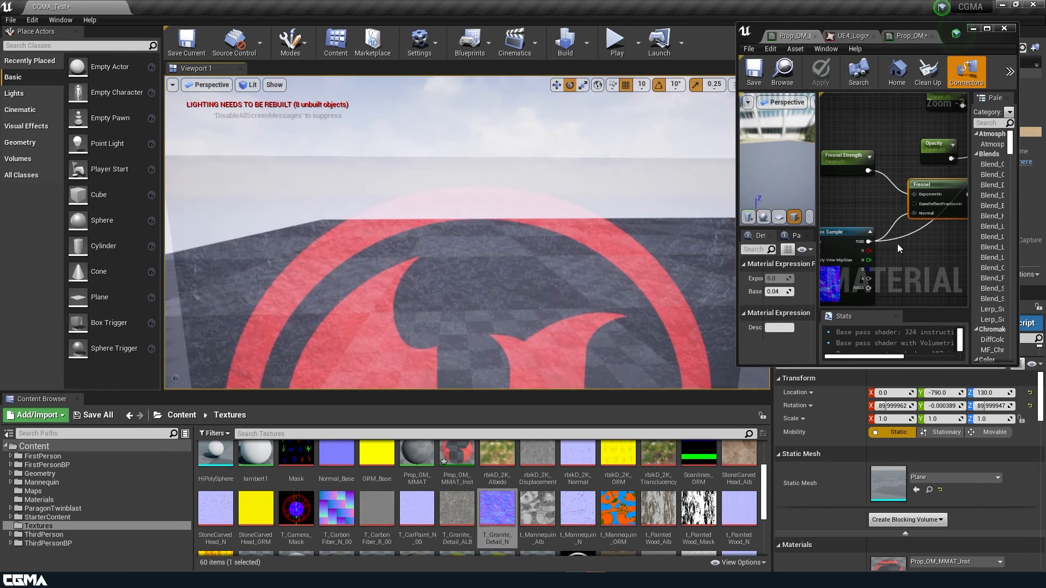
left_click(917, 34)
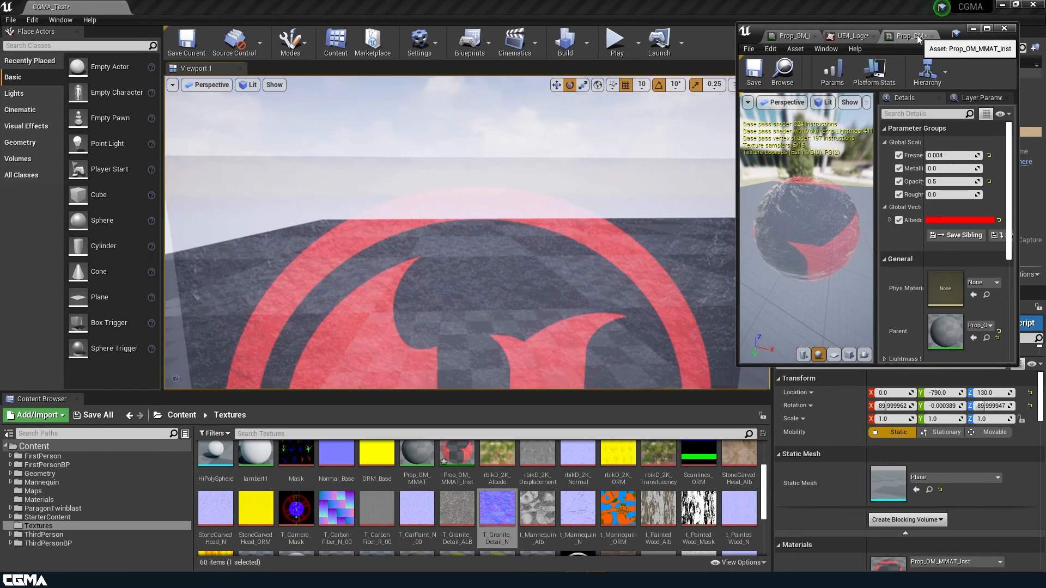
left_click(943, 157)
type(".4")
key("Return")
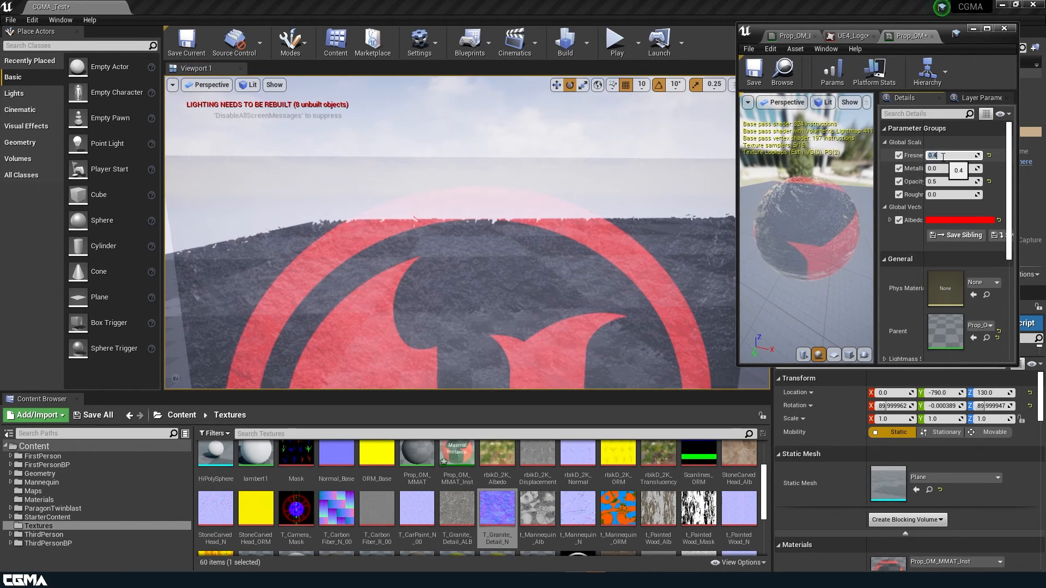
Inspect the granite refraction on the level's logo plane from several distances and angles
key("s")
mouse_move(610, 250)
right_mouse_down()
mouse_move(610, 235)
mouse_move(621, 251)
mouse_move(605, 252)
right_mouse_up()
key("q")
key("w")
key("s")
key("w")
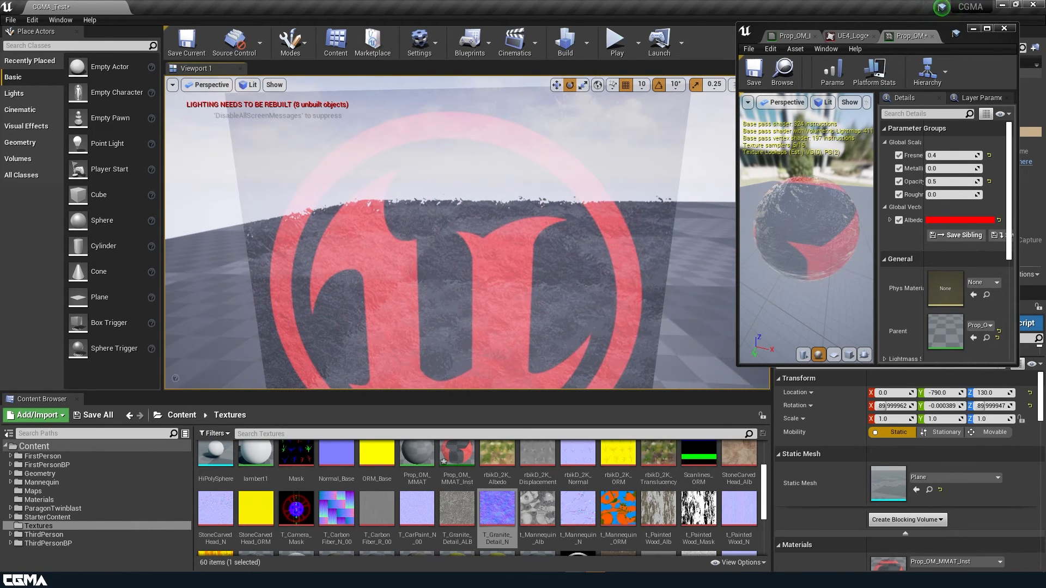
right_click(582, 247)
key("e")
right_click_drag(535, 260, 533, 259)
key("s")
key("s")
left_click(311, 160)
right_click_drag(311, 160, 310, 160)
right_click_drag(441, 187, 442, 186)
right_click_drag(522, 292, 543, 314)
key("w")
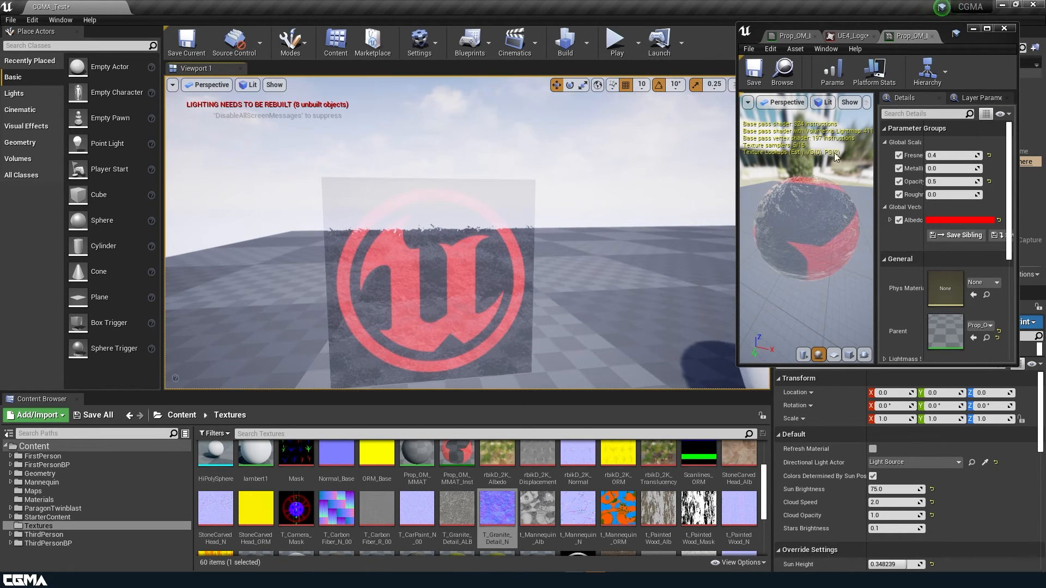
Delete the Fresnel node and the Fresnel Strength parameter from the Prop_OM_MMAT graph
left_click(987, 28)
left_click_drag(99, 103, 234, 180)
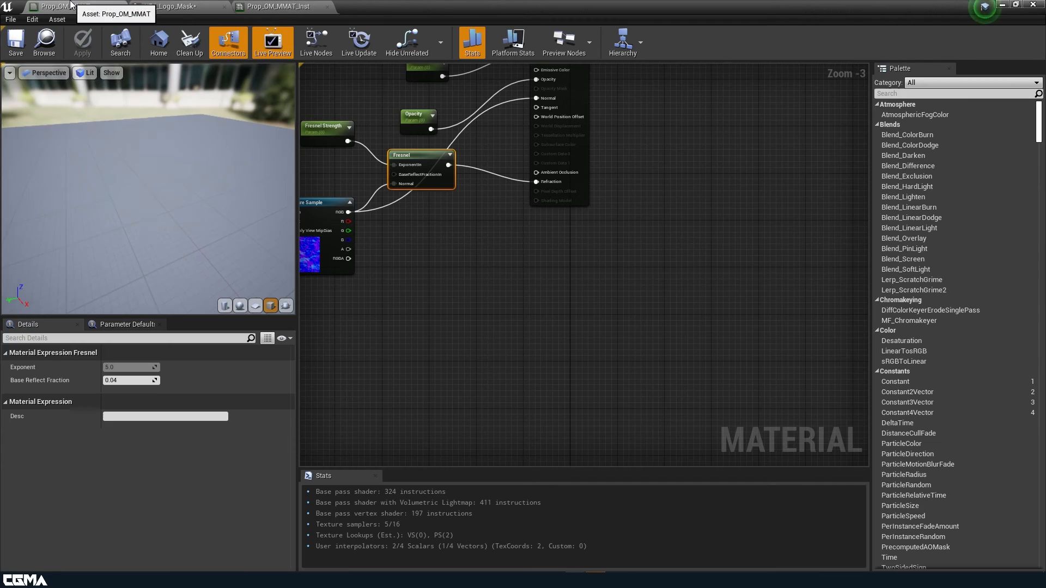
left_click(94, 6)
right_click_drag(416, 254, 569, 306)
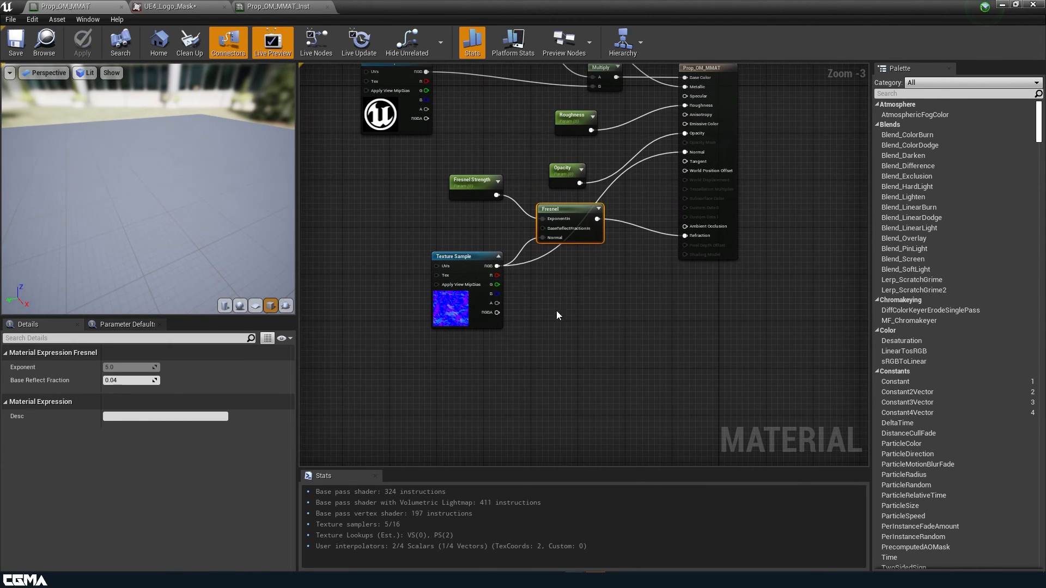
left_click_drag(594, 232, 613, 321)
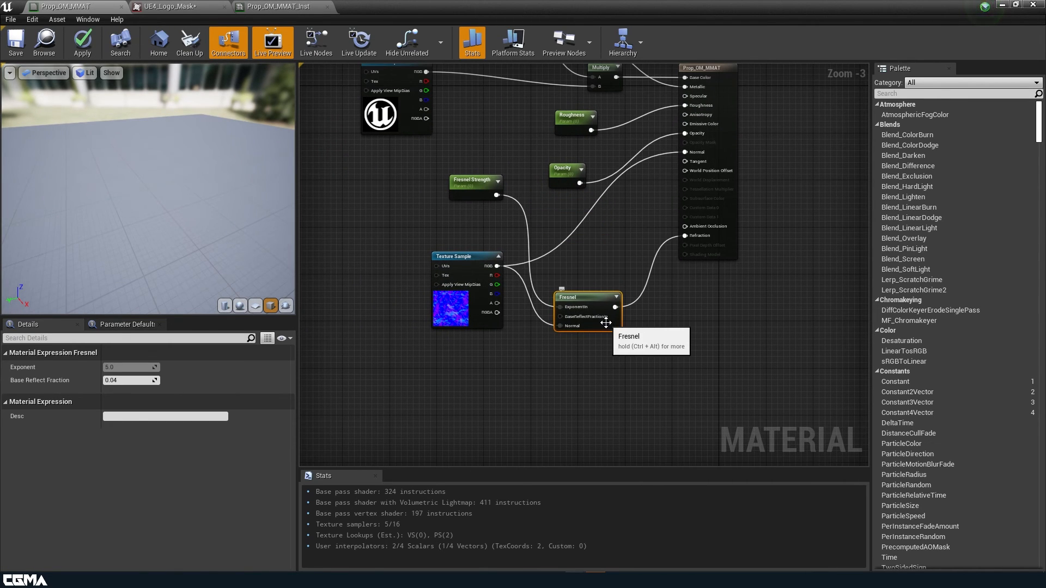
key("Delete")
left_click(471, 181)
key("Delete")
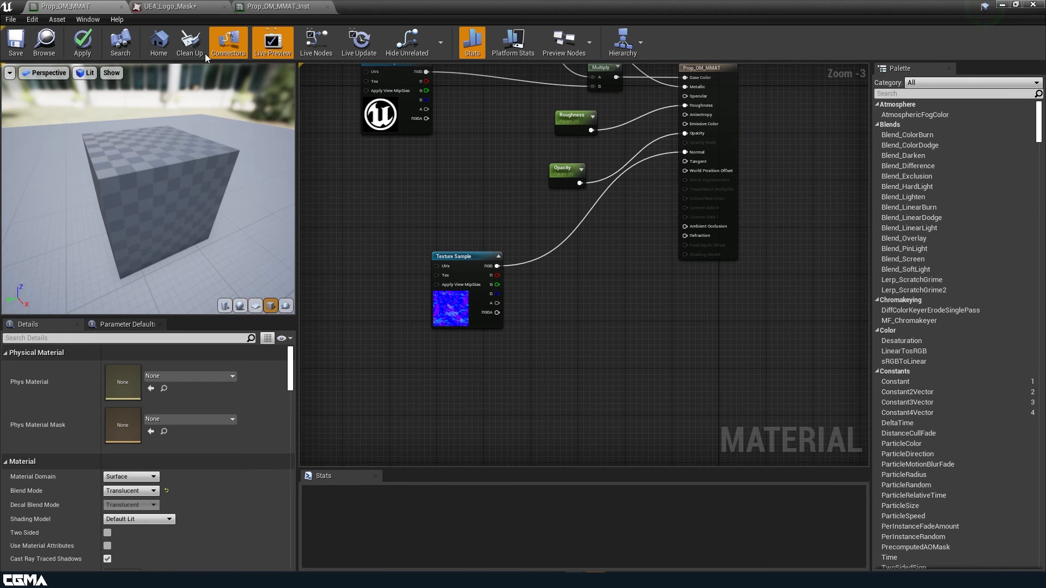
Apply and save Prop_OM_MMAT without the Fresnel refraction
left_click(80, 49)
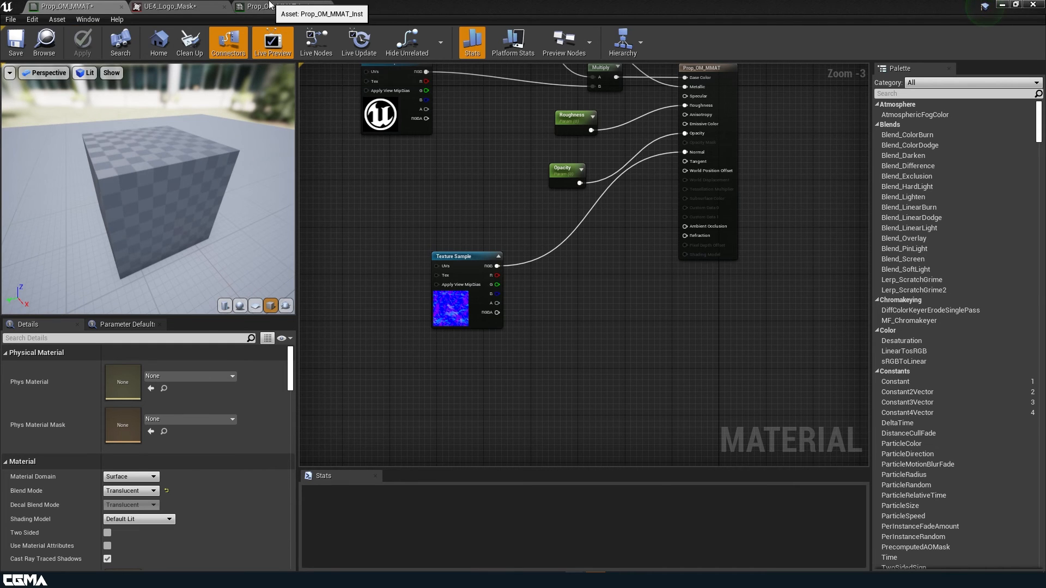
left_click(270, 5)
mouse_move(216, 262)
left_mouse_down()
mouse_move(216, 327)
mouse_move(217, 264)
left_mouse_up()
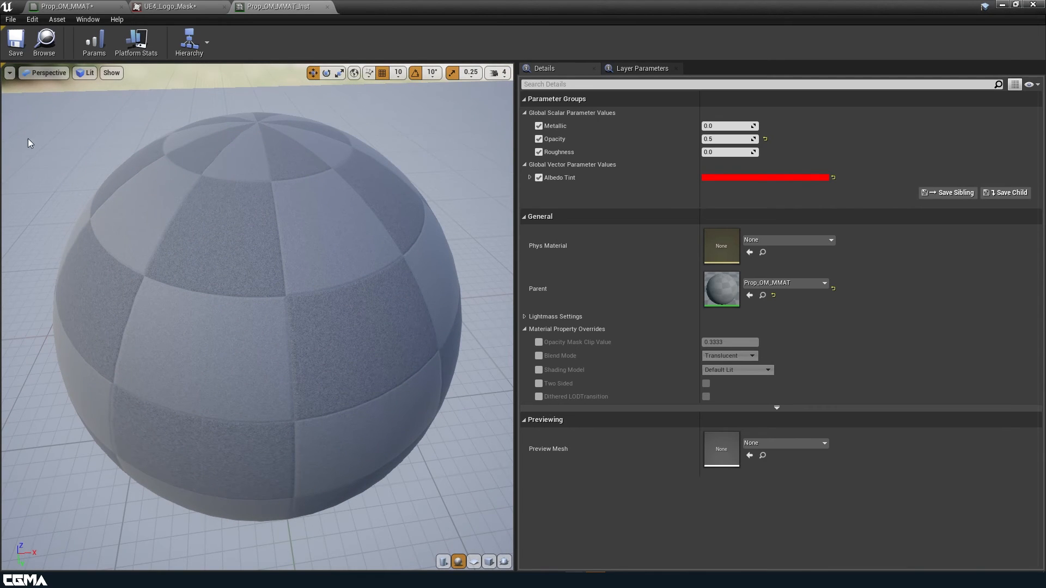
left_click(65, 6)
left_click(12, 49)
Examine the updated instance on its preview sphere and on the logo plane in the level
left_click(272, 6)
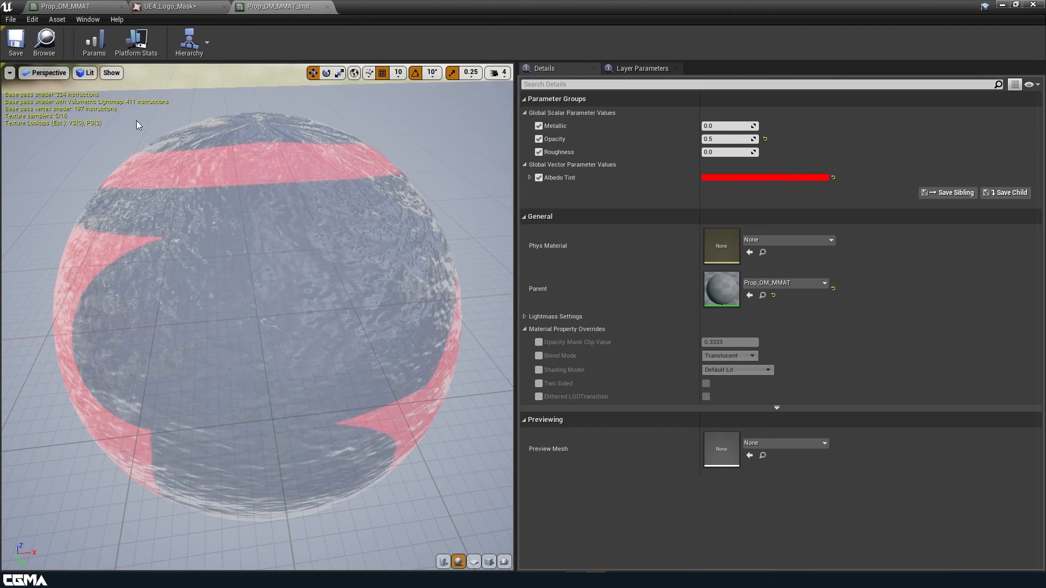
left_click_drag(155, 140, 202, 139)
right_click_drag(201, 139, 190, 98)
right_click_drag(235, 312, 232, 319)
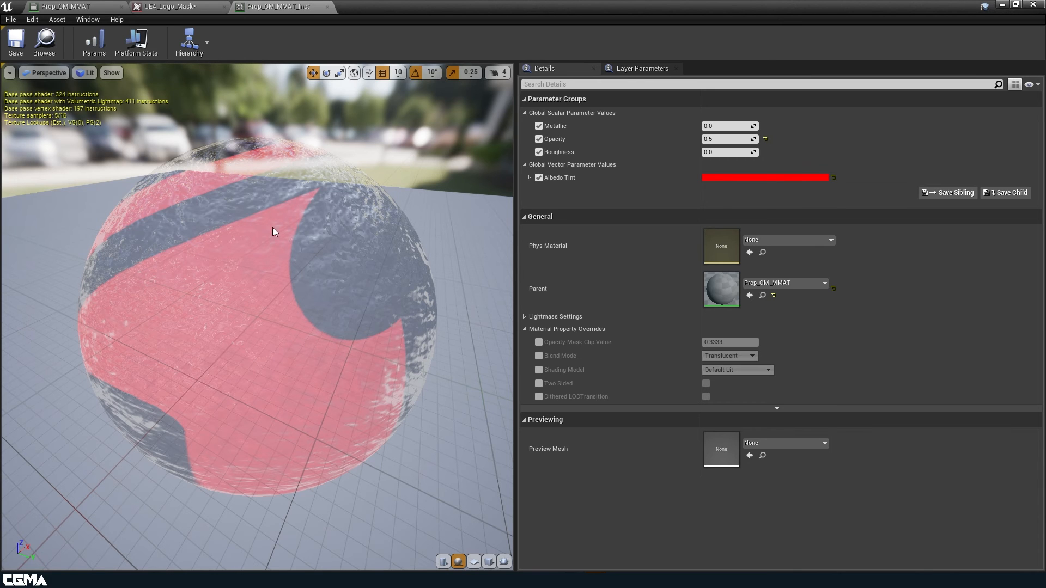
left_click(1001, 6)
mouse_move(467, 166)
right_mouse_down()
mouse_move(467, 196)
mouse_move(467, 165)
right_mouse_up()
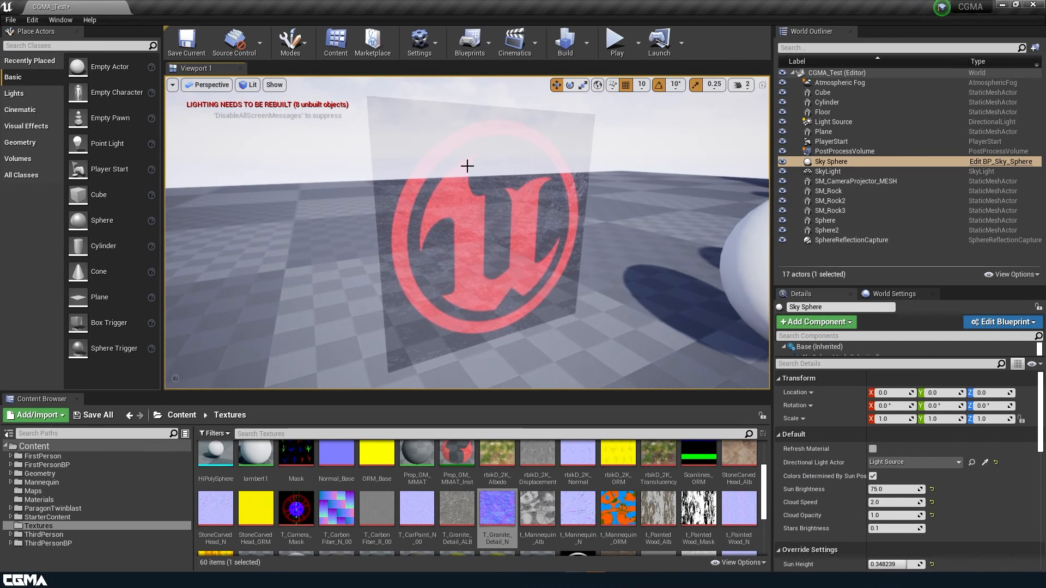
mouse_move(467, 166)
right_mouse_down()
mouse_move(474, 203)
mouse_move(467, 165)
right_mouse_up()
Duplicate the logo plane three times and spread the copies around it in the level
left_click(456, 198)
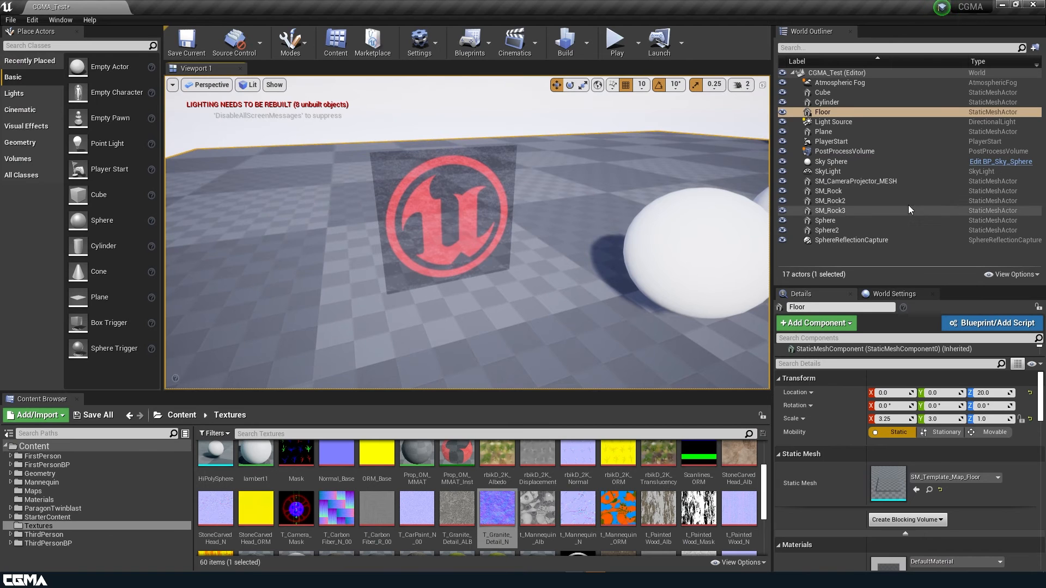
left_click(844, 132)
right_click_drag(694, 137, 694, 137)
right_click_drag(471, 201, 472, 202)
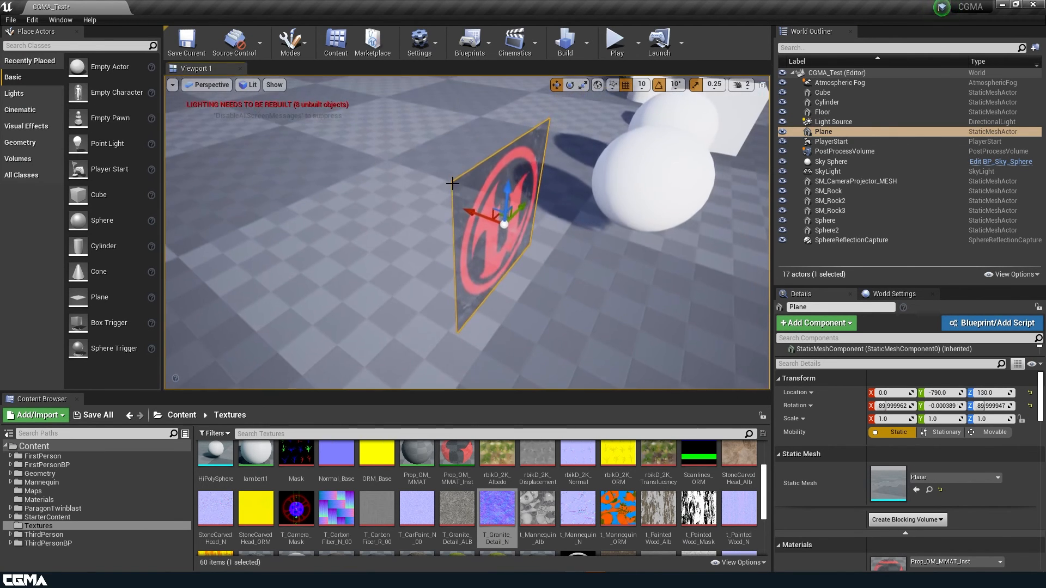
left_click_drag(474, 215, 487, 143, "alt")
right_click_drag(487, 143, 500, 154)
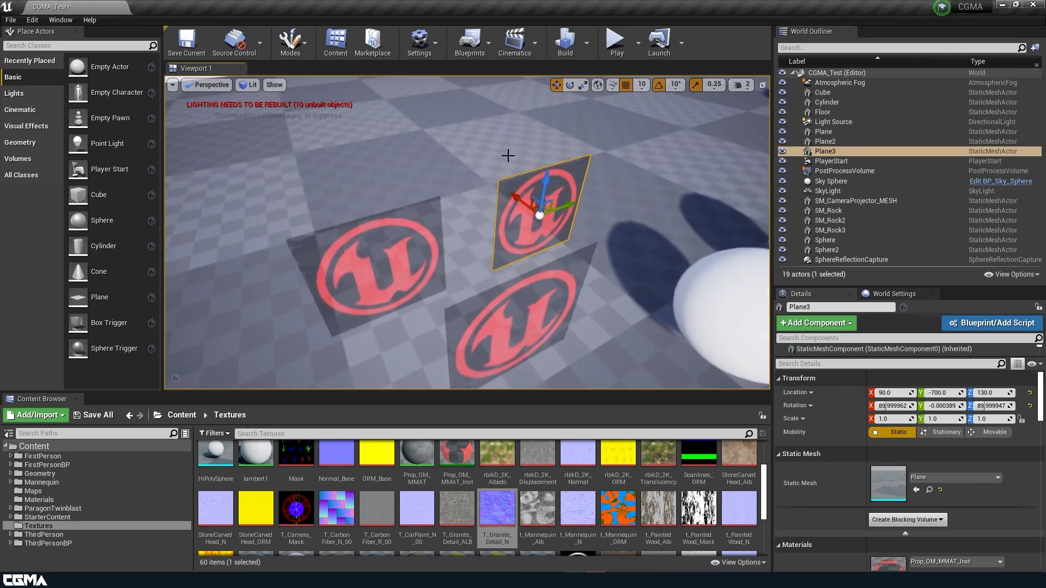
left_click_drag(526, 204, 470, 129)
left_click(439, 236)
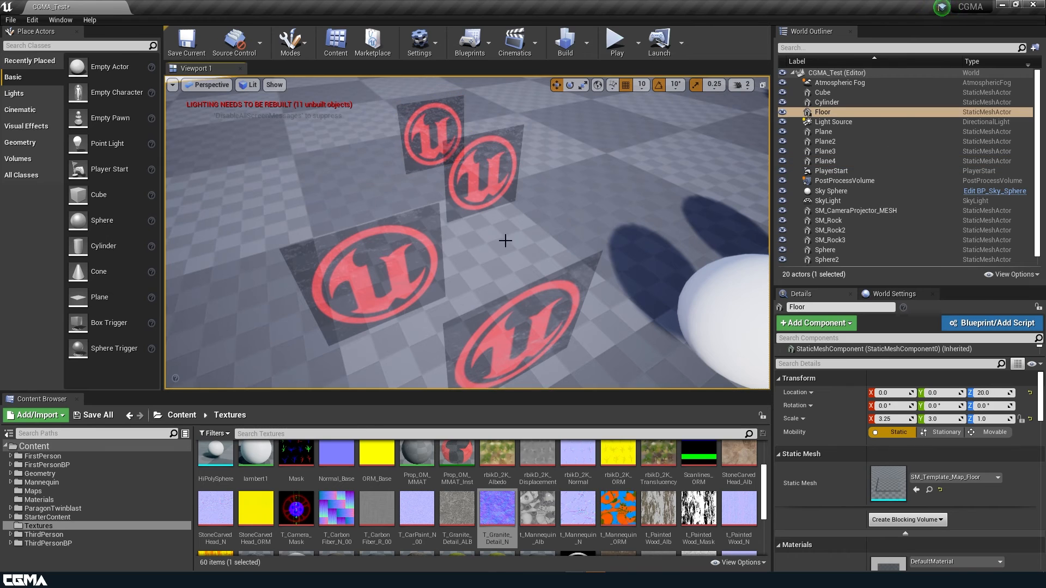
Move Plane2 along the Y axis to -830
left_click(837, 142)
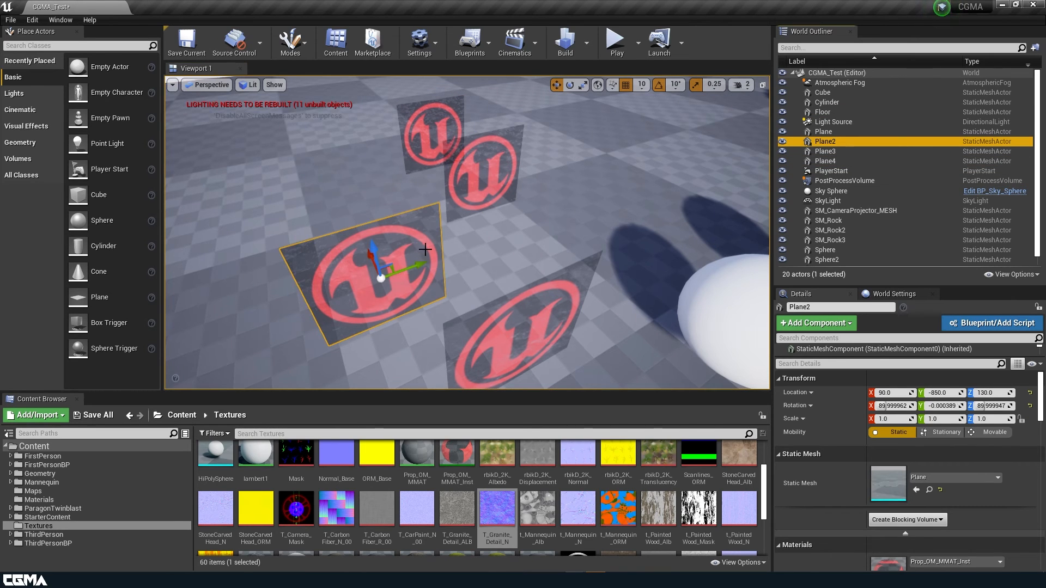
left_click_drag(415, 261, 422, 204)
right_click_drag(452, 257, 490, 185)
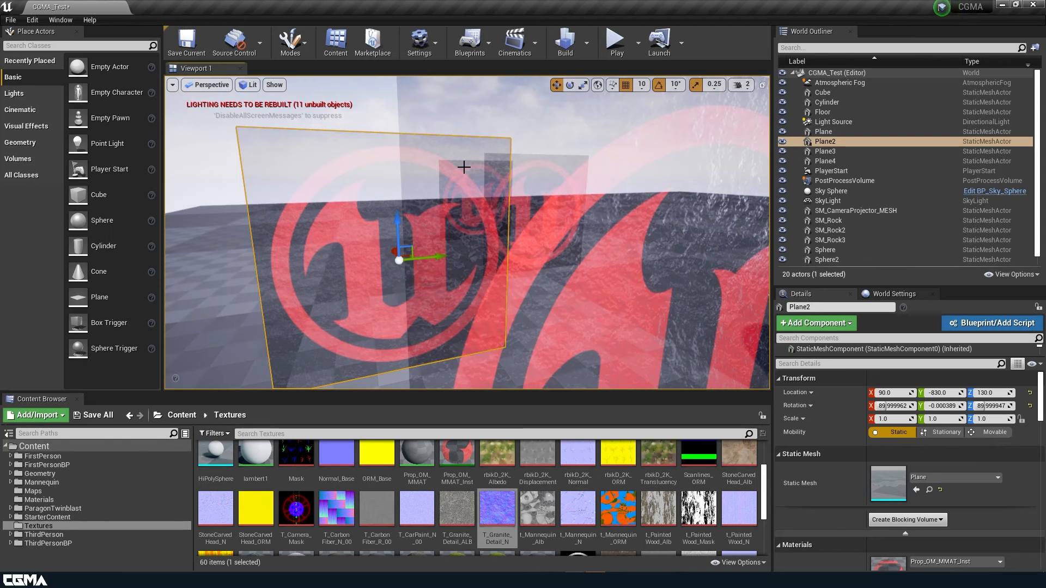
Examine the overlapping translucent logo planes through one another from several viewpoints
right_click_drag(469, 234, 471, 239)
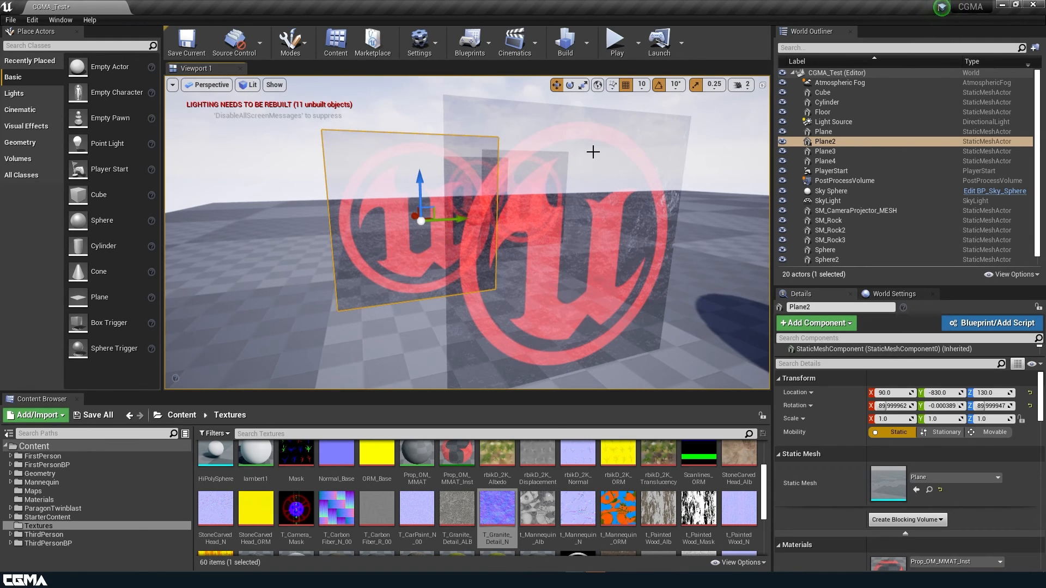
key("w")
mouse_move(515, 252)
right_mouse_down()
mouse_move(516, 242)
mouse_move(514, 252)
right_mouse_up()
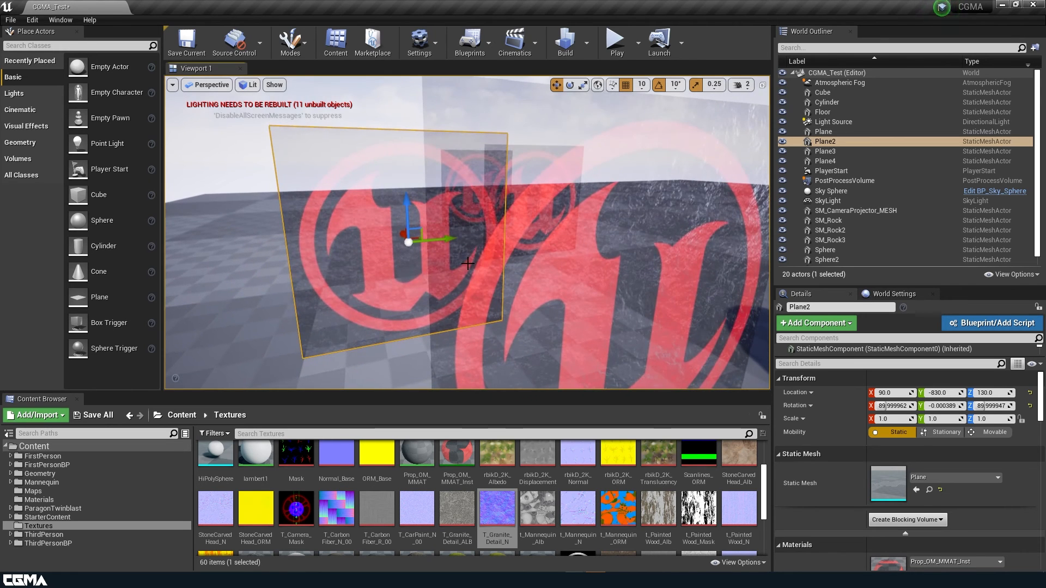
mouse_move(491, 244)
right_mouse_down()
mouse_move(523, 237)
mouse_move(491, 242)
right_mouse_up()
key("s")
key("w")
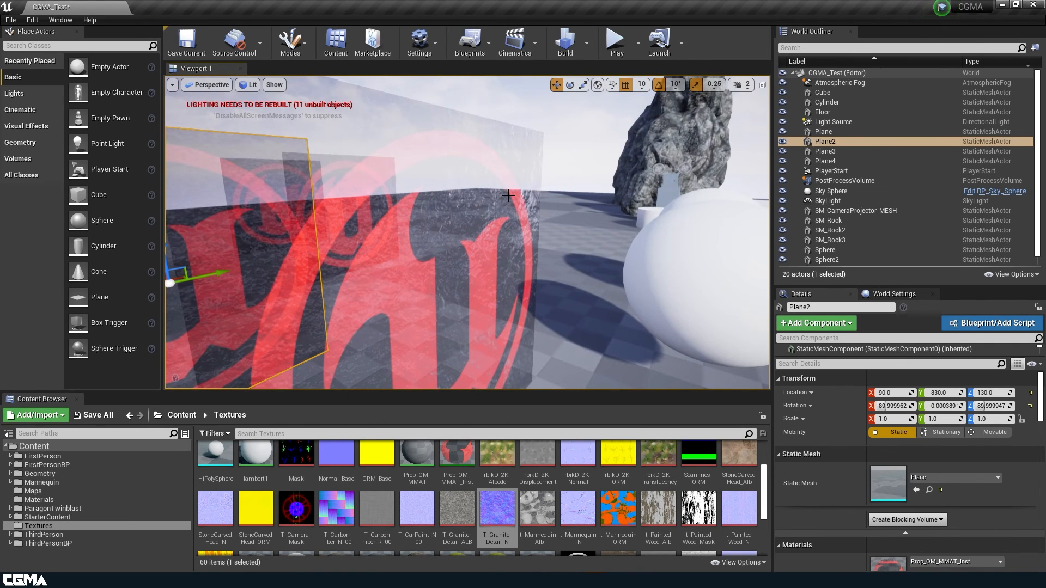
key("s")
right_click_drag(384, 195, 346, 195)
key("w")
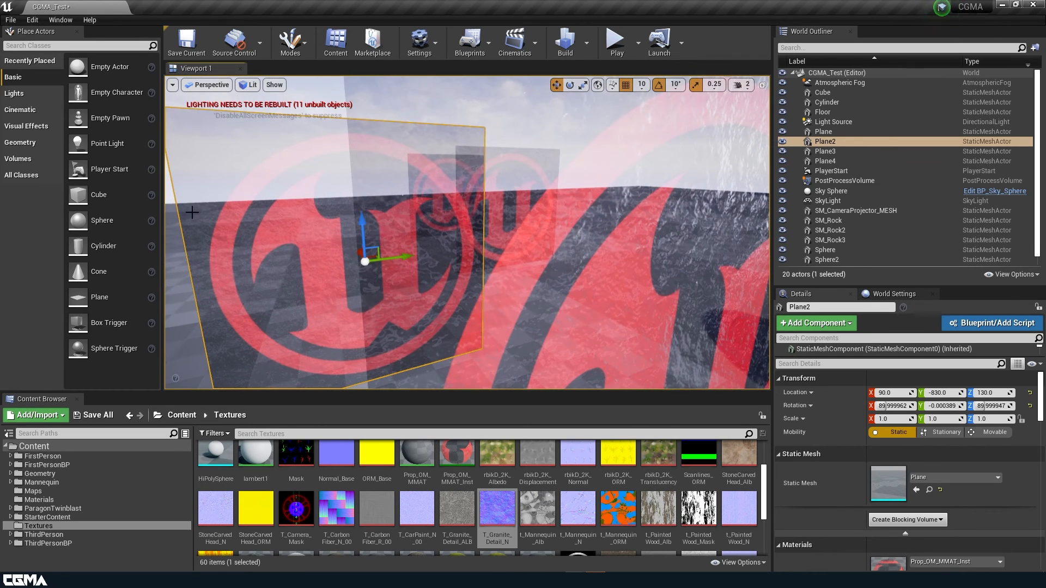
Switch the level viewport to the Shader Complexity view mode
left_click(255, 84)
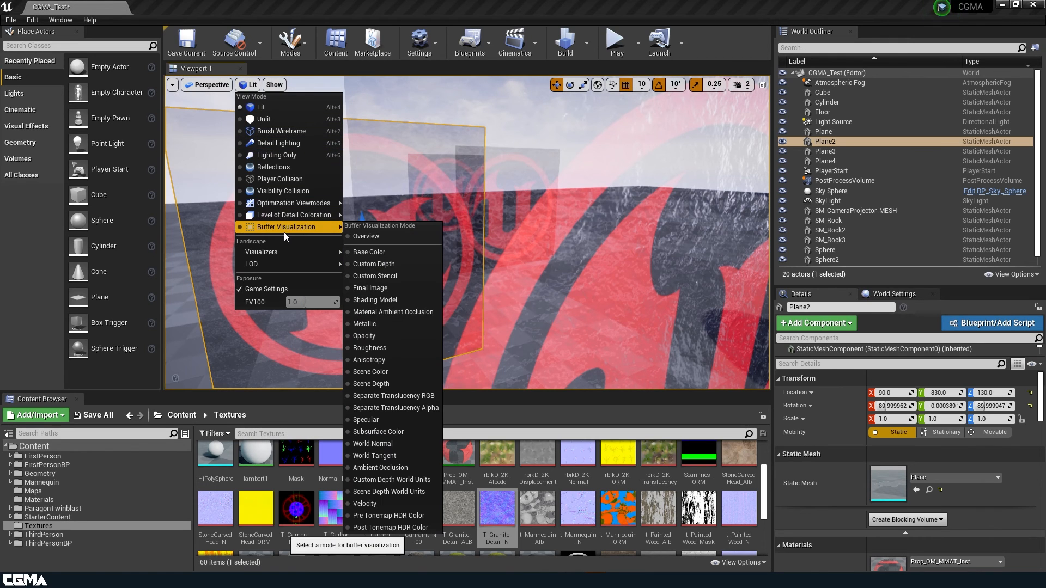
mouse_move(303, 201)
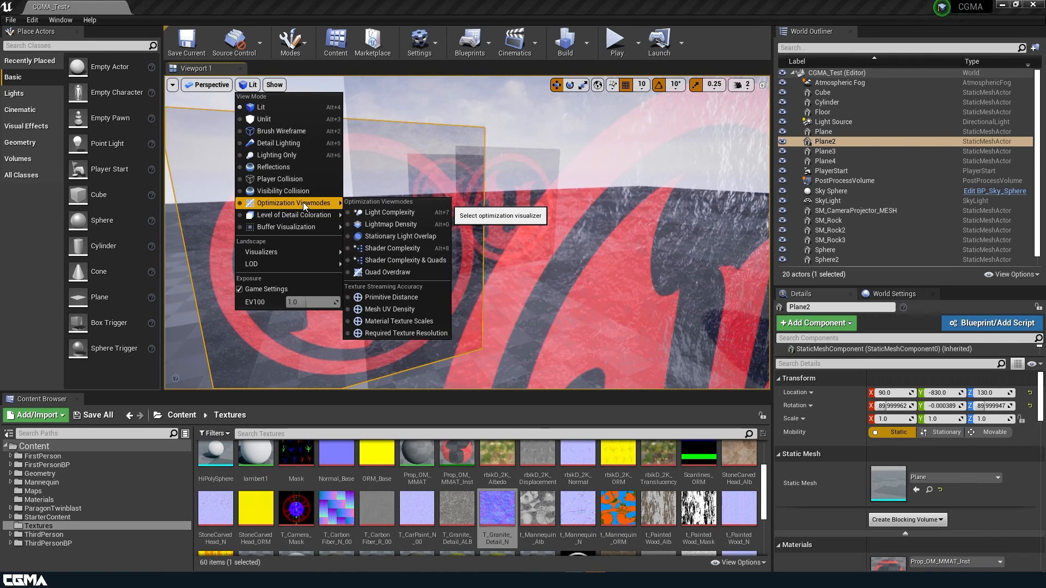
left_click(408, 251)
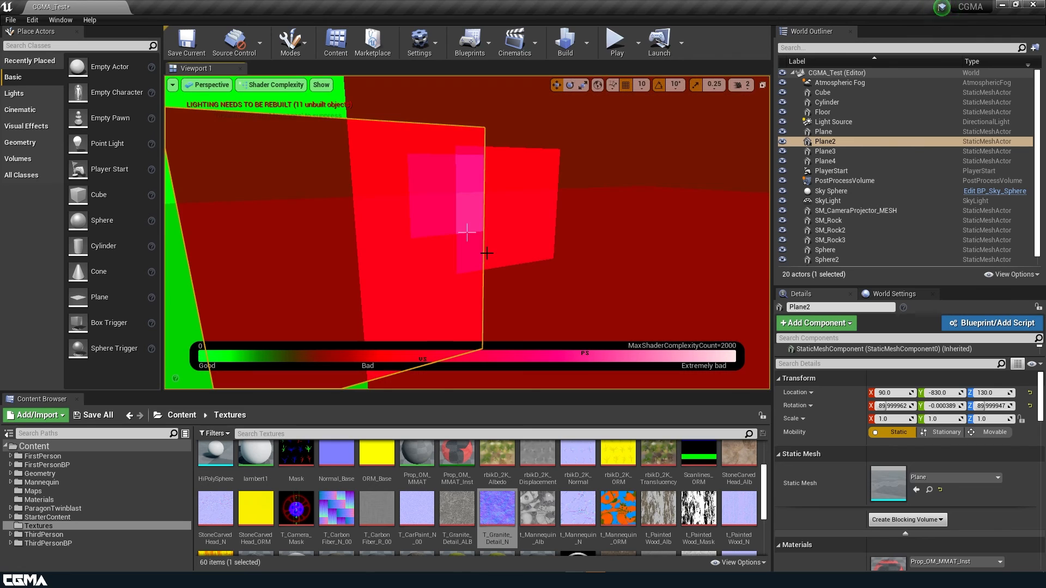
Compare the shader complexity of overlapping and separate logo planes from different angles
right_click_drag(487, 254, 486, 252)
right_click_drag(356, 195, 320, 202)
mouse_move(289, 125)
right_mouse_down()
mouse_move(382, 142)
mouse_move(289, 126)
right_mouse_up()
key("w")
right_click_drag(447, 177, 448, 178)
key("s")
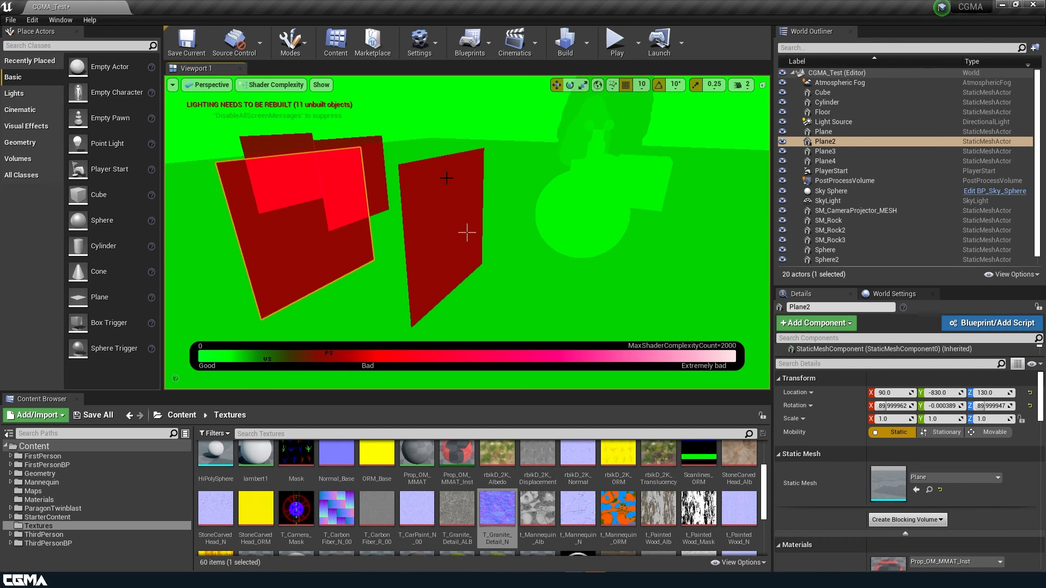
key("d")
mouse_move(449, 174)
right_mouse_down()
mouse_move(431, 178)
mouse_move(449, 174)
right_mouse_up()
key("w")
key("s")
Look for the plane's material among the Textures and Materials assets, and locate Prop_OM_MMAT_Inst from Plane2's material slot
scroll(543, 491, "up", 2)
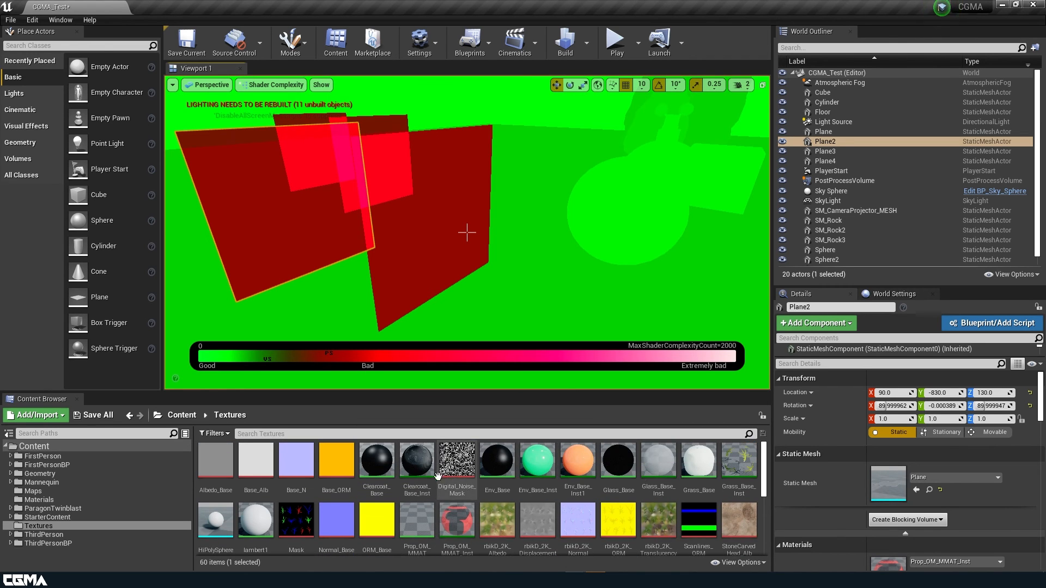
scroll(474, 480, "down", 2)
scroll(475, 479, "up", 2)
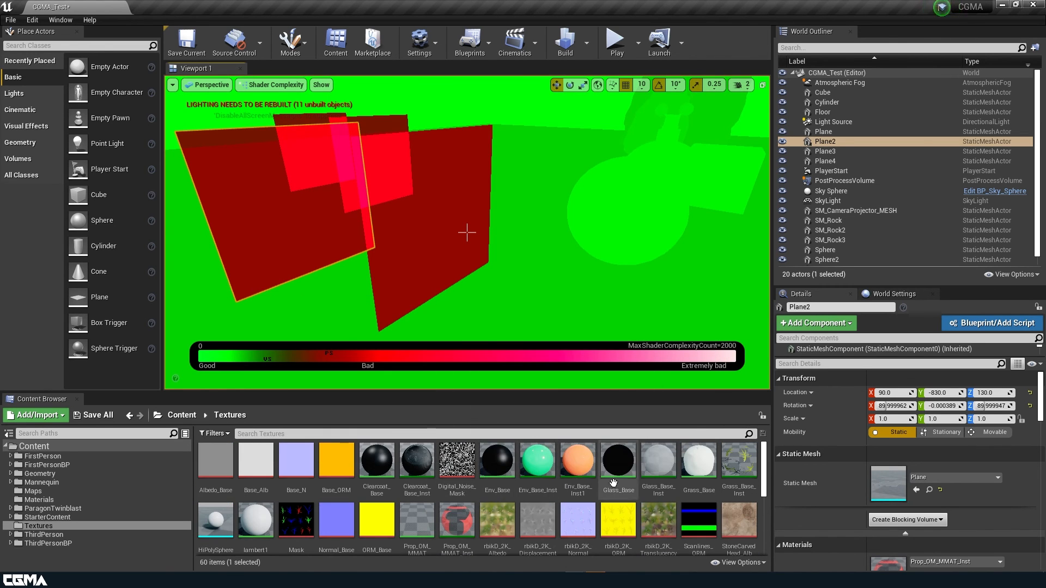
scroll(647, 467, "down", 4)
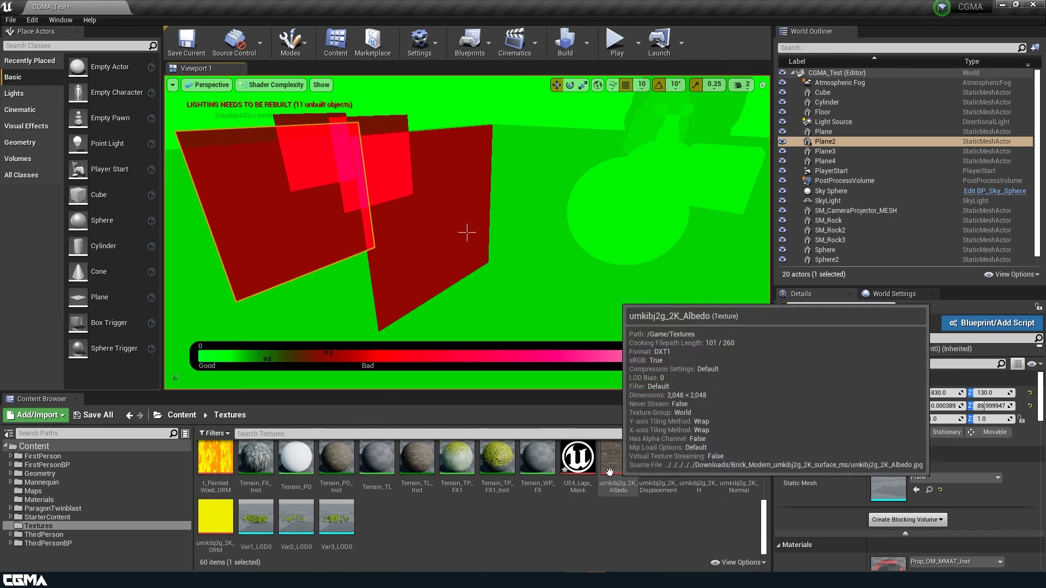
scroll(381, 485, "up", 4)
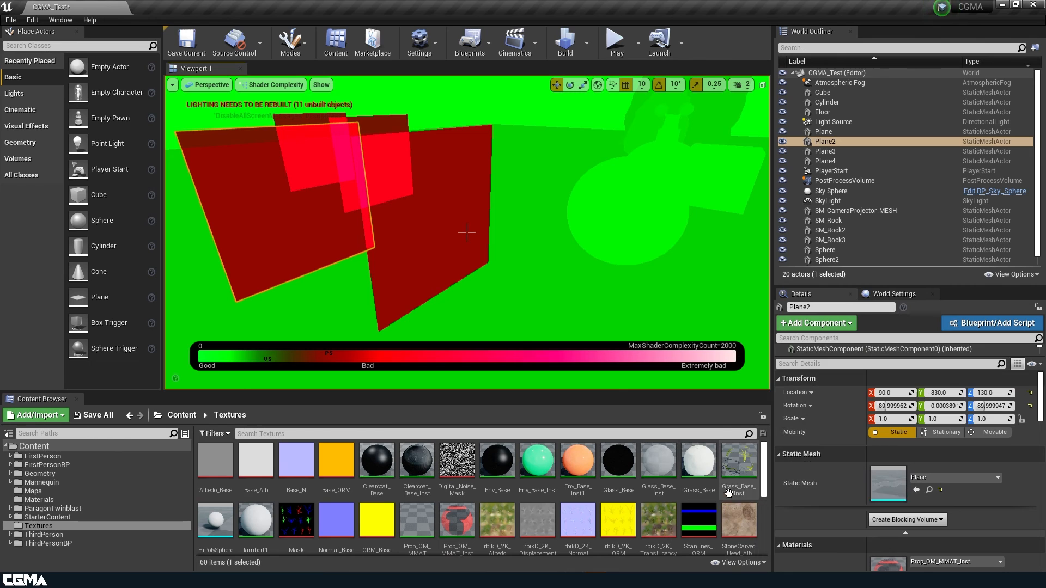
scroll(647, 467, "down", 5)
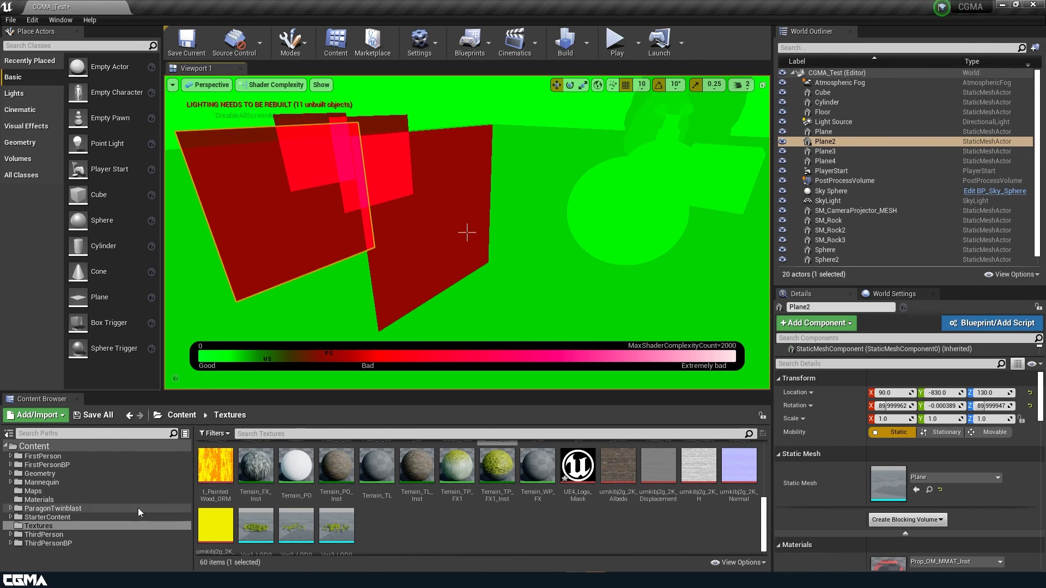
left_click(38, 499)
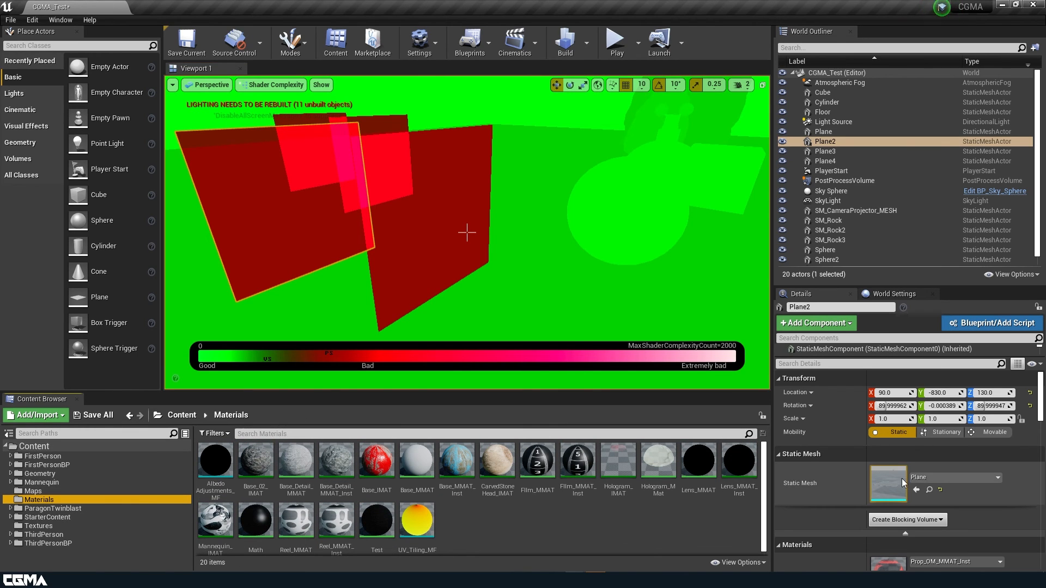
scroll(901, 479, "down", 3)
left_click(929, 452)
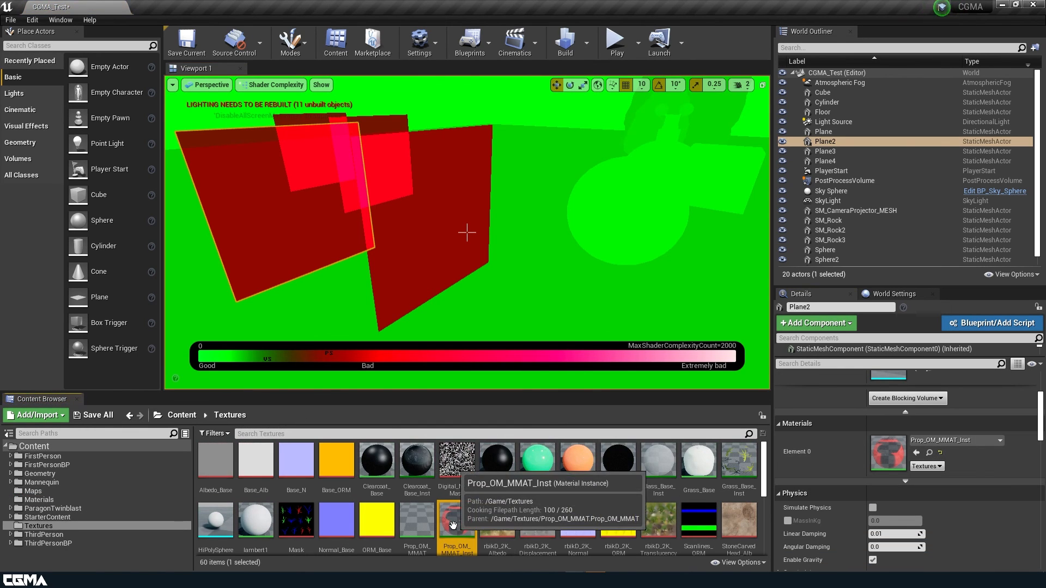
Open the parent material Prop_OM_MMAT from the Textures folder and select its main material node
scroll(457, 520, "down", 1)
left_click(431, 479)
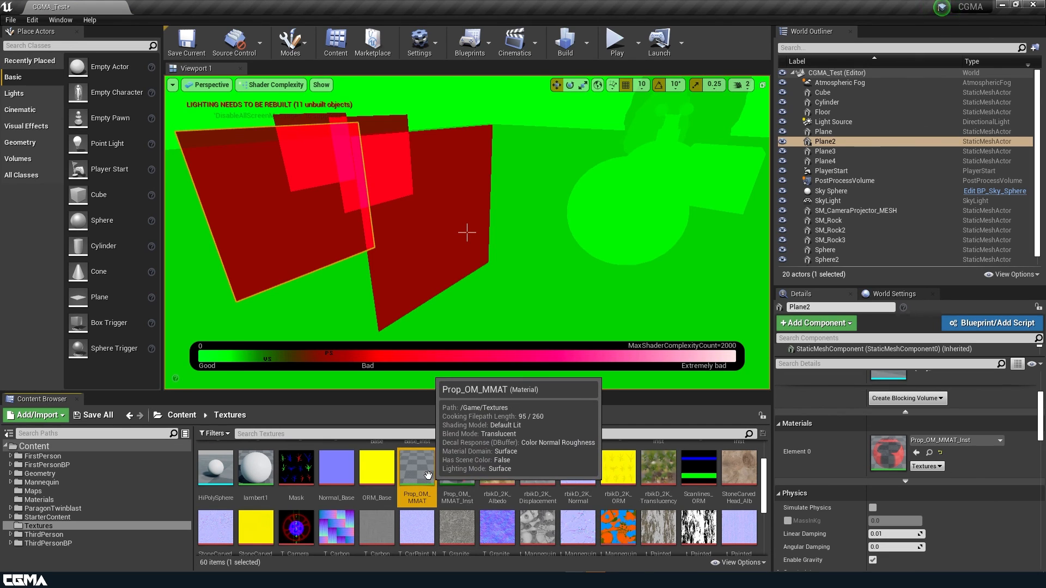
double_click(420, 475)
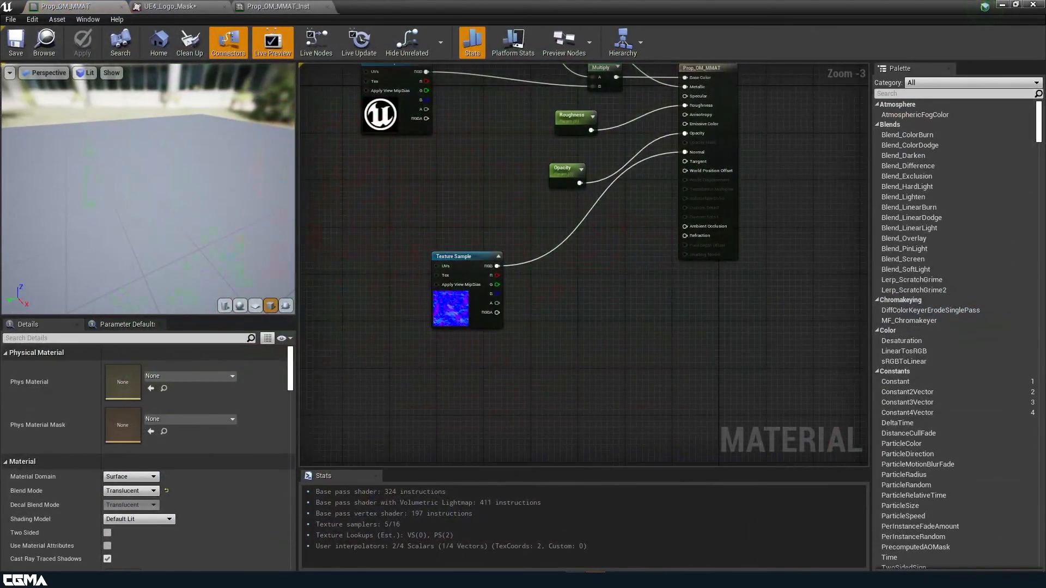
left_click(738, 209)
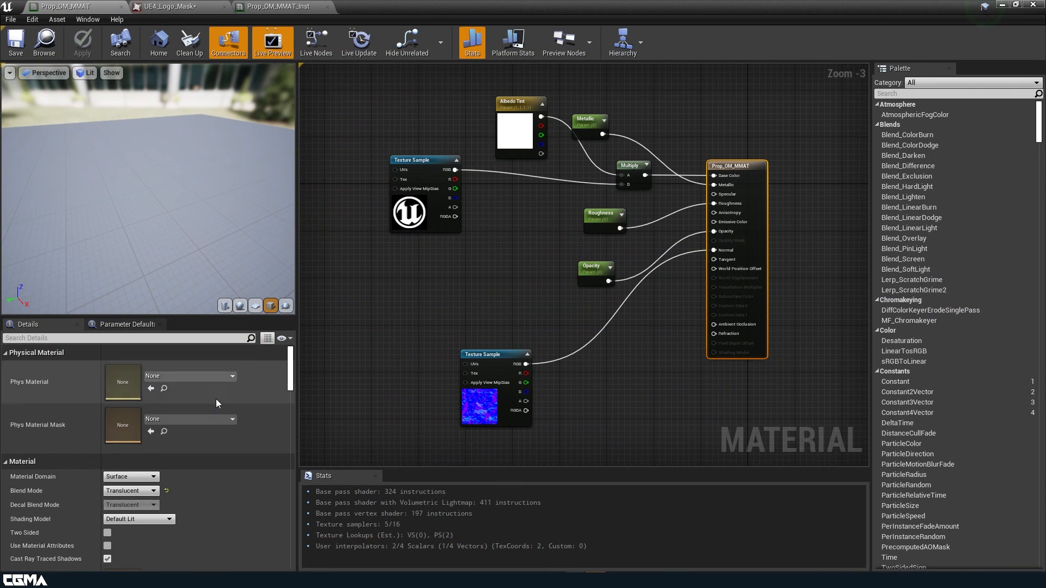
Set the material's translucency Lighting Mode to Volumetric NonDirectional
scroll(216, 399, "down", 3)
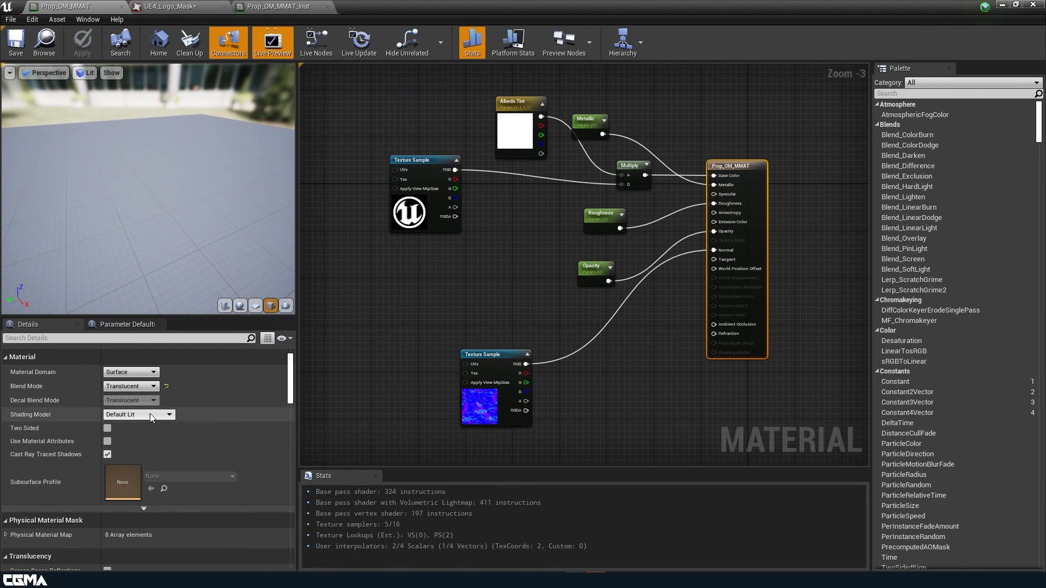
scroll(148, 415, "down", 3)
left_click(164, 476)
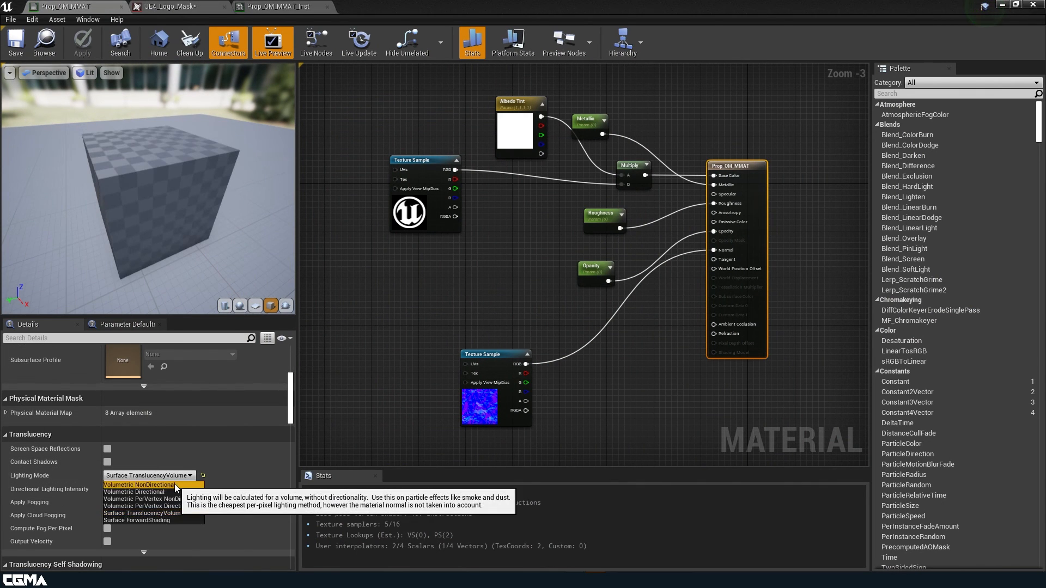
left_click(174, 484)
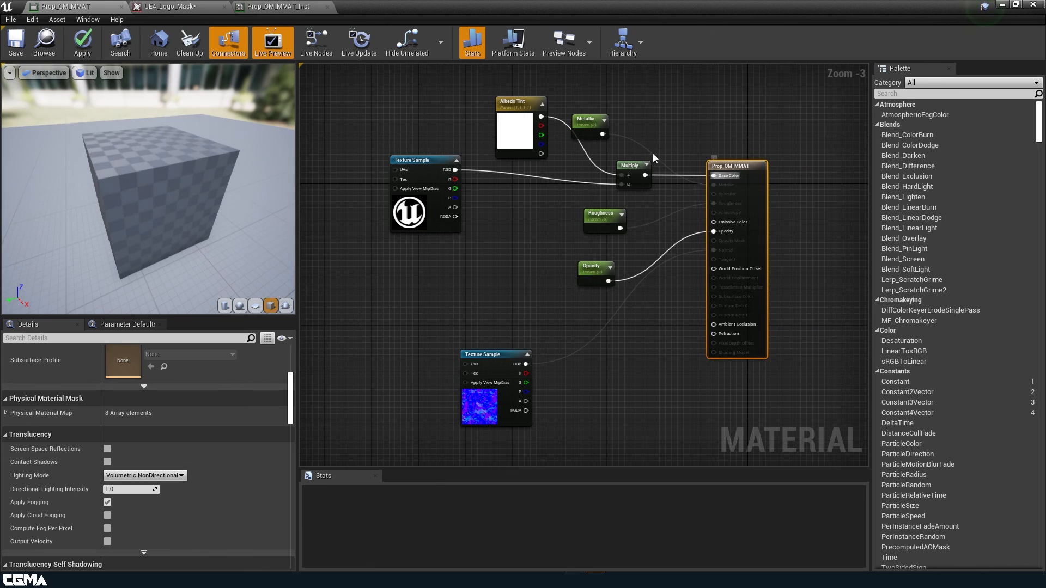
Apply and save the material changes, and return to the level with the translucent planes
left_click(80, 42)
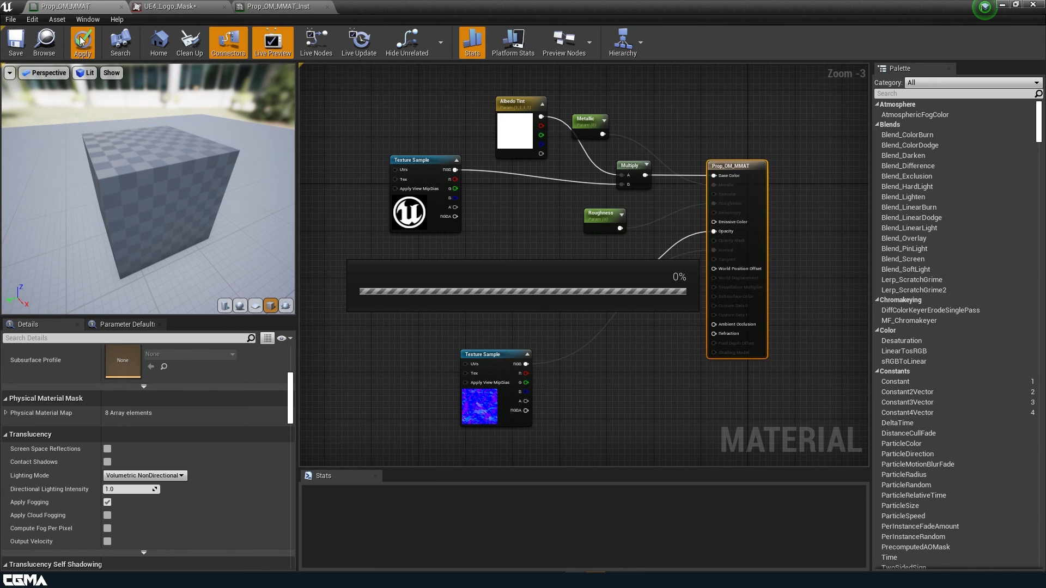
left_click(27, 43)
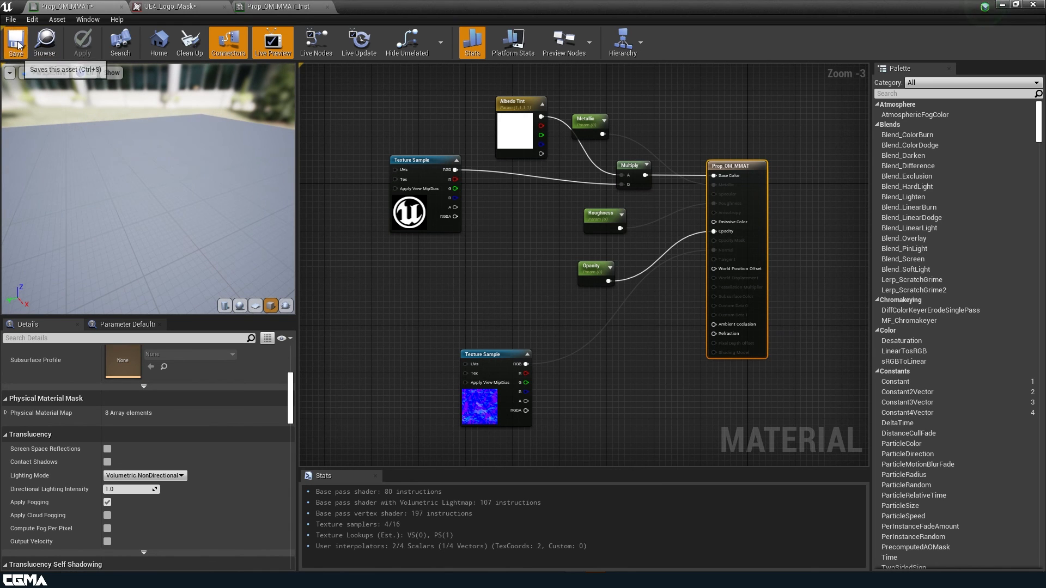
left_click(1002, 5)
Examine the shader complexity of the overlapping translucent planes from near, far and raised viewpoints with the Volumetric NonDirectional lighting mode
right_click_drag(467, 233, 467, 232)
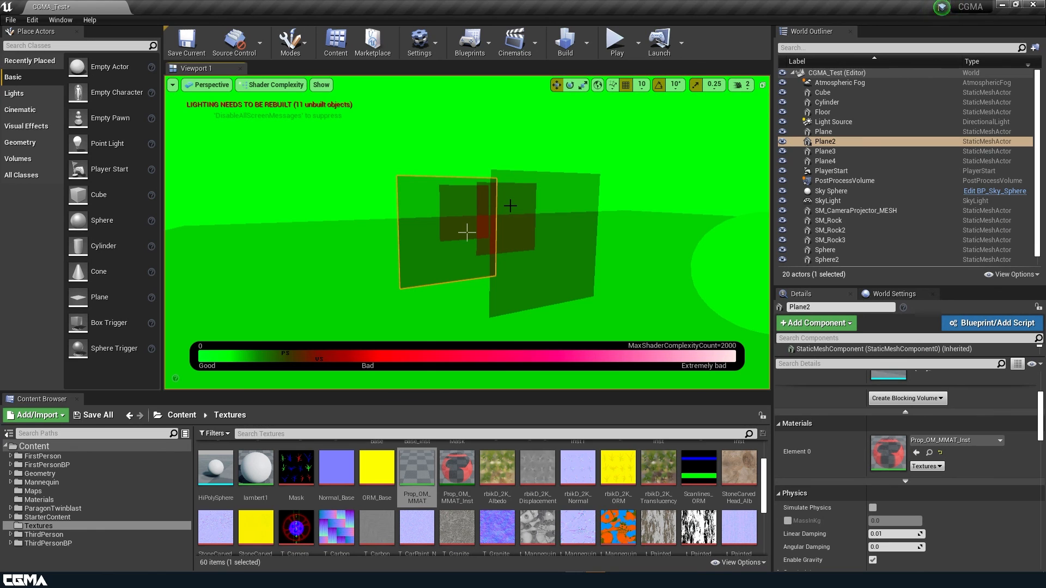
right_click_drag(467, 232, 467, 233)
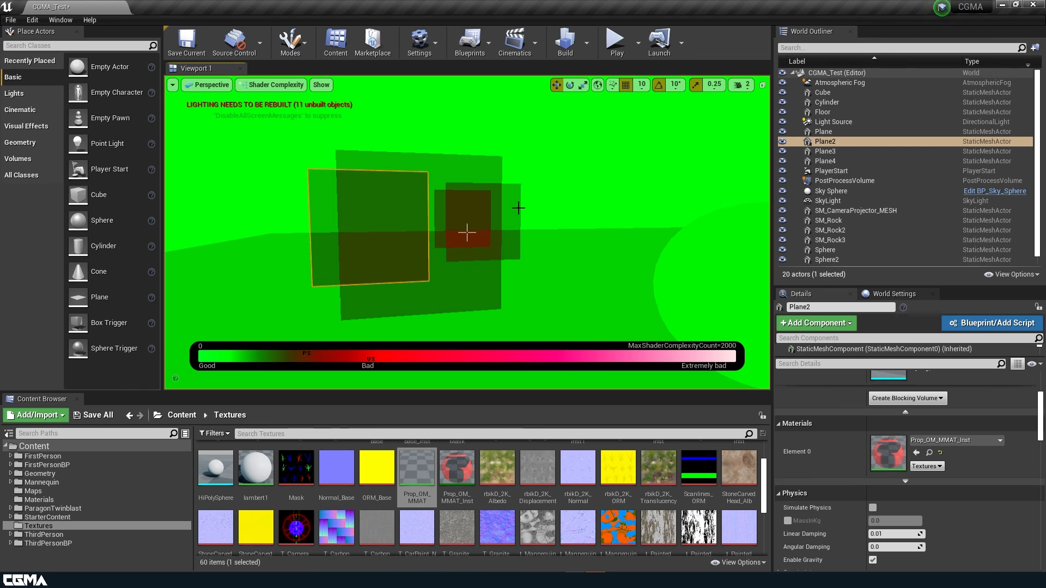
right_click_drag(449, 147, 449, 147)
mouse_move(467, 233)
right_mouse_down()
mouse_move(430, 255)
mouse_move(467, 233)
right_mouse_up()
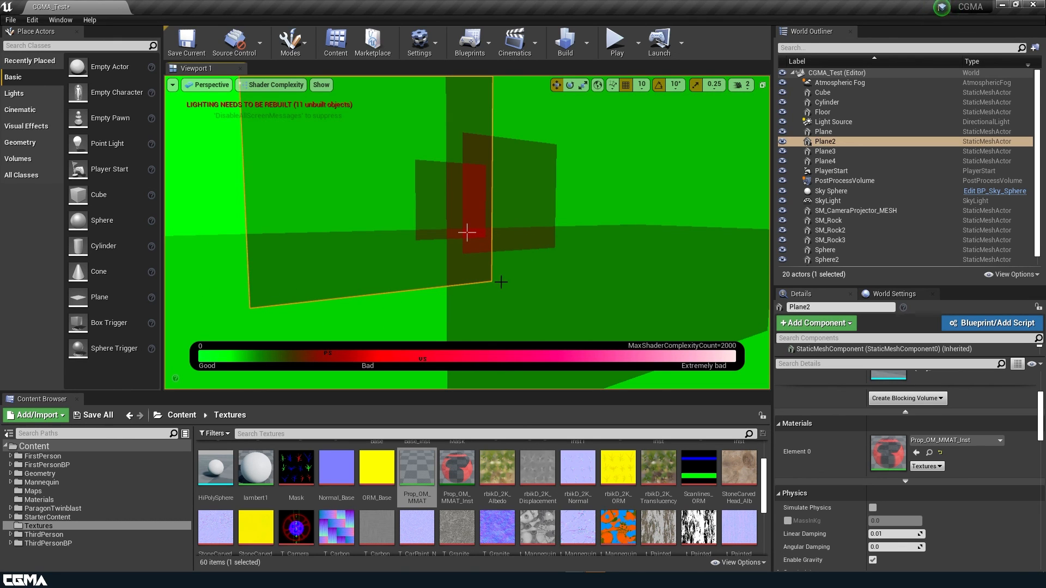
key("w")
key("s")
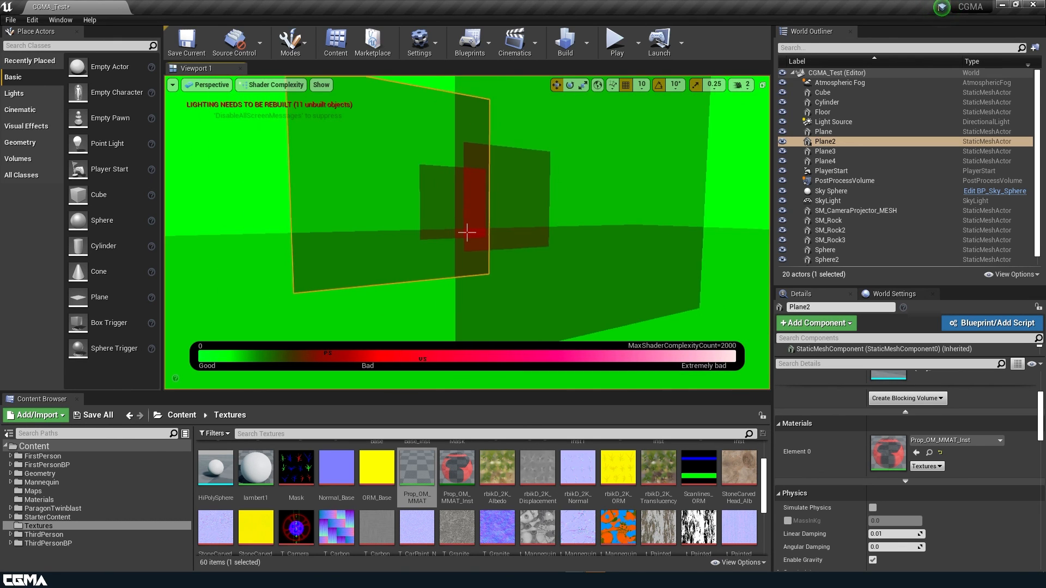
key("w")
key("e")
right_click_drag(467, 233, 485, 252)
key("s")
key("w")
key("w")
key("s")
key("a")
key("w")
key("w")
key("w")
key("q")
key("e")
key("w")
key("e")
key("s")
key("a")
key("d")
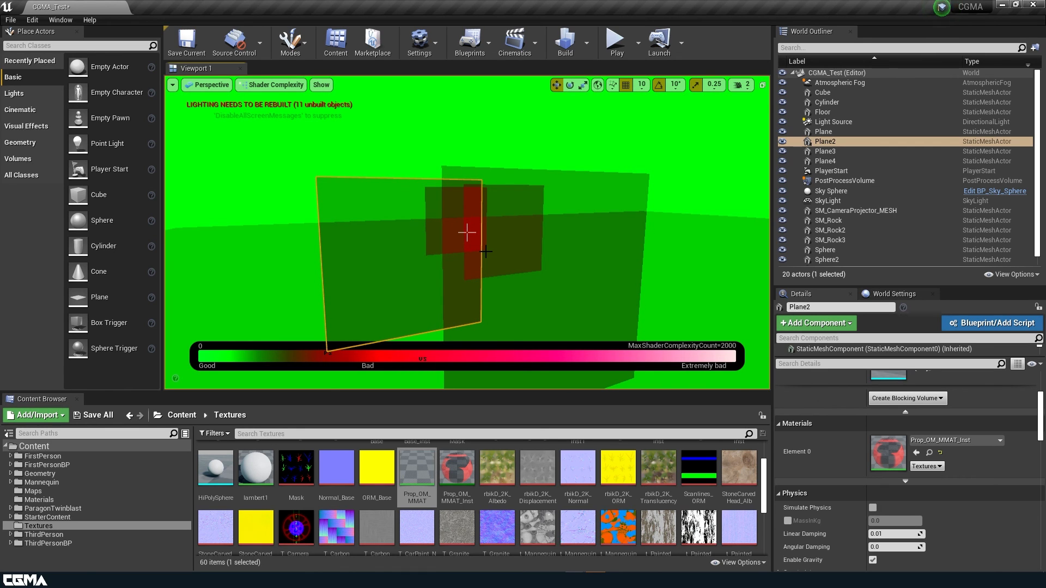
key("w")
key("e")
right_click_drag(486, 252, 503, 229)
key("q")
key("s")
key("a")
key("d")
key("w")
key("w")
key("q")
key("e")
key("s")
key("q")
key("w")
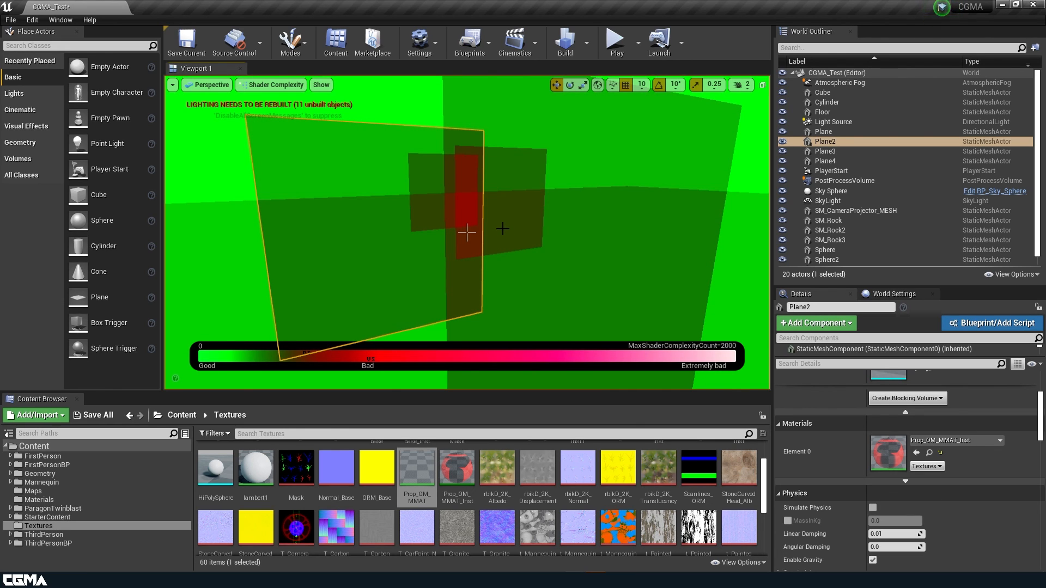
right_click_drag(467, 232, 462, 207)
key("a")
key("d")
key("w")
key("s")
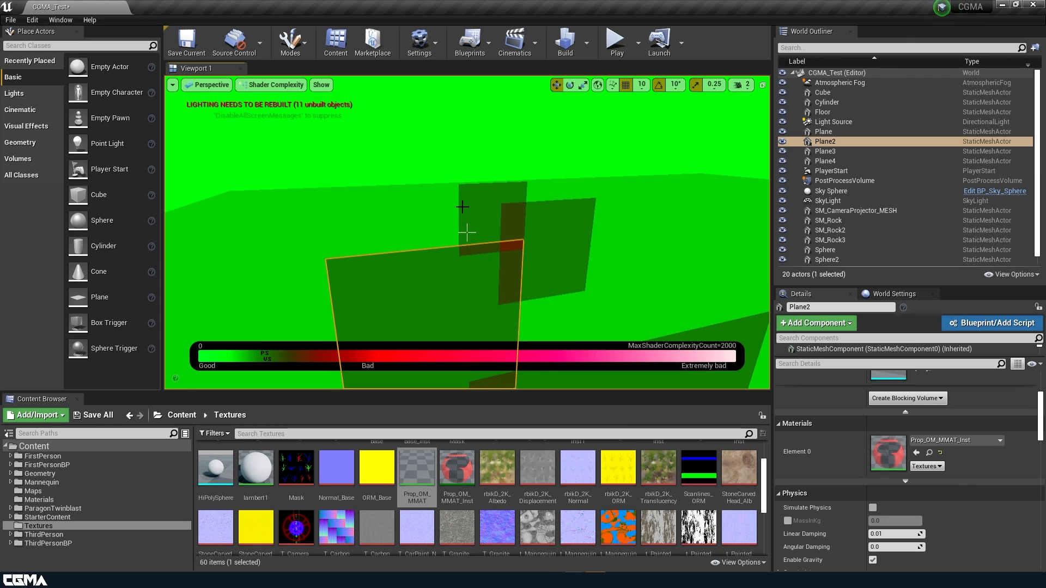